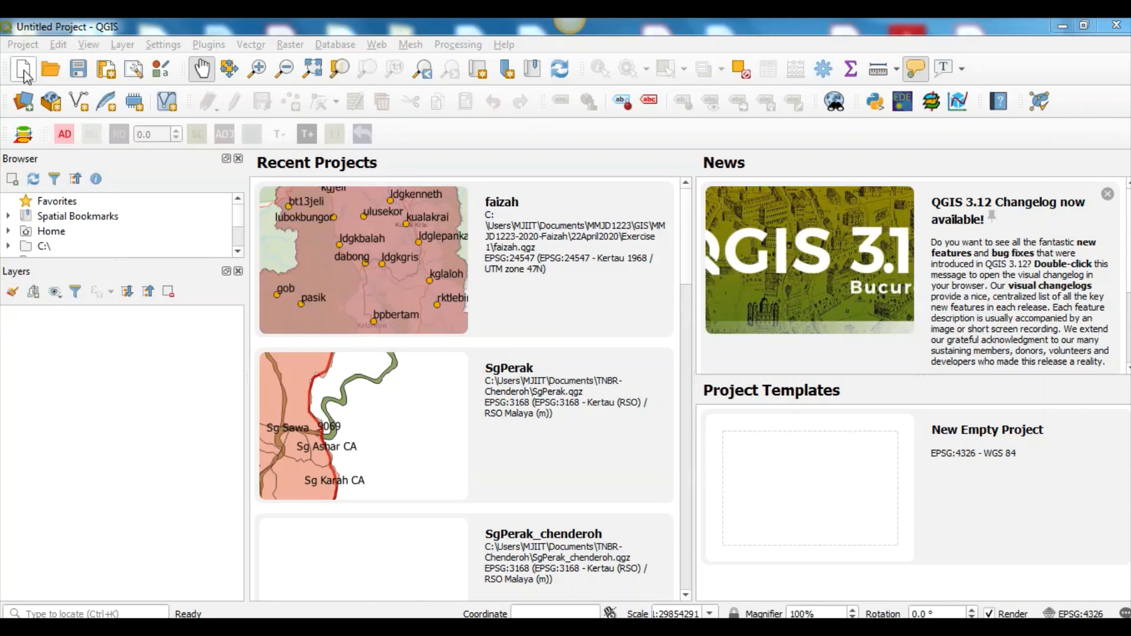
- Start a new project and add kelantan.shp from the Exercise 1 folder as a vector layer
{"action": "left_click", "coordinate": [23, 71]}
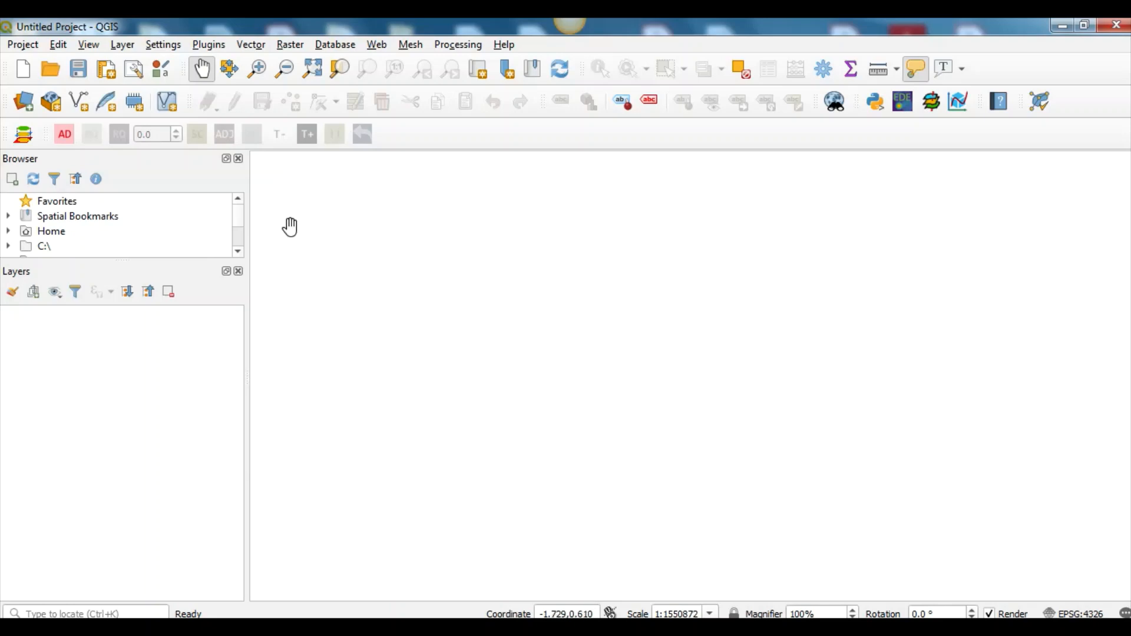
{"action": "left_click", "coordinate": [29, 108]}
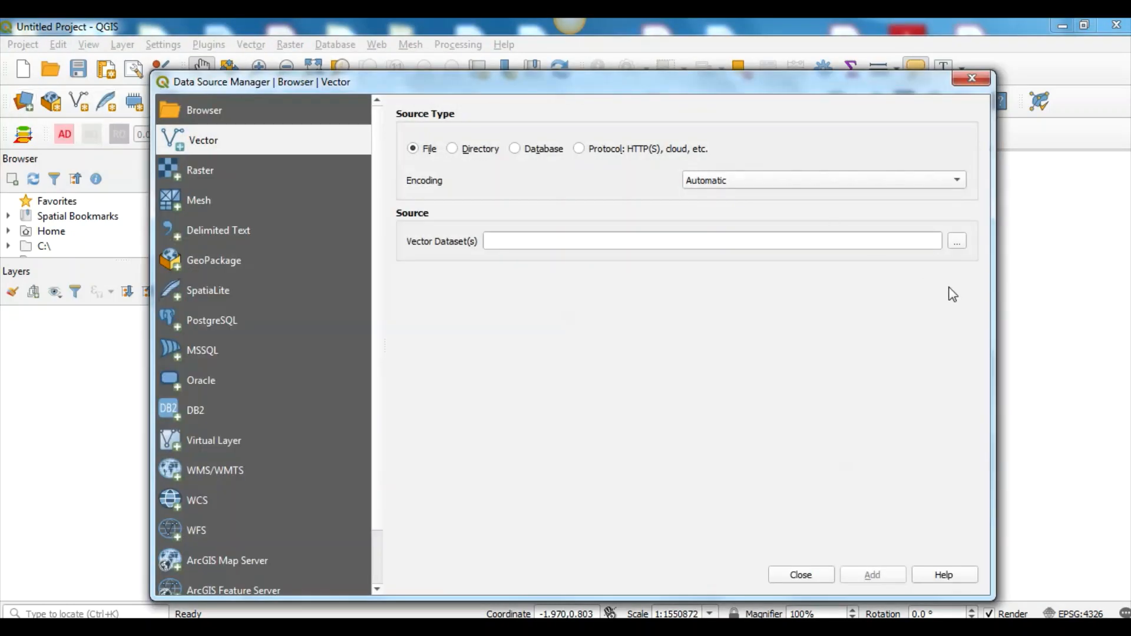
{"action": "left_click", "coordinate": [953, 241]}
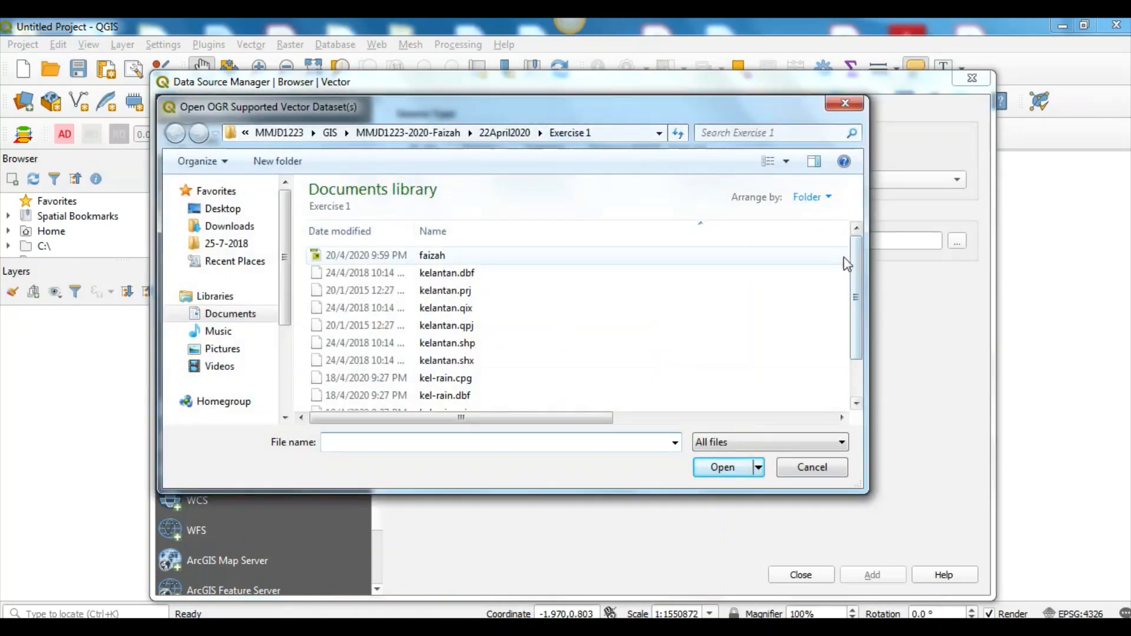
{"action": "left_click_drag", "start_coordinate": [855, 259], "coordinate": [857, 281]}
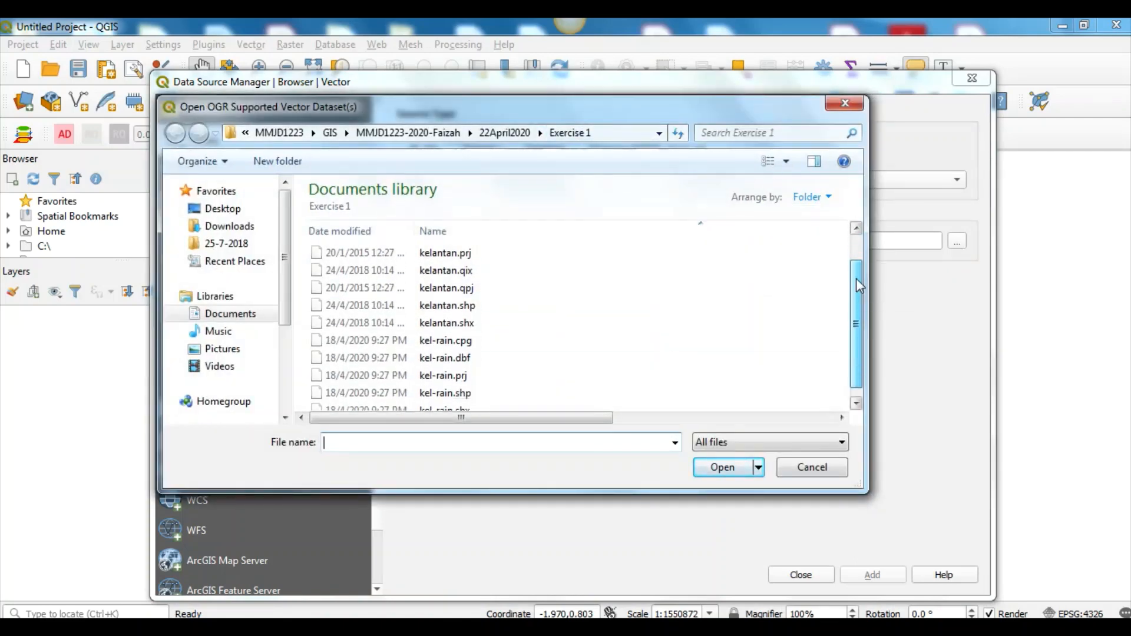
{"action": "left_click", "coordinate": [471, 305]}
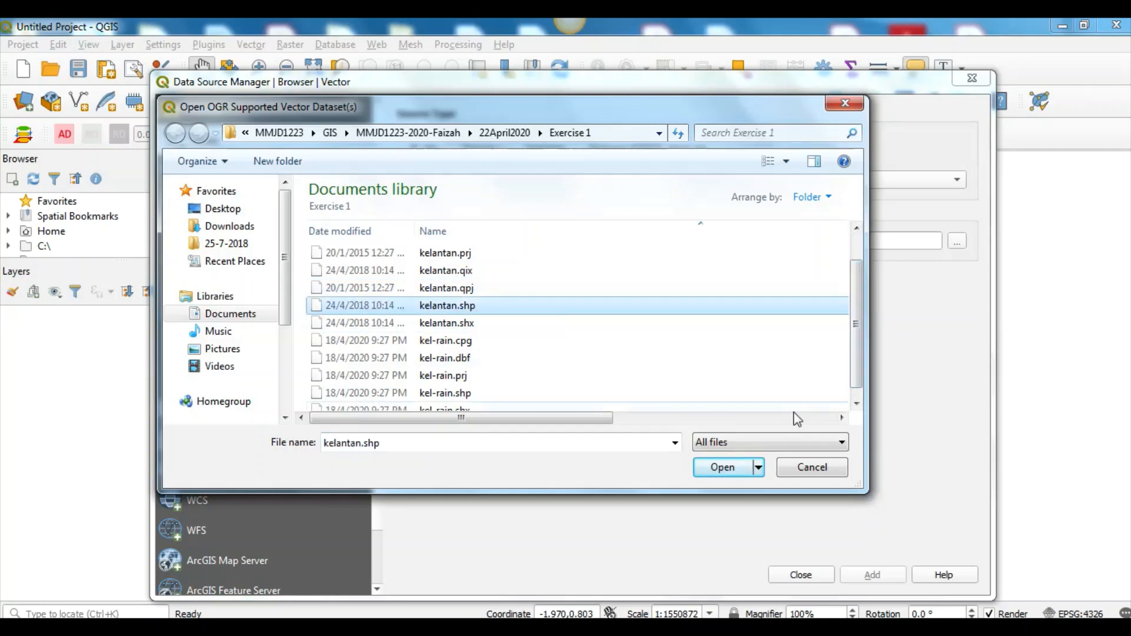
{"action": "left_click", "coordinate": [723, 468]}
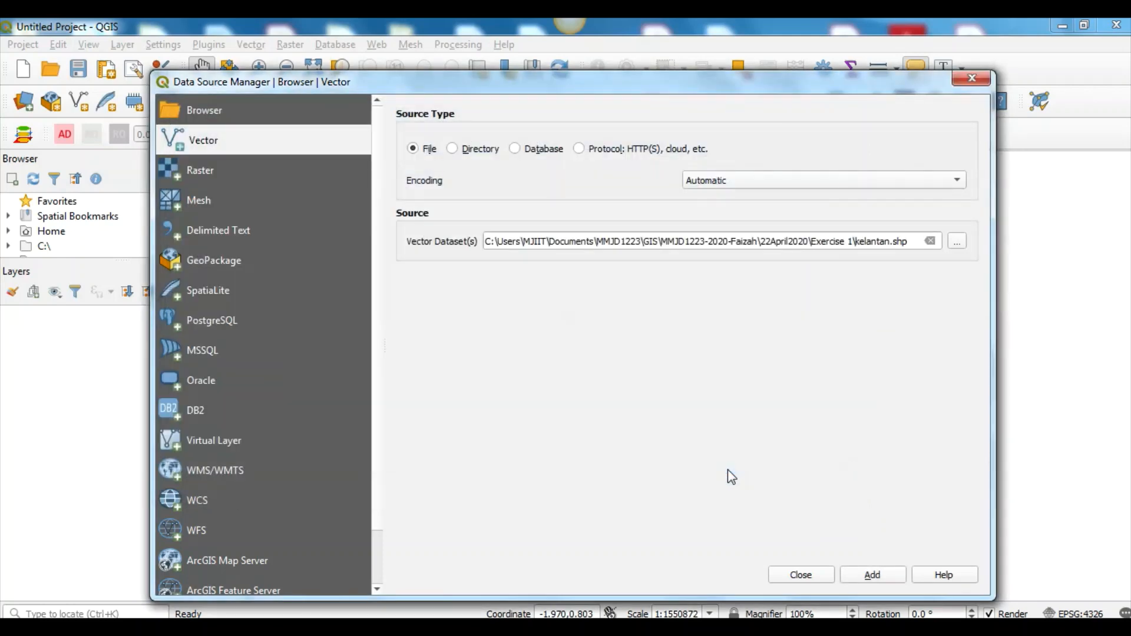
{"action": "left_click", "coordinate": [869, 575]}
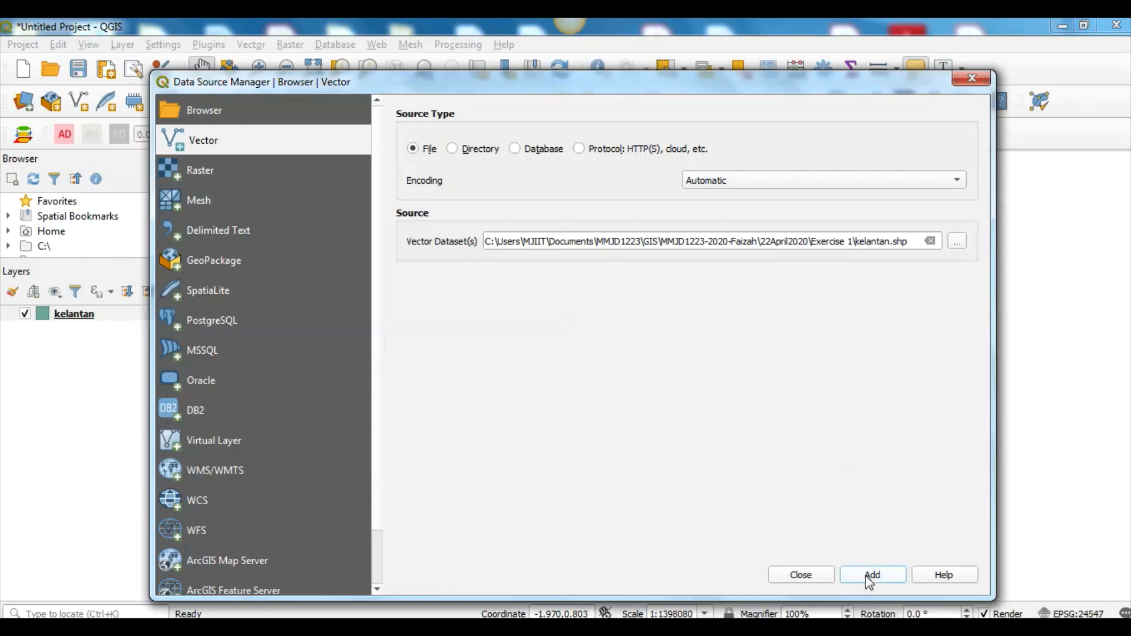
{"action": "left_click", "coordinate": [802, 575]}
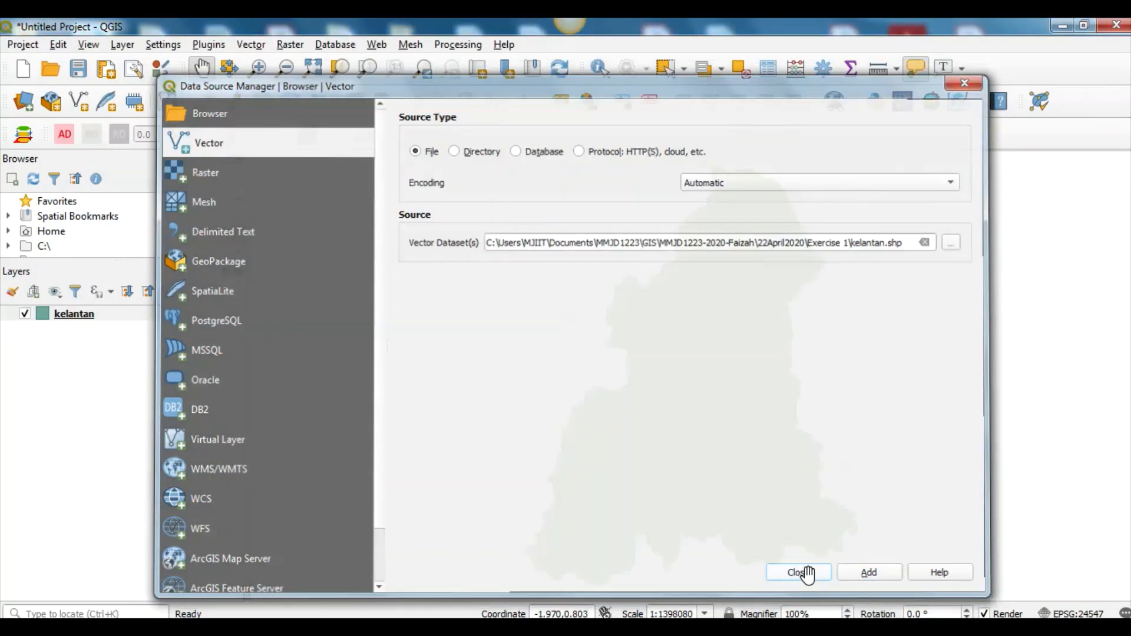
- Add the OpenStreetMap base map with the OpenLayers plugin and place it beneath the kelantan layer
{"action": "mouse_move", "coordinate": [815, 490]}
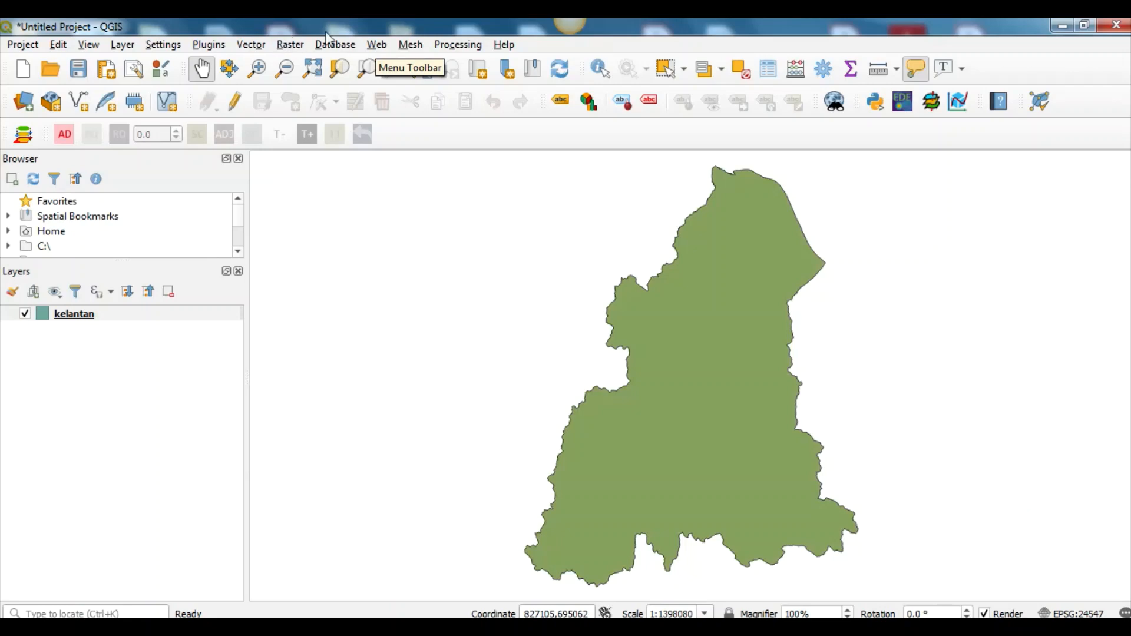
{"action": "left_click", "coordinate": [376, 45]}
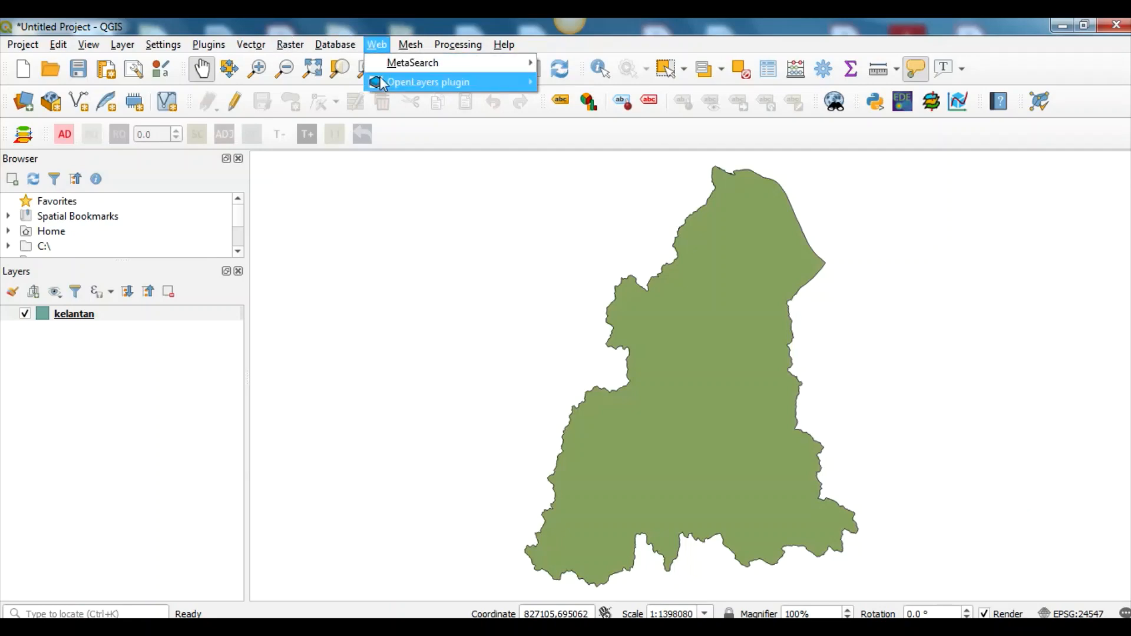
{"action": "mouse_move", "coordinate": [383, 87]}
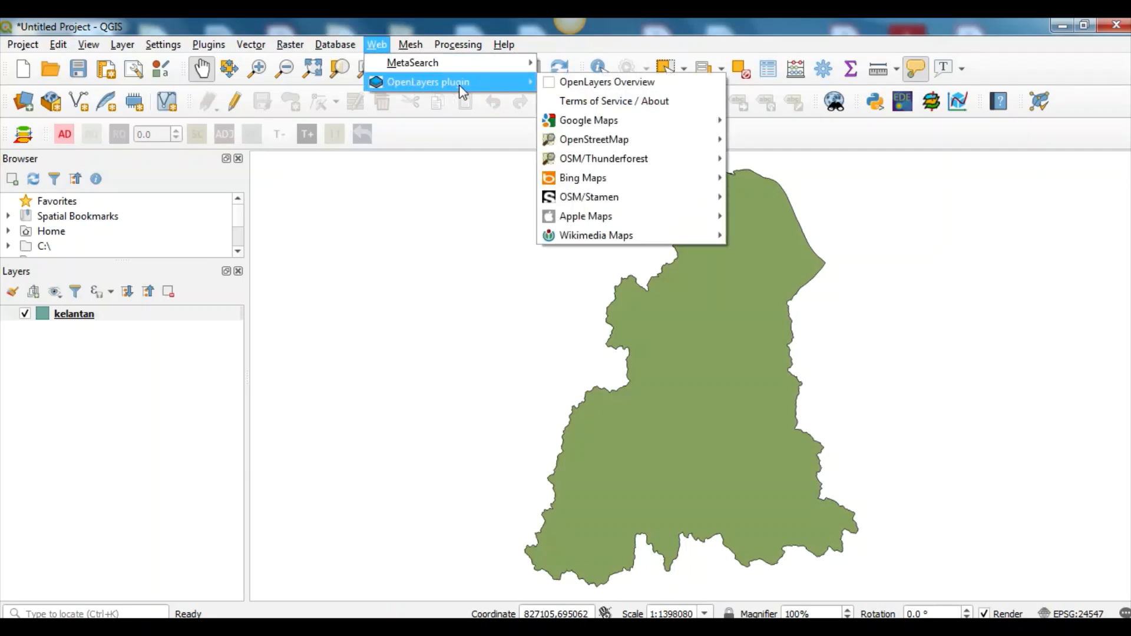
{"action": "mouse_move", "coordinate": [589, 139]}
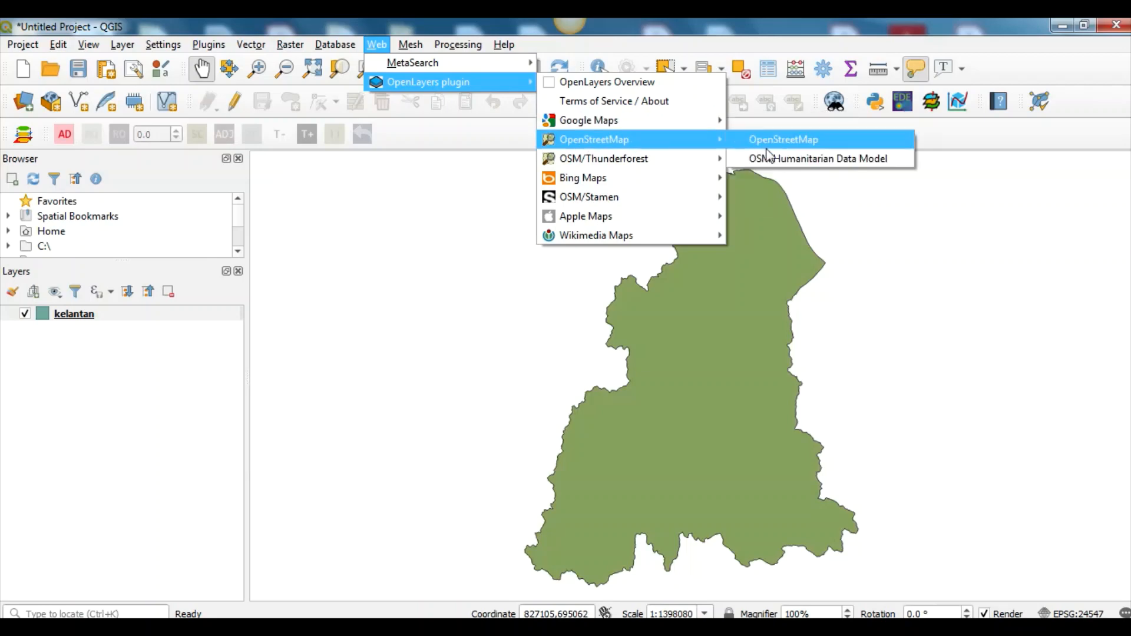
{"action": "left_click", "coordinate": [784, 145]}
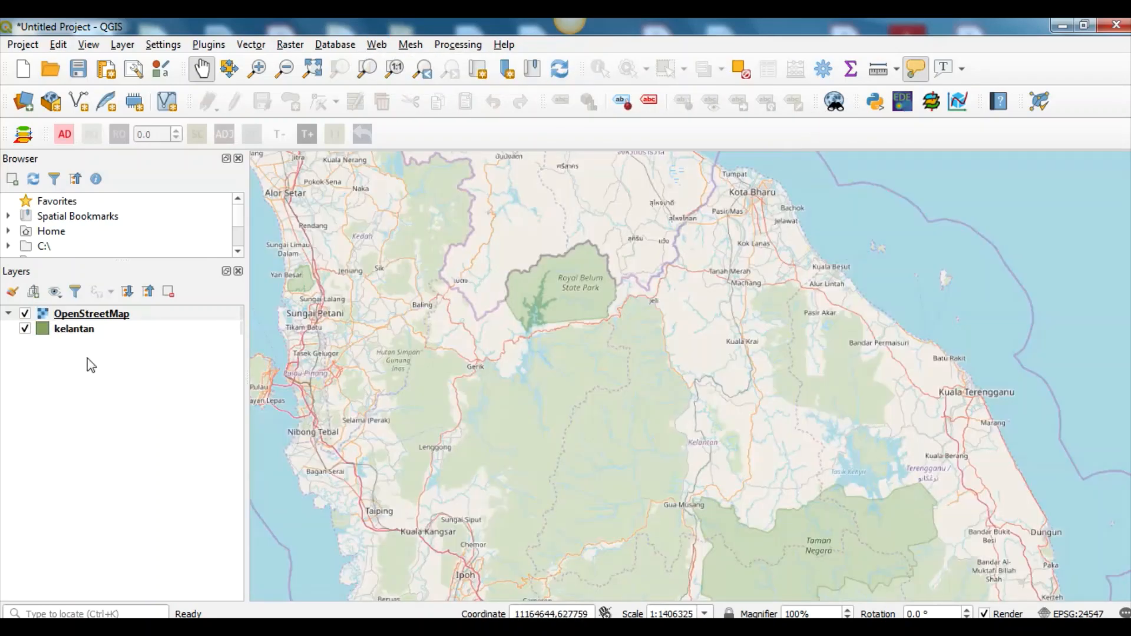
{"action": "left_click_drag", "start_coordinate": [113, 318], "coordinate": [119, 366]}
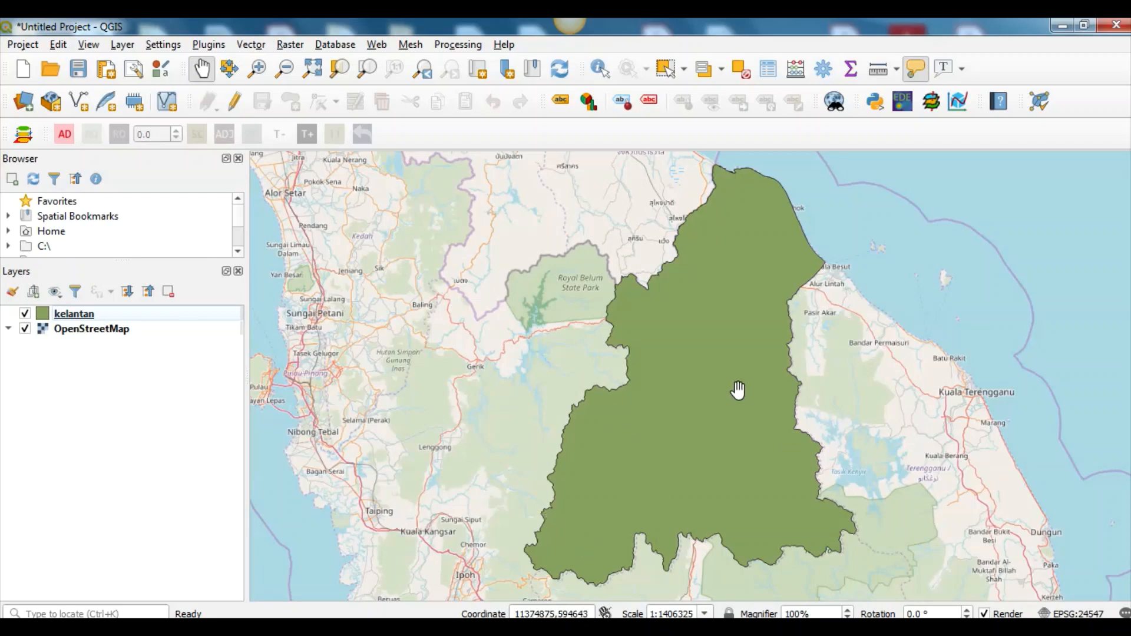
{"action": "mouse_move", "coordinate": [738, 389]}
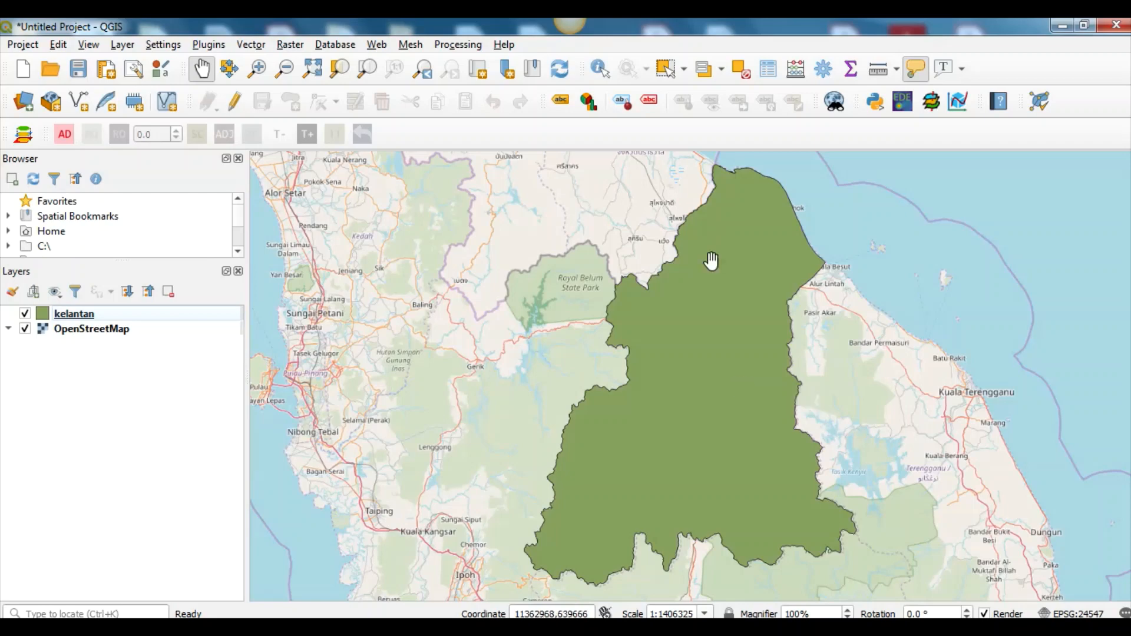
- Search all available plugins for "openlayers" and close the plugin manager
{"action": "left_click", "coordinate": [209, 48]}
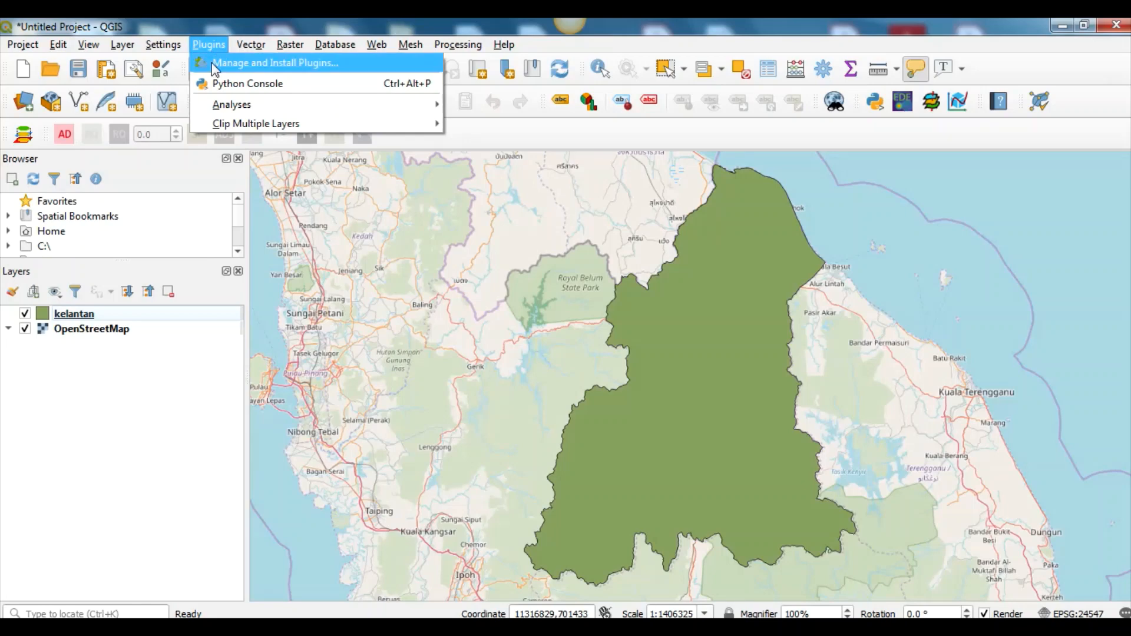
{"action": "left_click", "coordinate": [214, 63]}
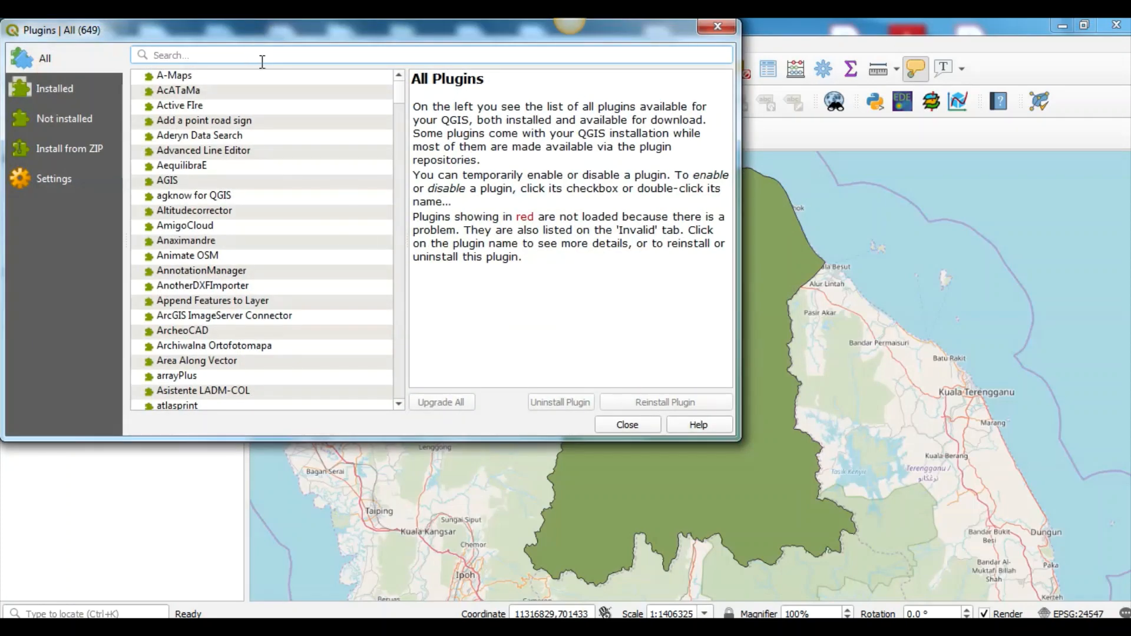
{"action": "left_click", "coordinate": [262, 61]}
{"action": "type", "text": "openla"}
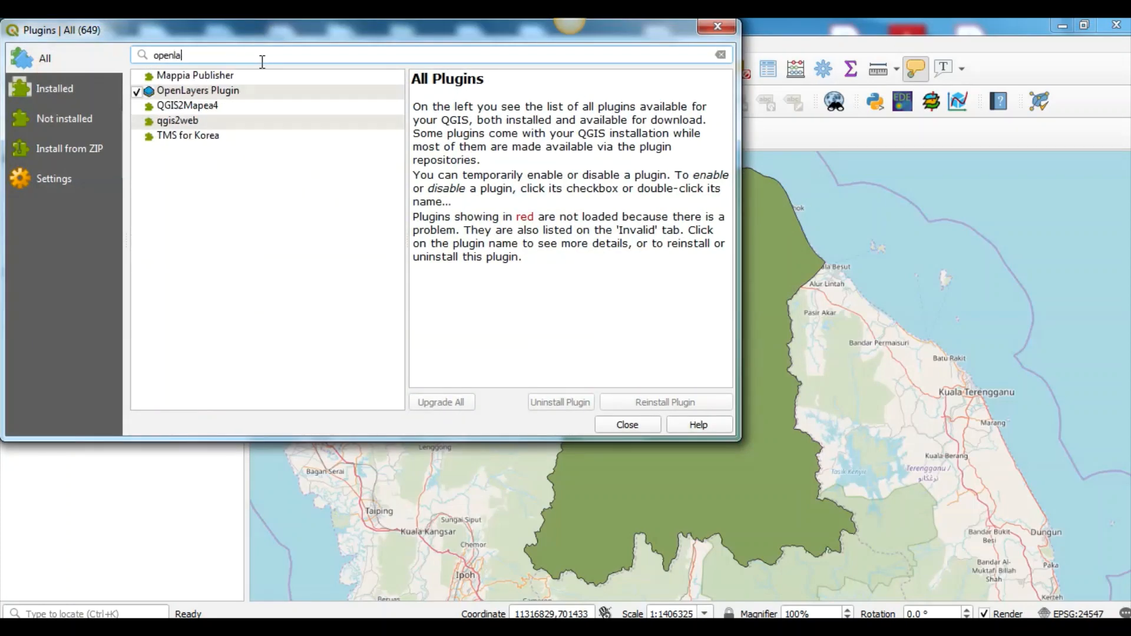
{"action": "type", "text": "yers"}
{"action": "left_click", "coordinate": [627, 425]}
{"action": "mouse_move", "coordinate": [646, 368]}
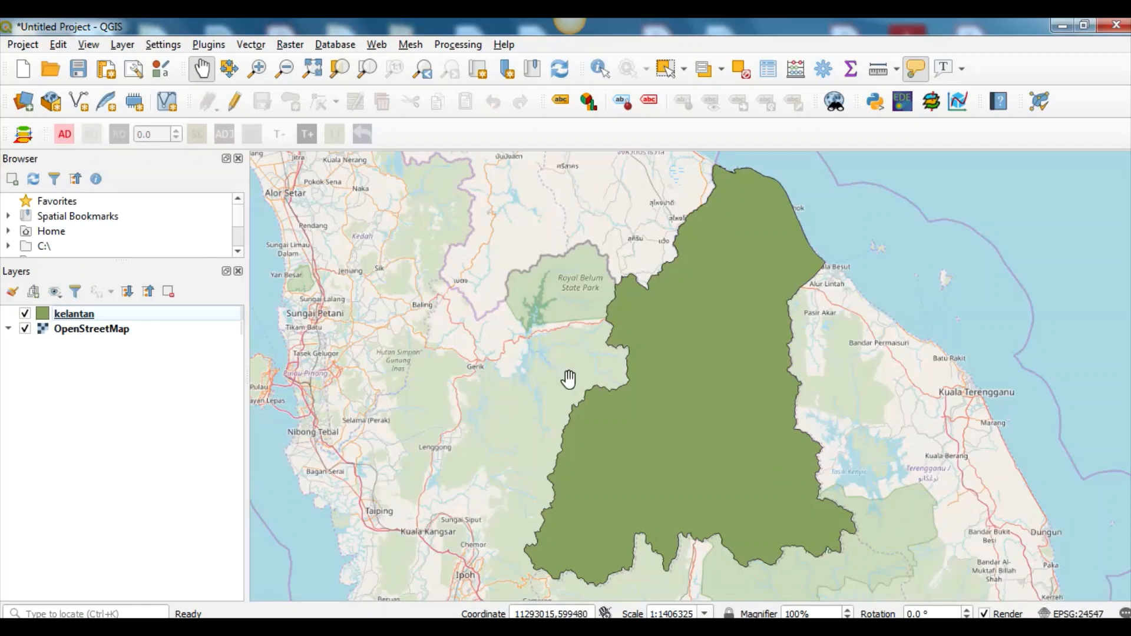
- Set the kelantan layer's symbol opacity to 60.3 % and apply the change
{"action": "right_click", "coordinate": [70, 314]}
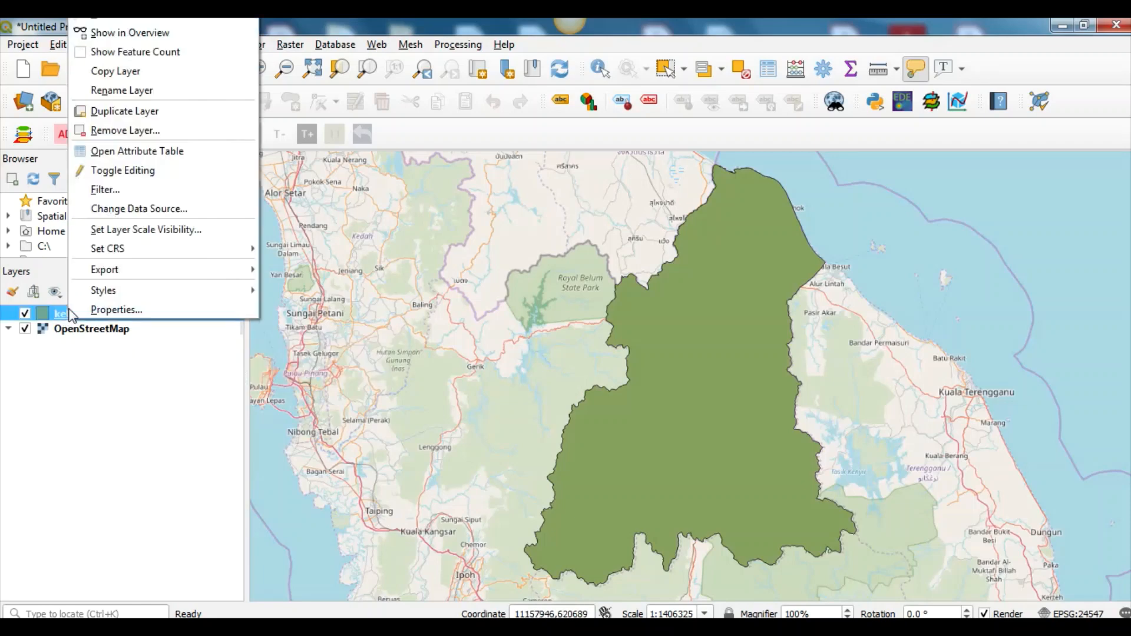
{"action": "left_click", "coordinate": [92, 311]}
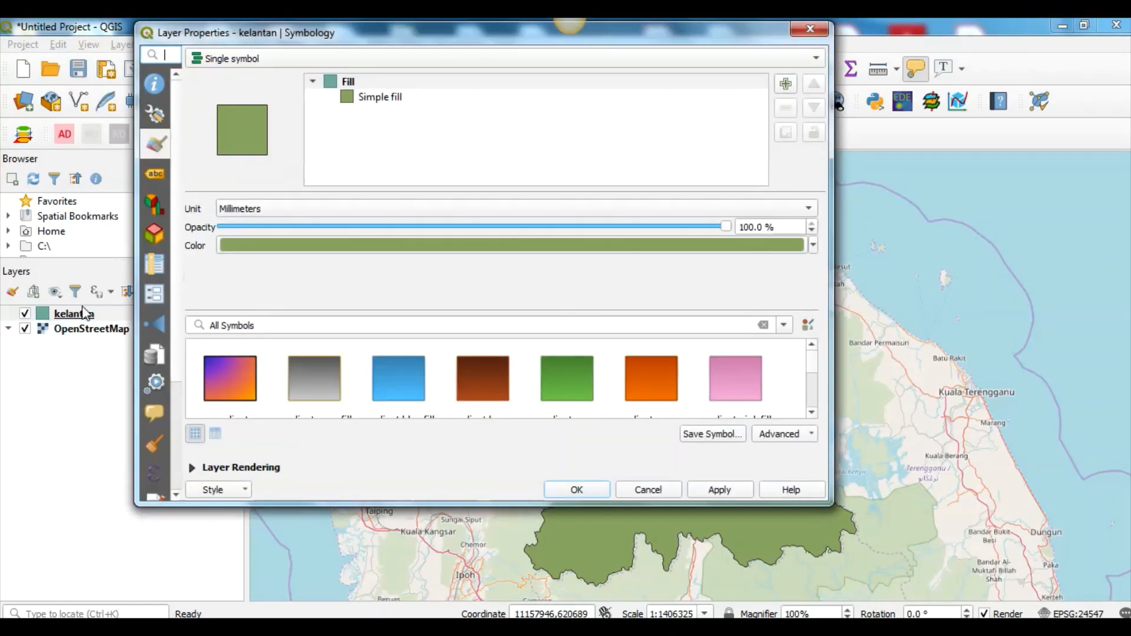
{"action": "left_click_drag", "start_coordinate": [727, 227], "coordinate": [526, 254]}
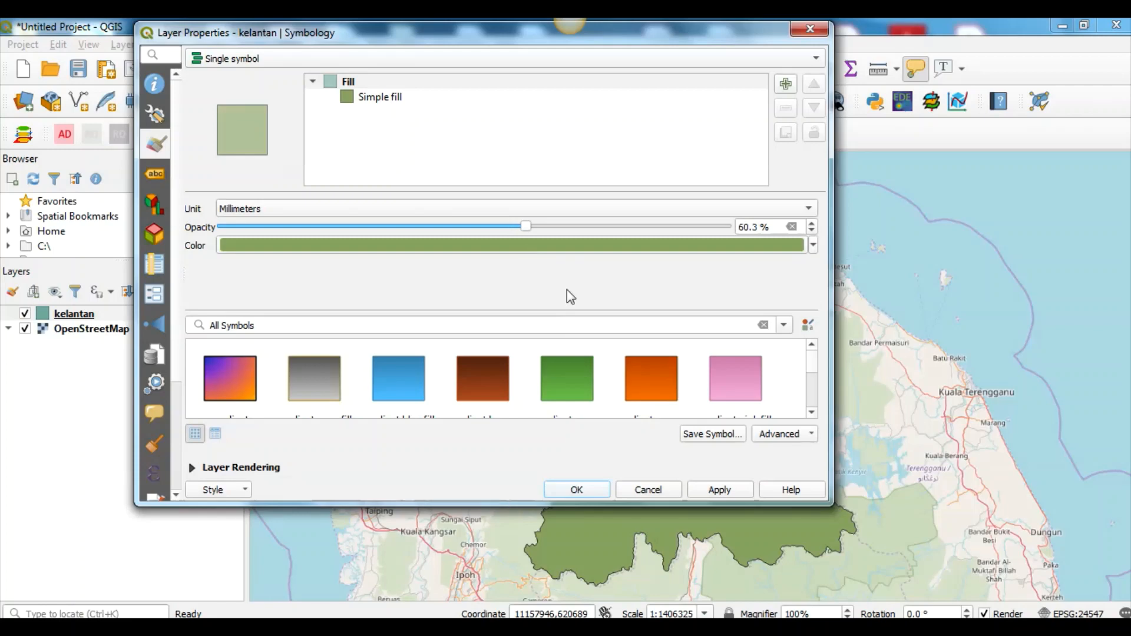
{"action": "left_click", "coordinate": [723, 491]}
{"action": "left_click", "coordinate": [588, 483]}
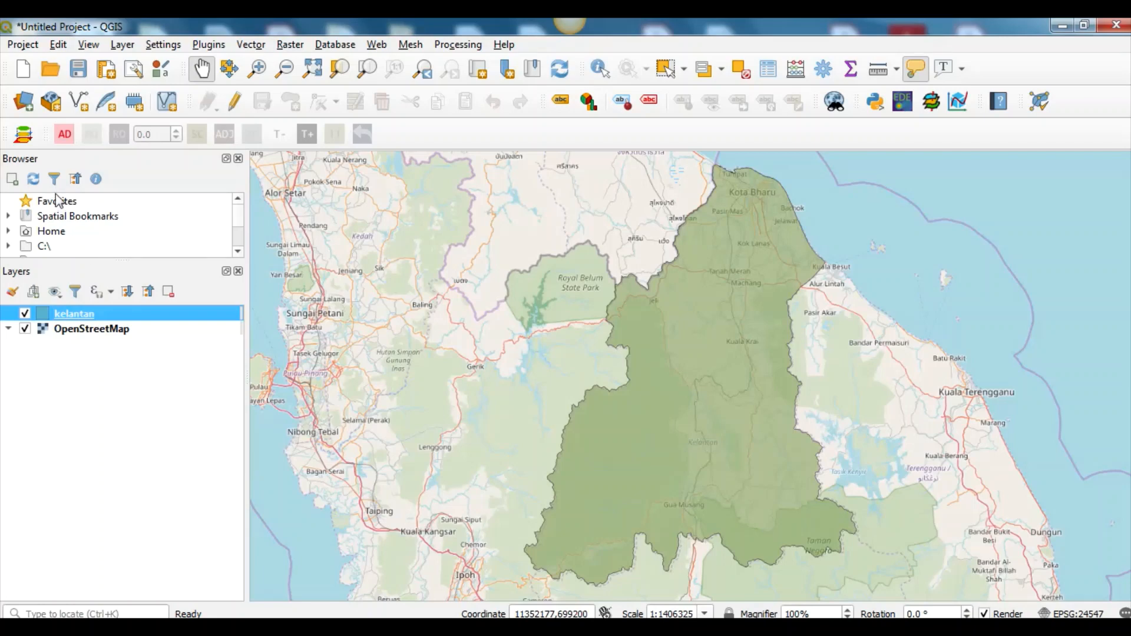
- Add kel-rain.shp from the Exercise 1 folder as a vector layer
{"action": "left_click", "coordinate": [26, 105]}
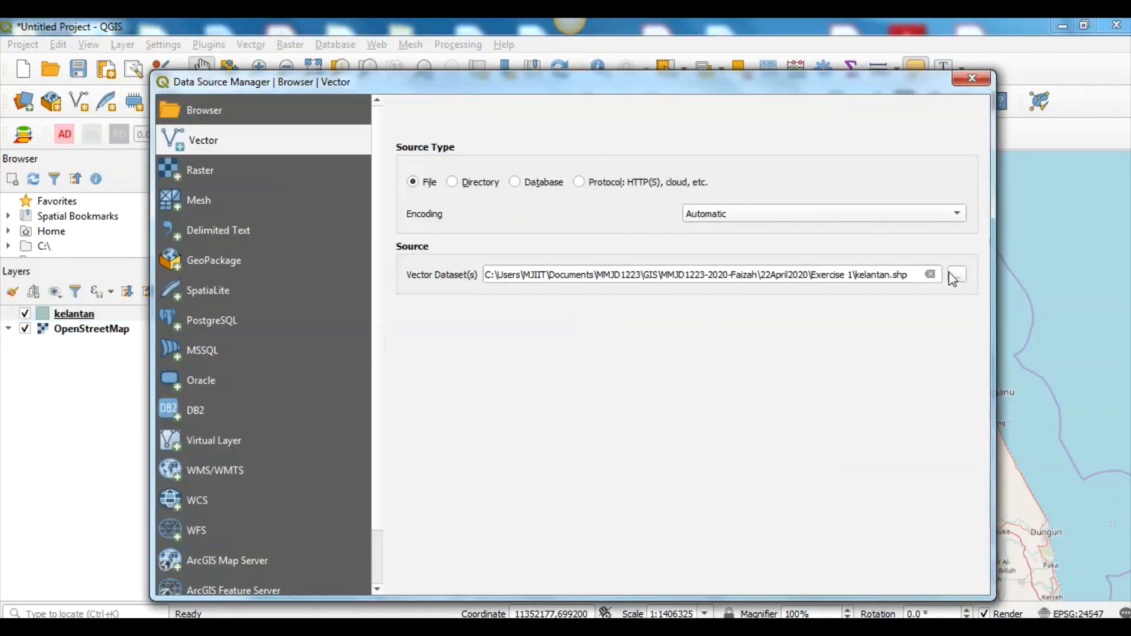
{"action": "left_click", "coordinate": [960, 274]}
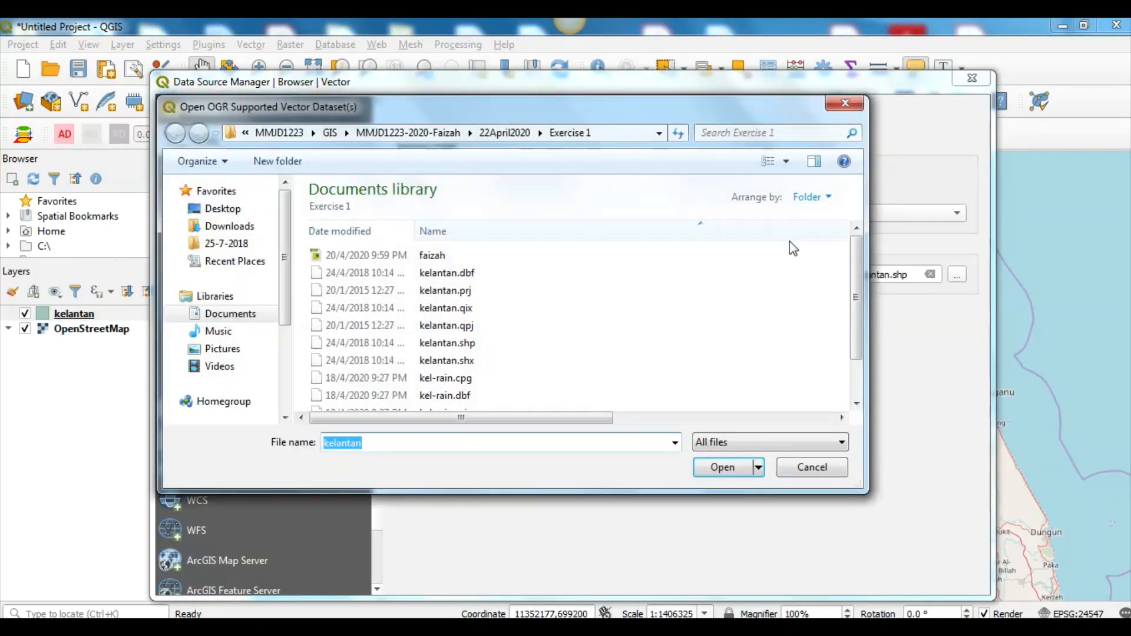
{"action": "scroll", "coordinate": [593, 324], "scroll_direction": "down", "scroll_amount": 1}
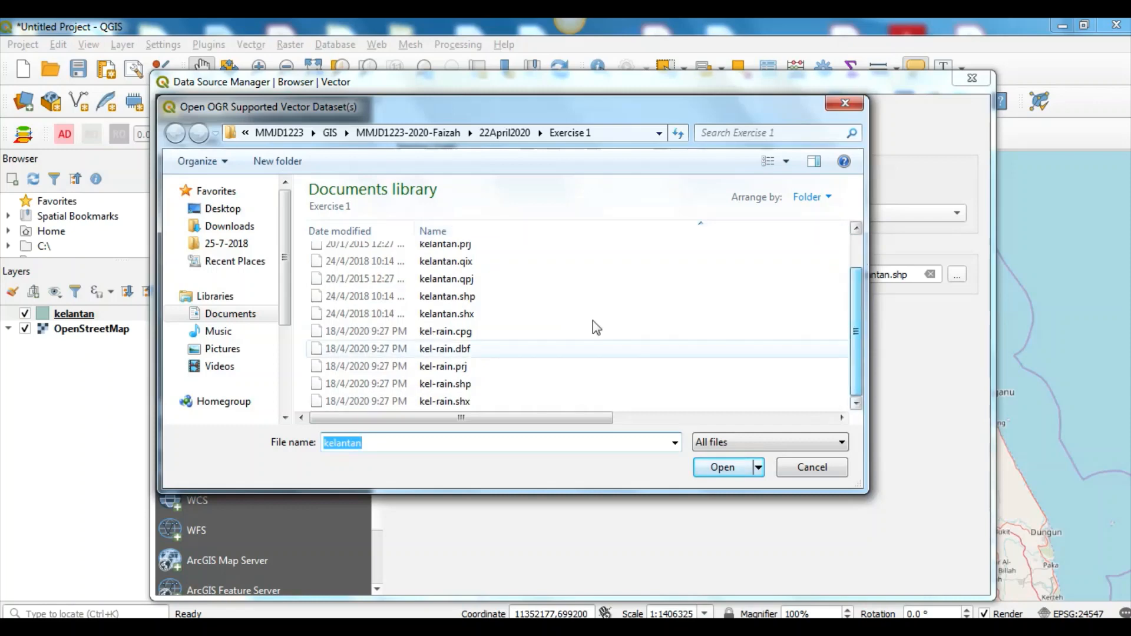
{"action": "left_click", "coordinate": [435, 389]}
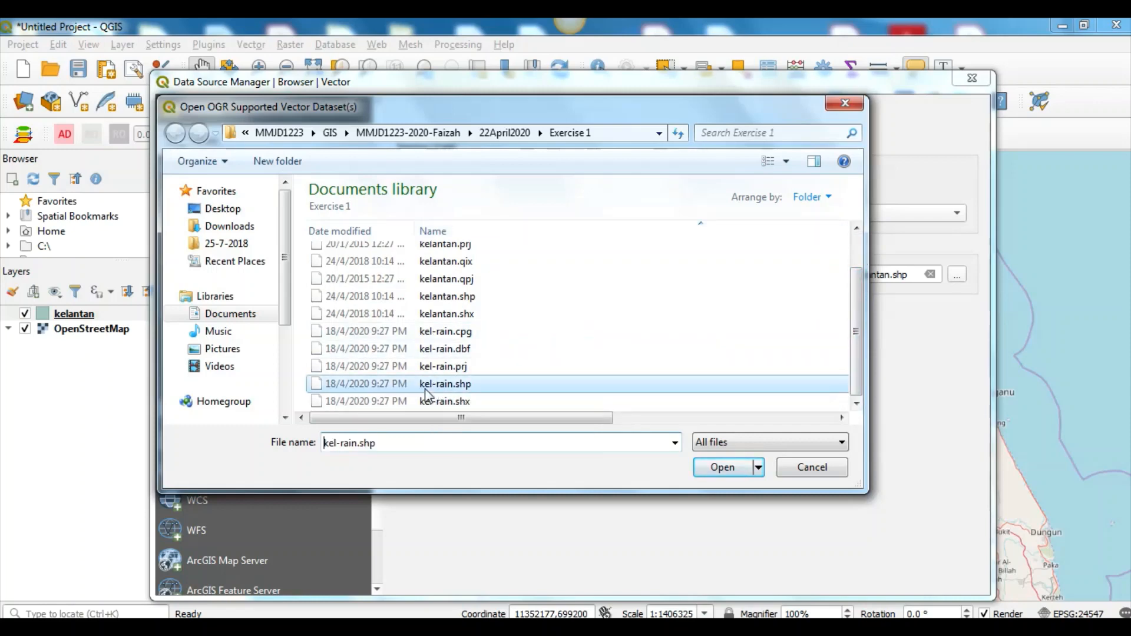
{"action": "left_click", "coordinate": [715, 467]}
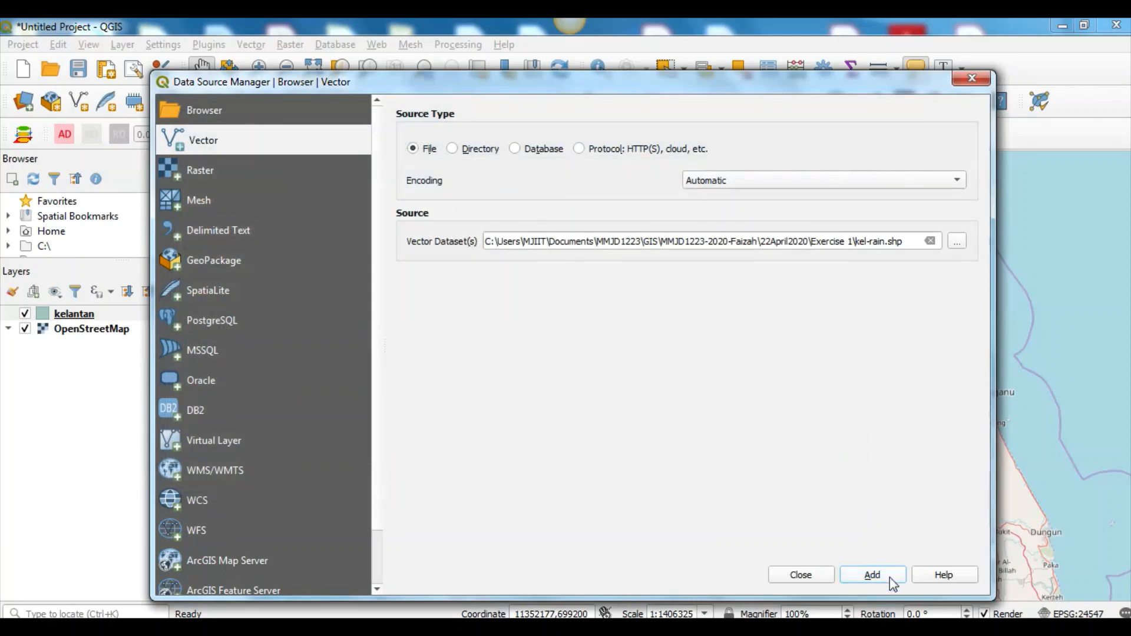
{"action": "left_click", "coordinate": [874, 575]}
{"action": "left_click", "coordinate": [800, 575]}
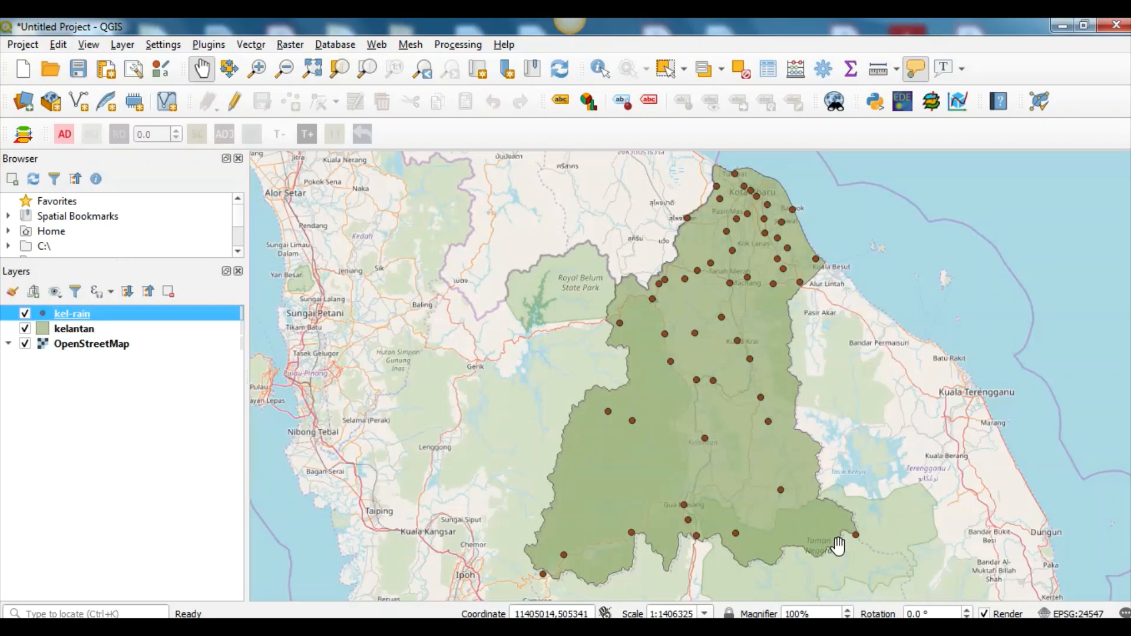
- Open the kel-rain layer's attribute table and sort the station records by No in ascending order
{"action": "right_click", "coordinate": [80, 322]}
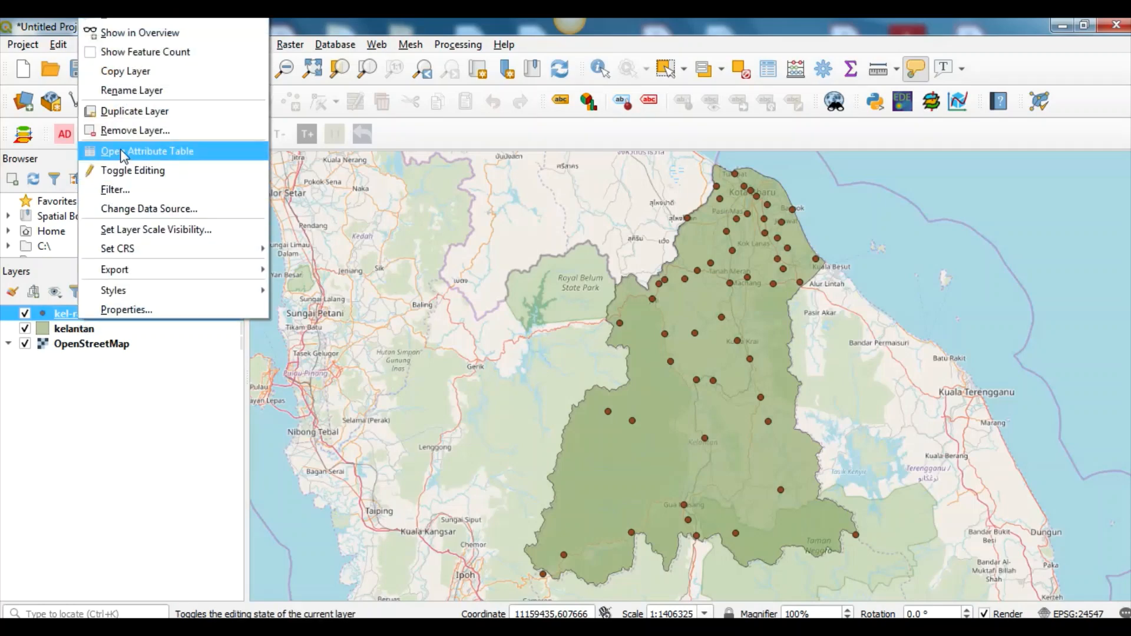
{"action": "left_click", "coordinate": [68, 320]}
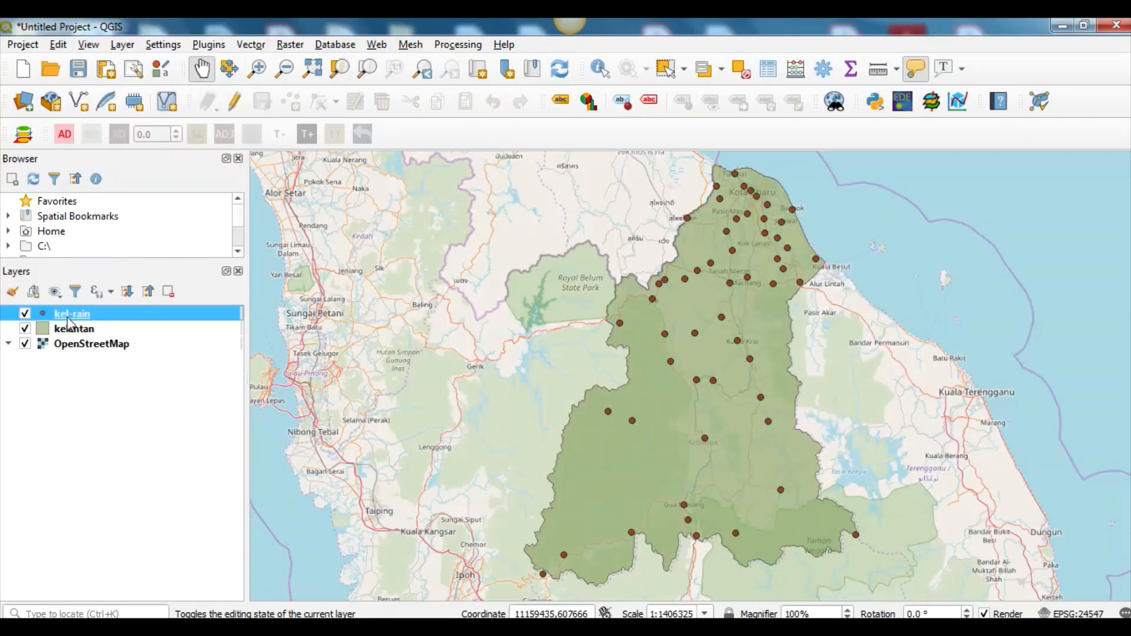
{"action": "right_click", "coordinate": [69, 323]}
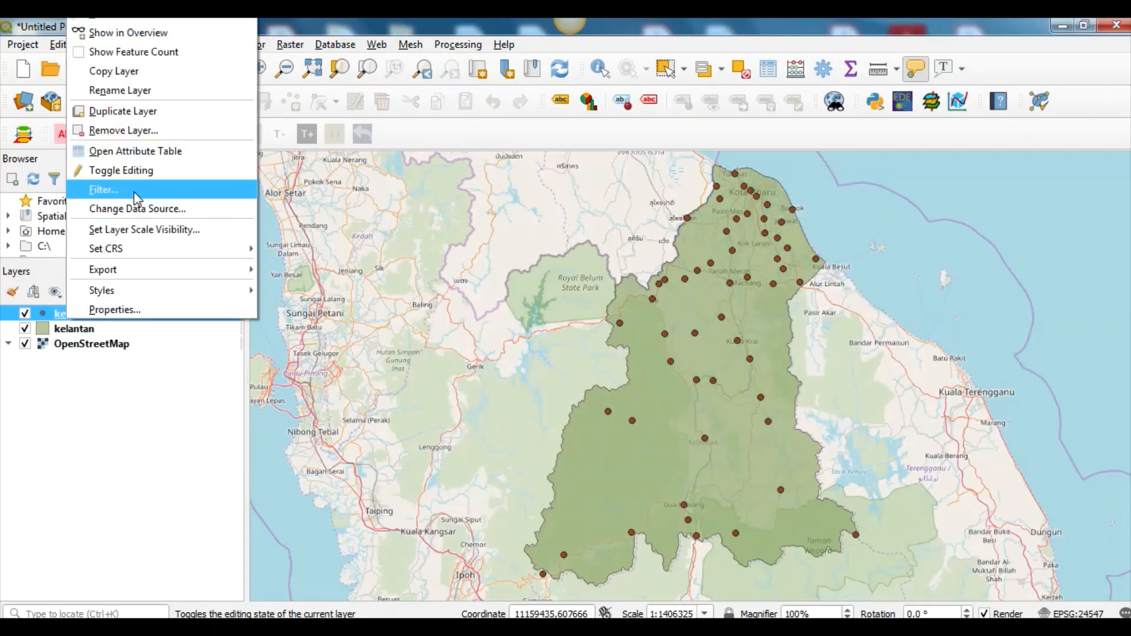
{"action": "left_click", "coordinate": [143, 154]}
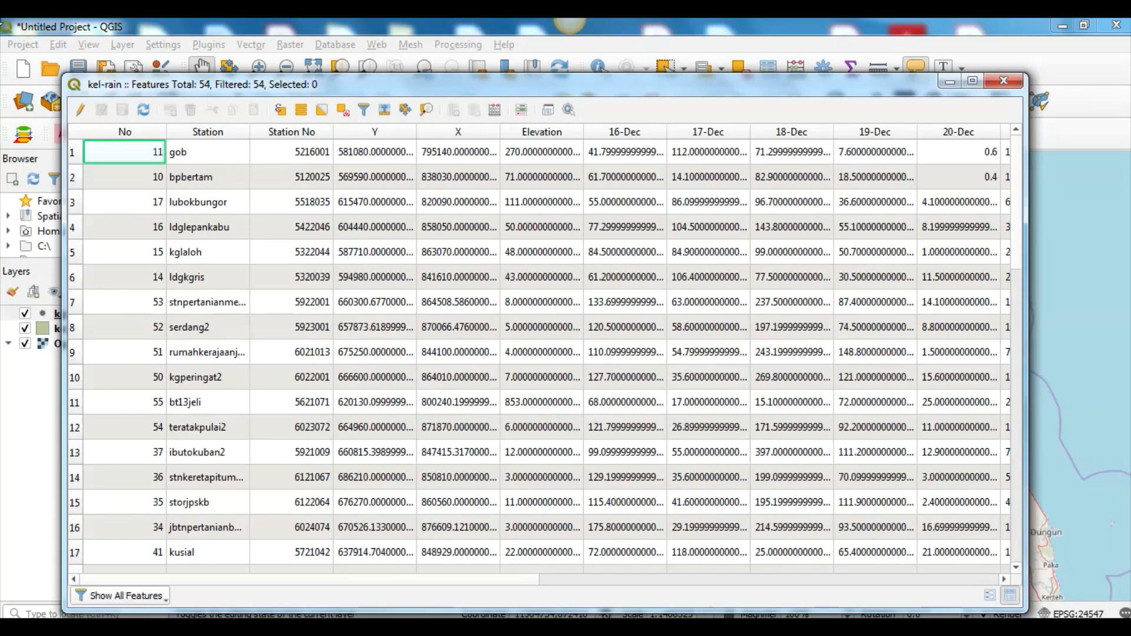
{"action": "left_click", "coordinate": [130, 134]}
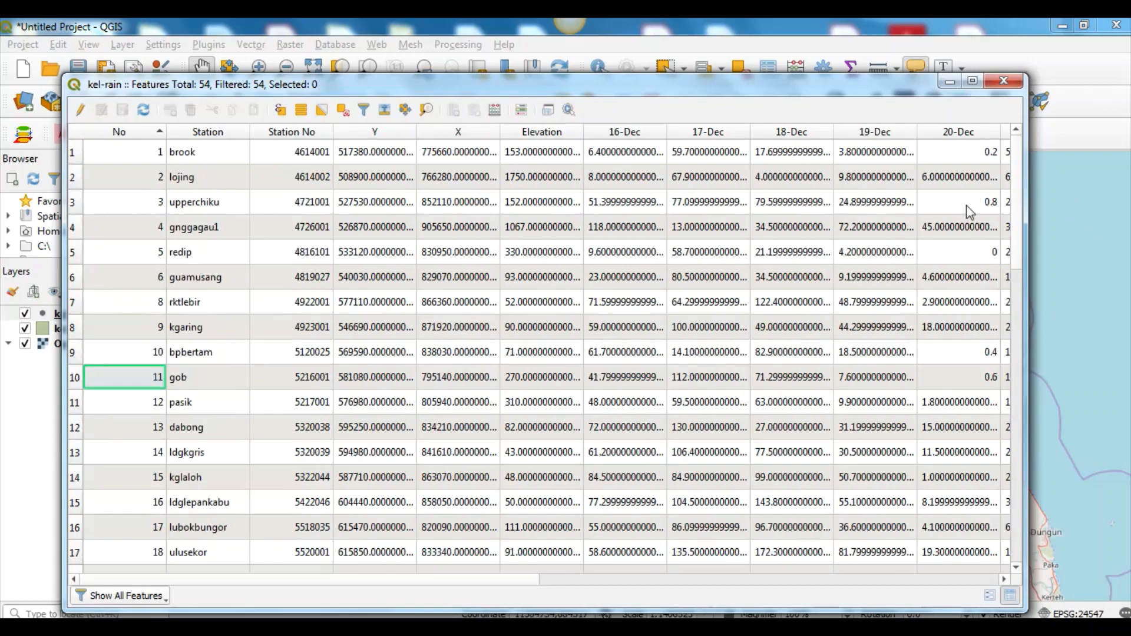
{"action": "left_click_drag", "start_coordinate": [1016, 195], "coordinate": [1041, 141]}
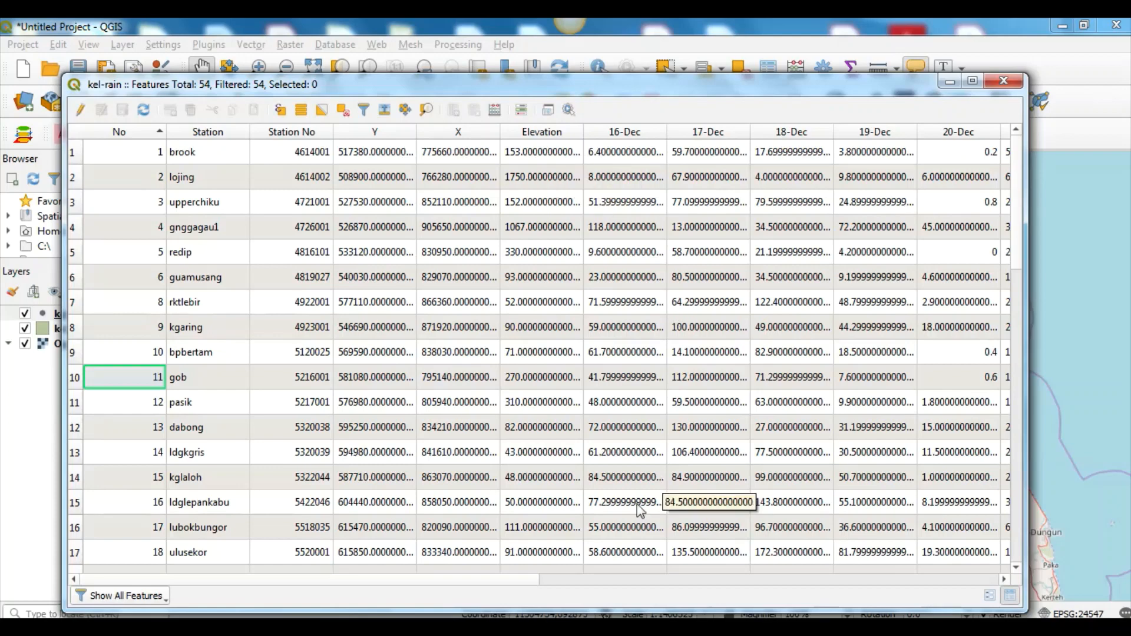
- Review the daily rainfall columns from 16-Dec to 31-Dec in the kel-rain attribute table and close the table
{"action": "left_click", "coordinate": [595, 579]}
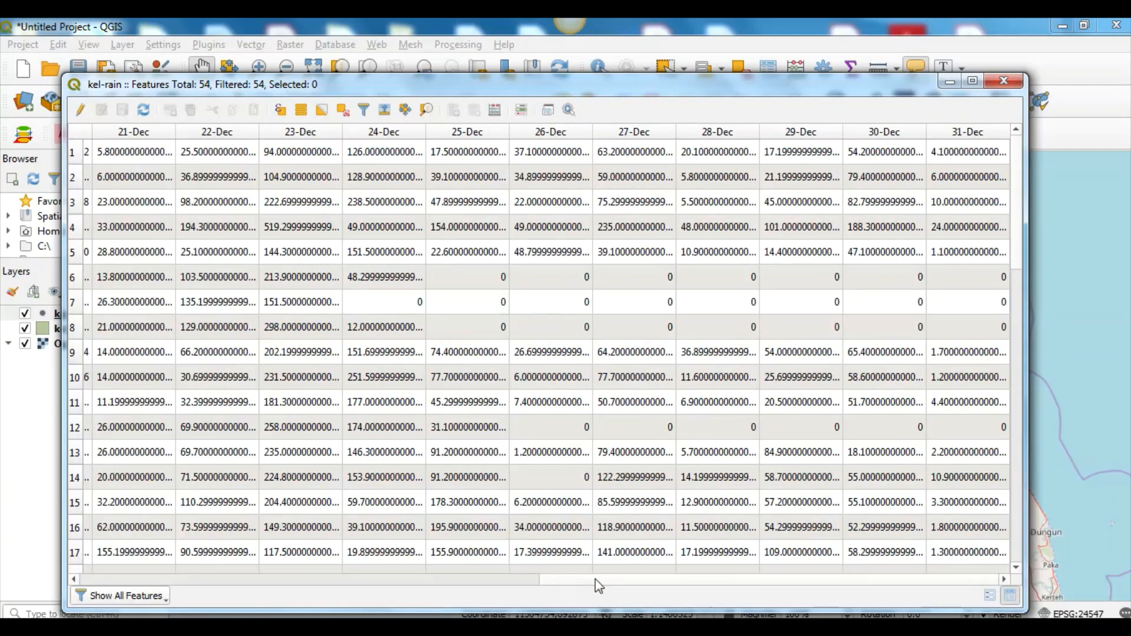
{"action": "mouse_move", "coordinate": [609, 584]}
{"action": "left_mouse_down"}
{"action": "mouse_move", "coordinate": [271, 595]}
{"action": "mouse_move", "coordinate": [615, 601]}
{"action": "left_mouse_up"}
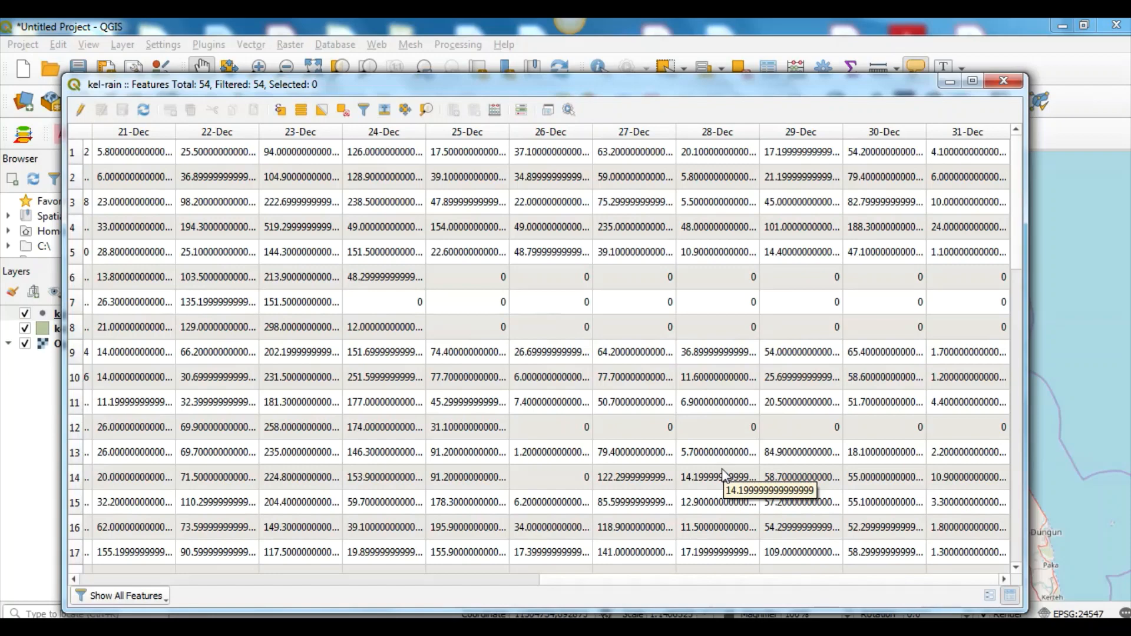
{"action": "left_click_drag", "start_coordinate": [591, 582], "coordinate": [83, 594]}
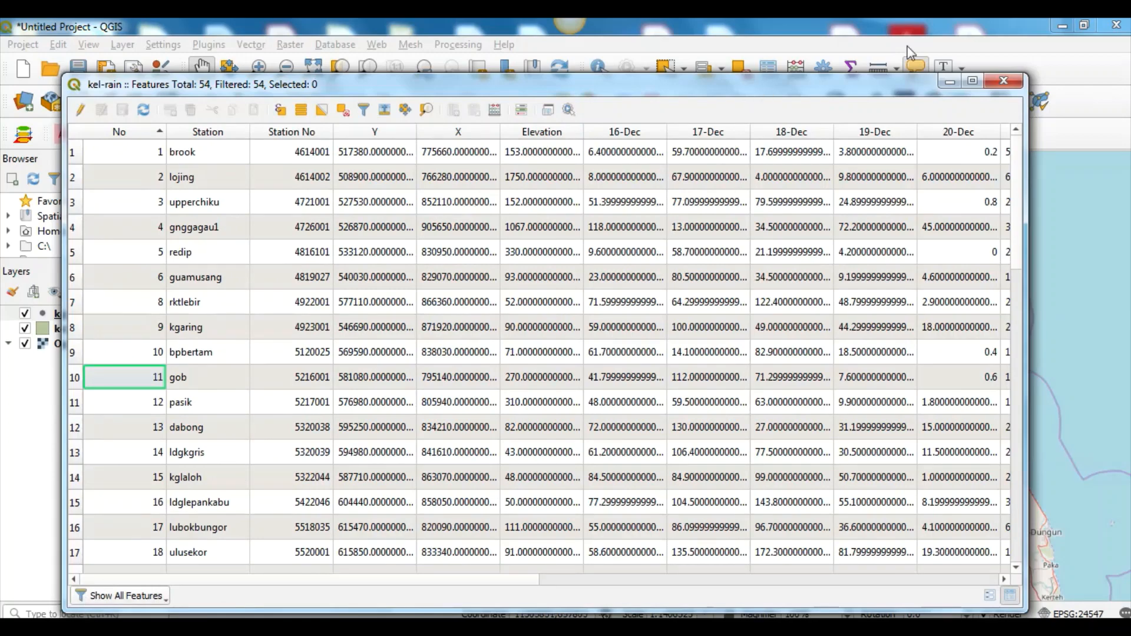
{"action": "left_click", "coordinate": [994, 85]}
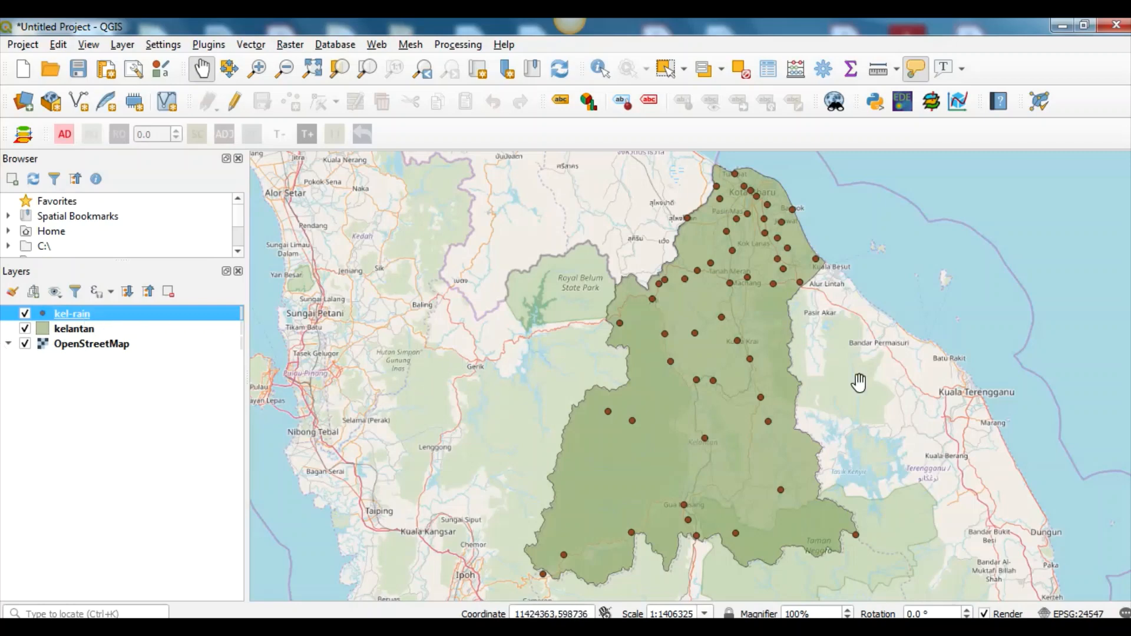
- Label the kel-rain points with single labels taken from the Station field and apply the change
{"action": "right_click", "coordinate": [75, 321]}
{"action": "left_click", "coordinate": [135, 309]}
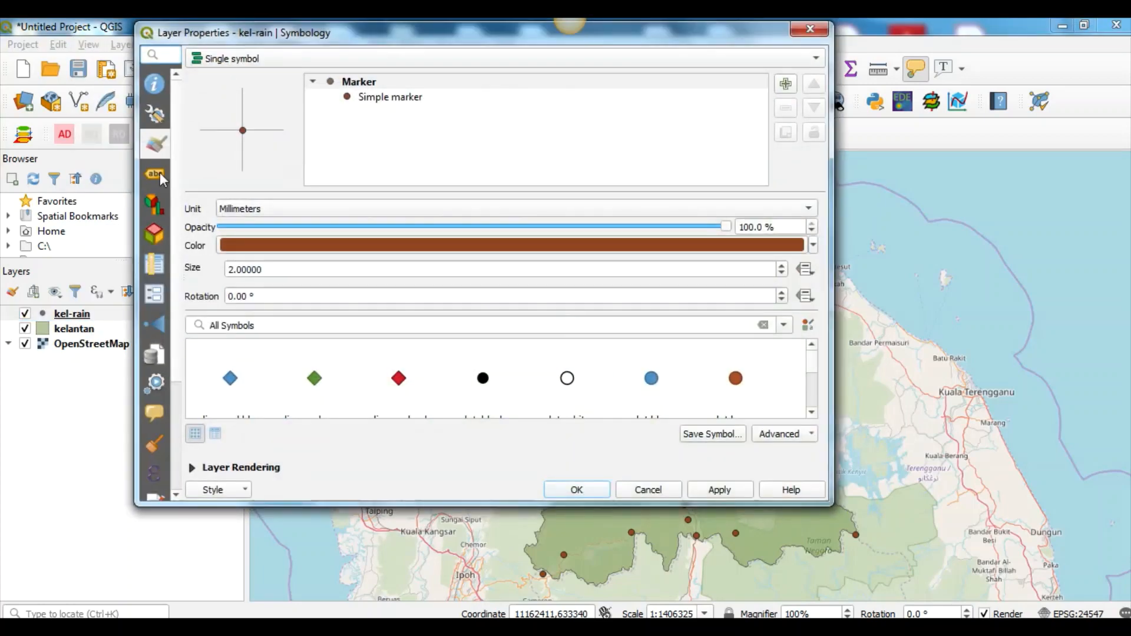
{"action": "left_click", "coordinate": [157, 173]}
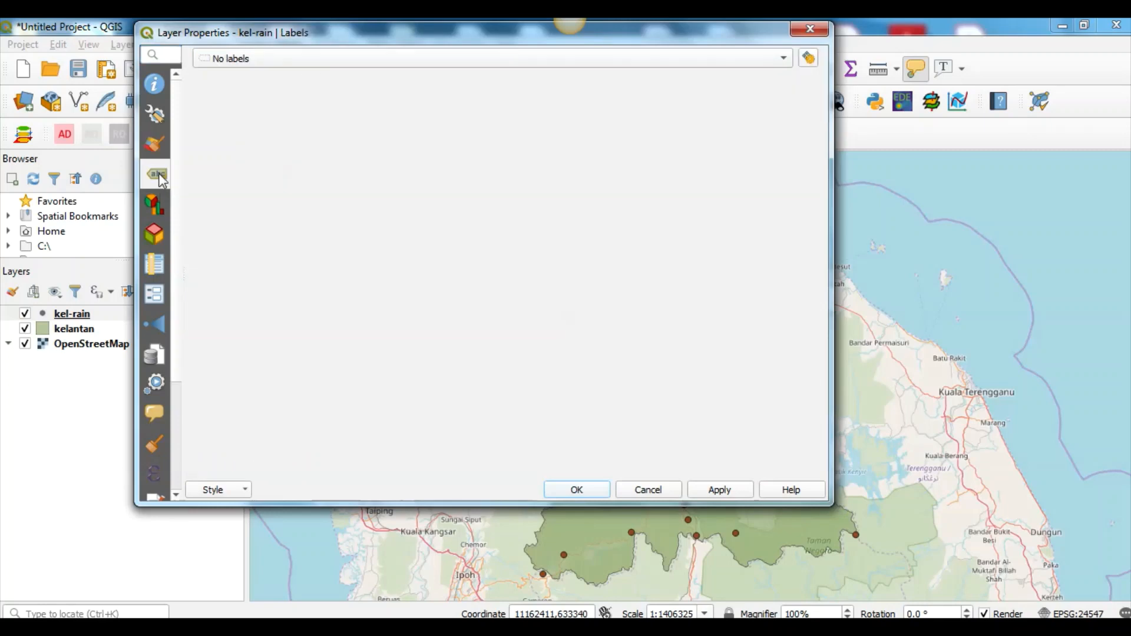
{"action": "left_click", "coordinate": [304, 60]}
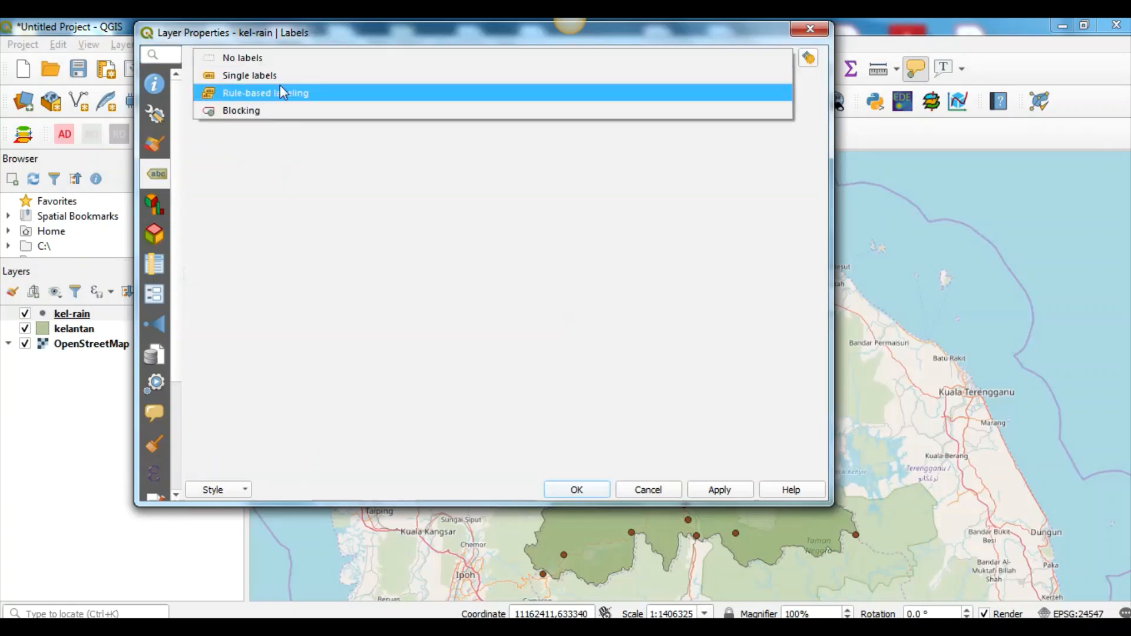
{"action": "left_click", "coordinate": [280, 77]}
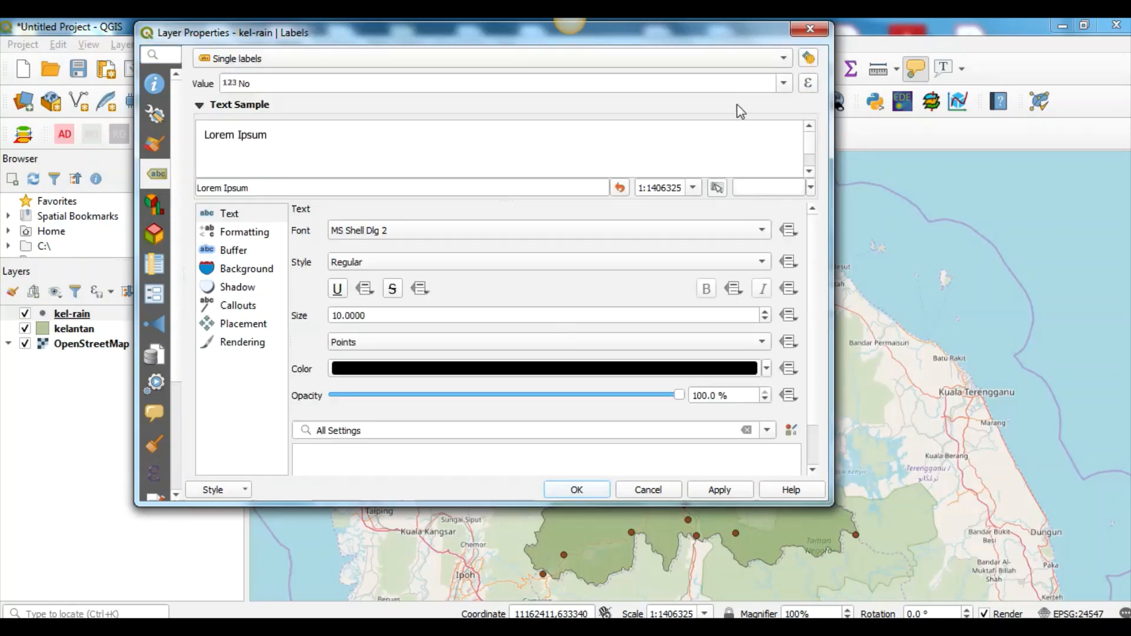
{"action": "left_click", "coordinate": [783, 83]}
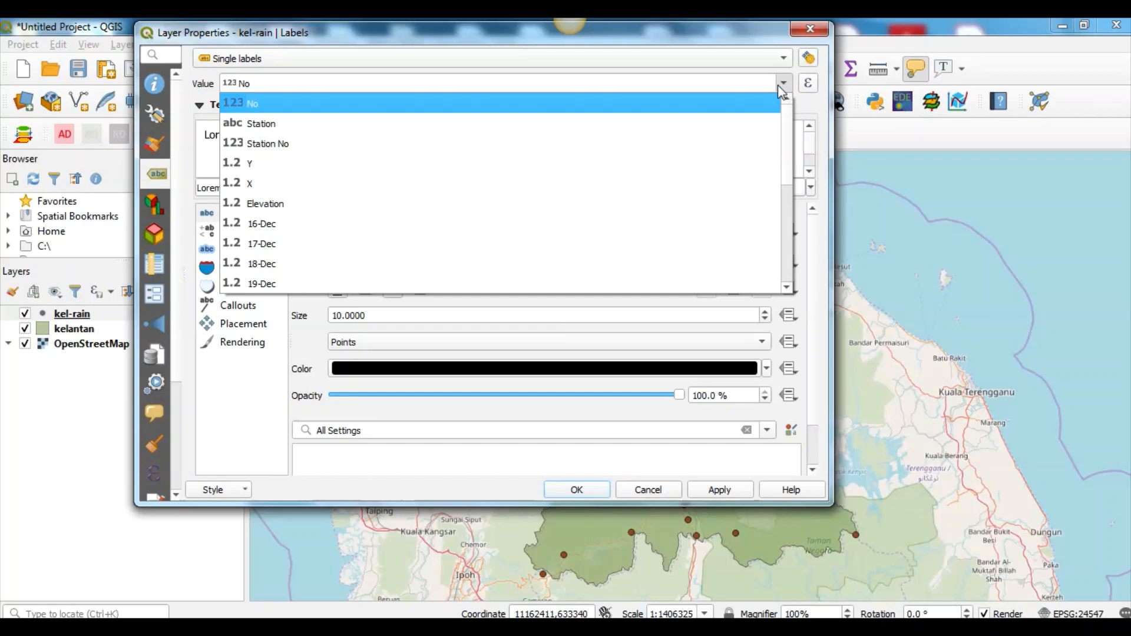
{"action": "left_click", "coordinate": [317, 125]}
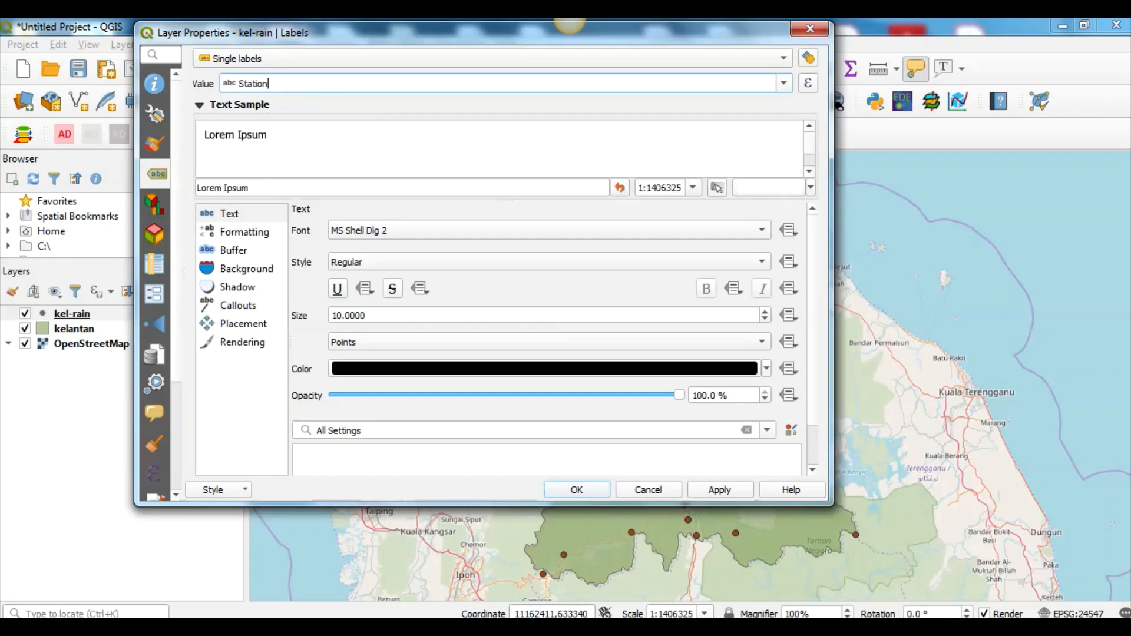
{"action": "left_click", "coordinate": [716, 490]}
{"action": "left_click", "coordinate": [587, 487]}
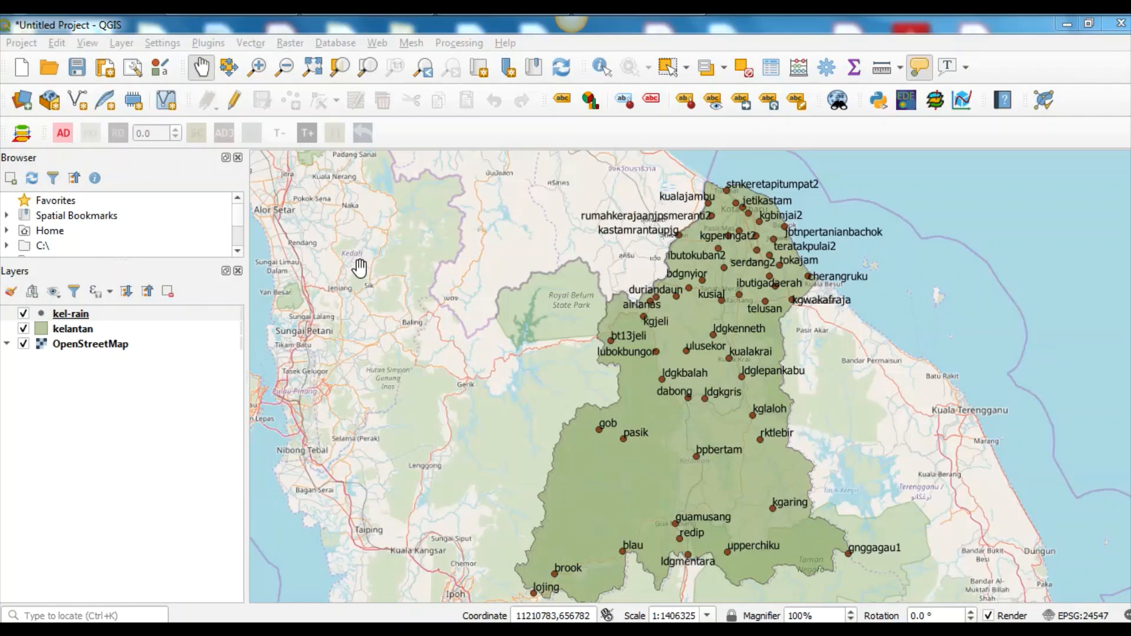
- Interpolate the kel-rain points with Grid (Inverse Distance to a Power), using 25-Dec as the Z value field and a temporary output
{"action": "left_click", "coordinate": [285, 47]}
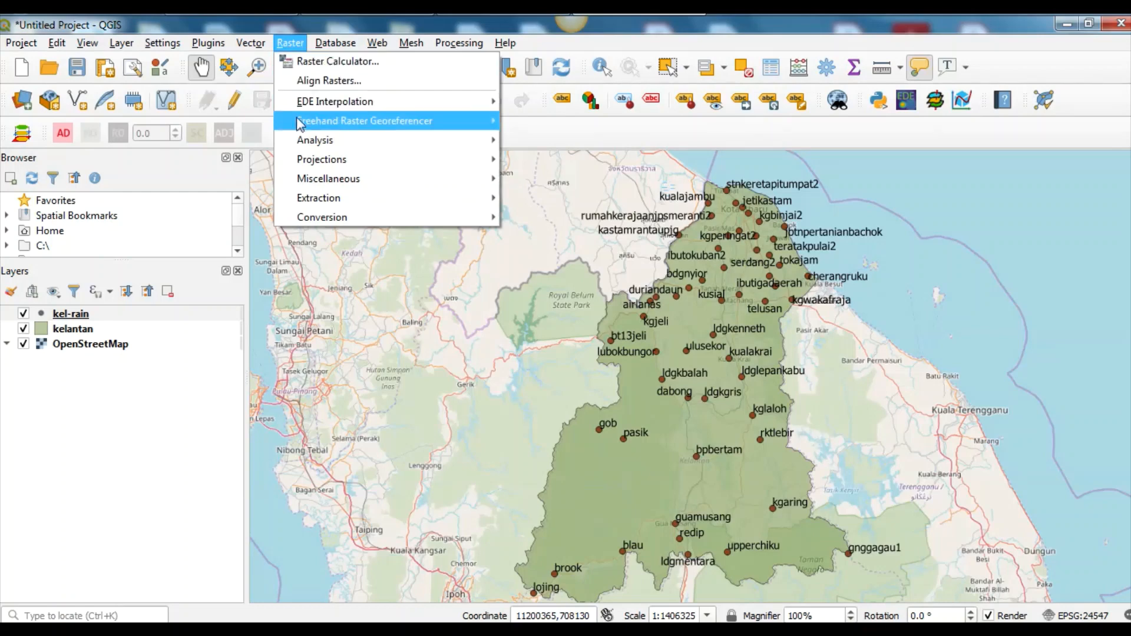
{"action": "mouse_move", "coordinate": [304, 149]}
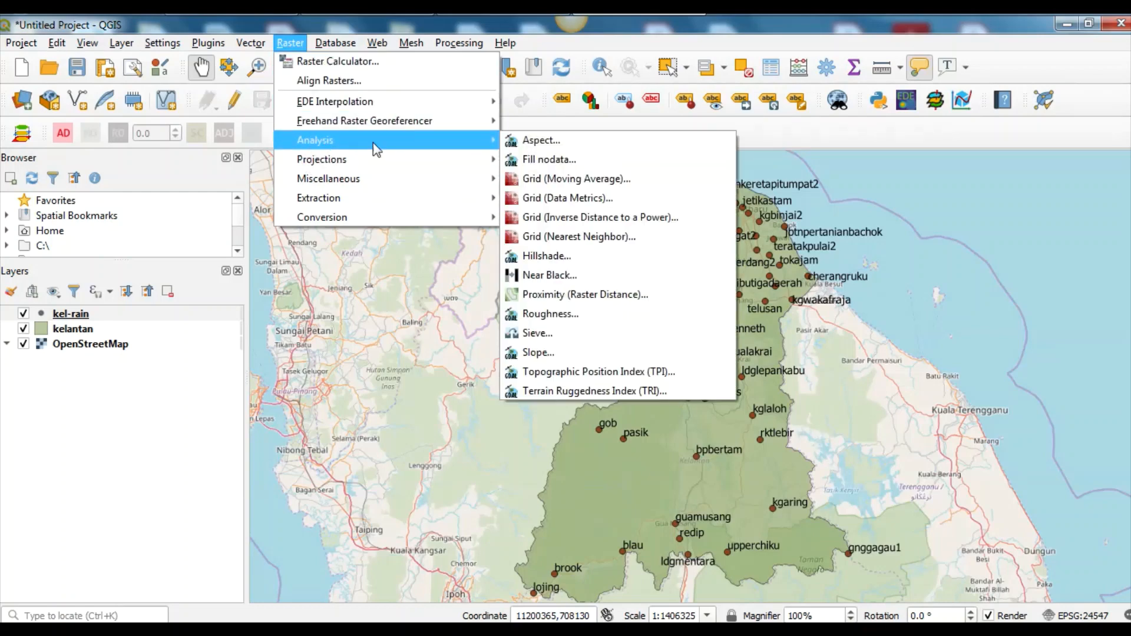
{"action": "left_click", "coordinate": [567, 218]}
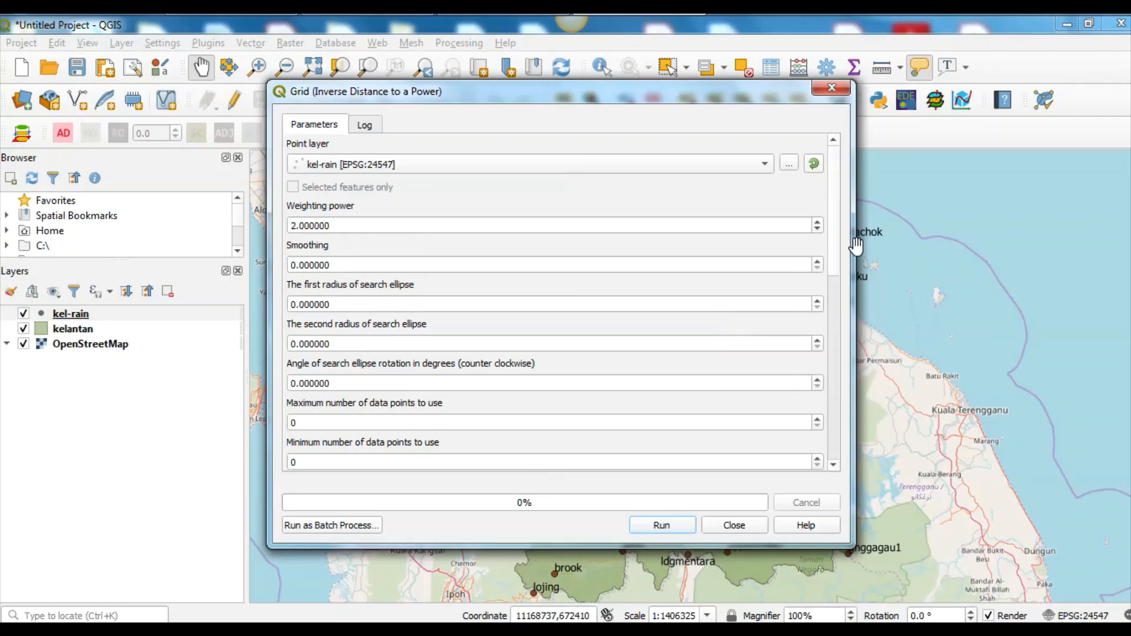
{"action": "left_click_drag", "start_coordinate": [832, 240], "coordinate": [840, 354]}
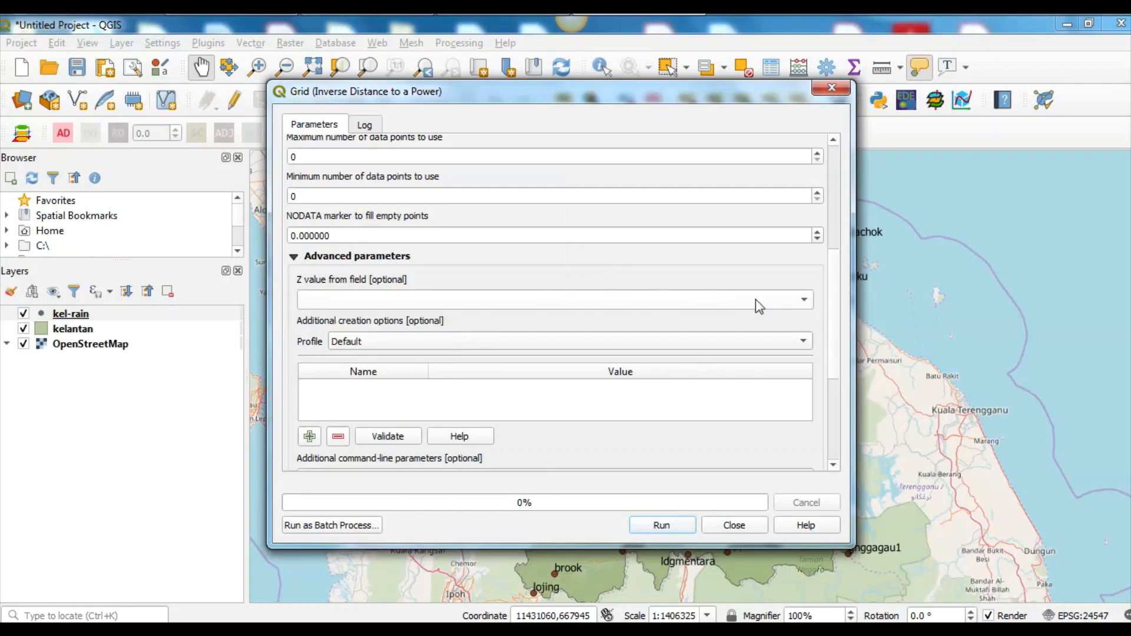
{"action": "left_click", "coordinate": [805, 303]}
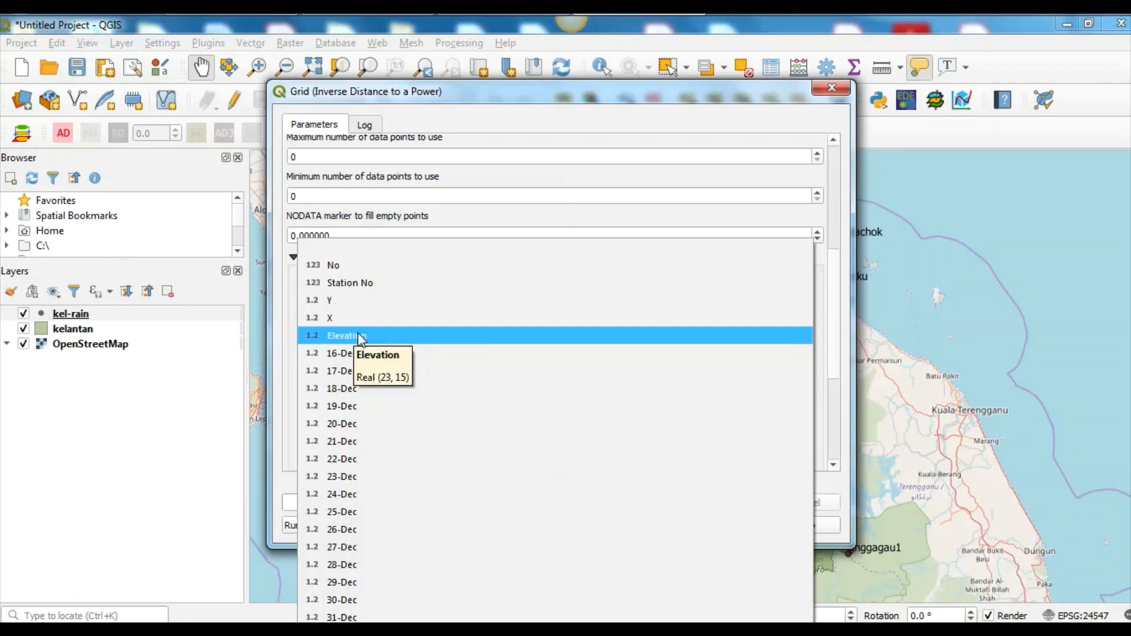
{"action": "left_click", "coordinate": [337, 517]}
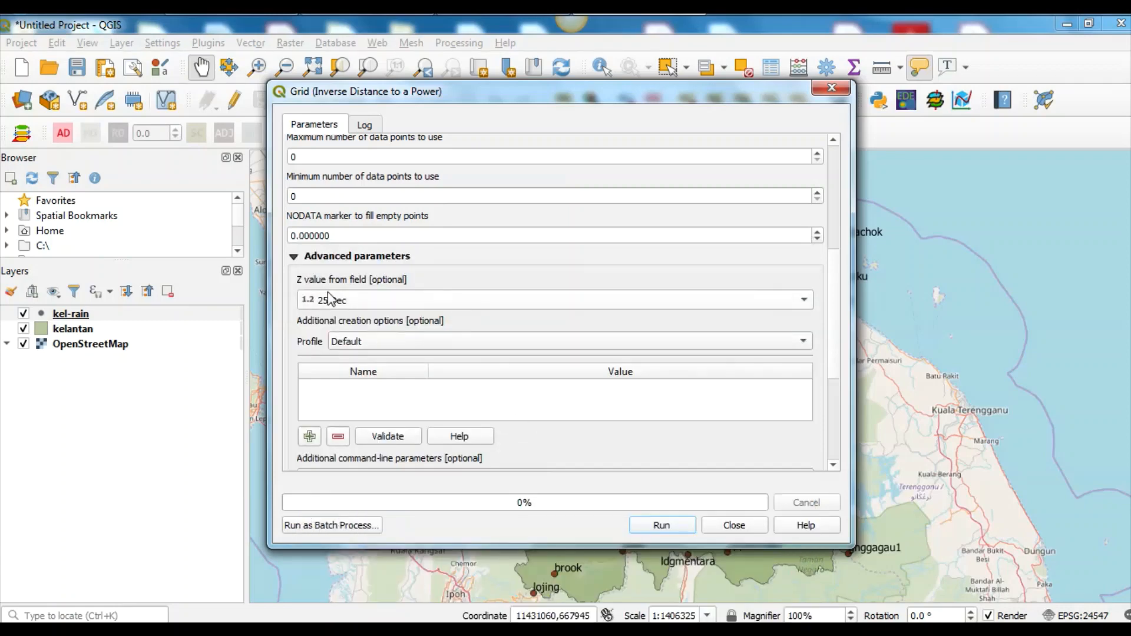
{"action": "scroll", "coordinate": [831, 293], "scroll_direction": "down", "scroll_amount": 5}
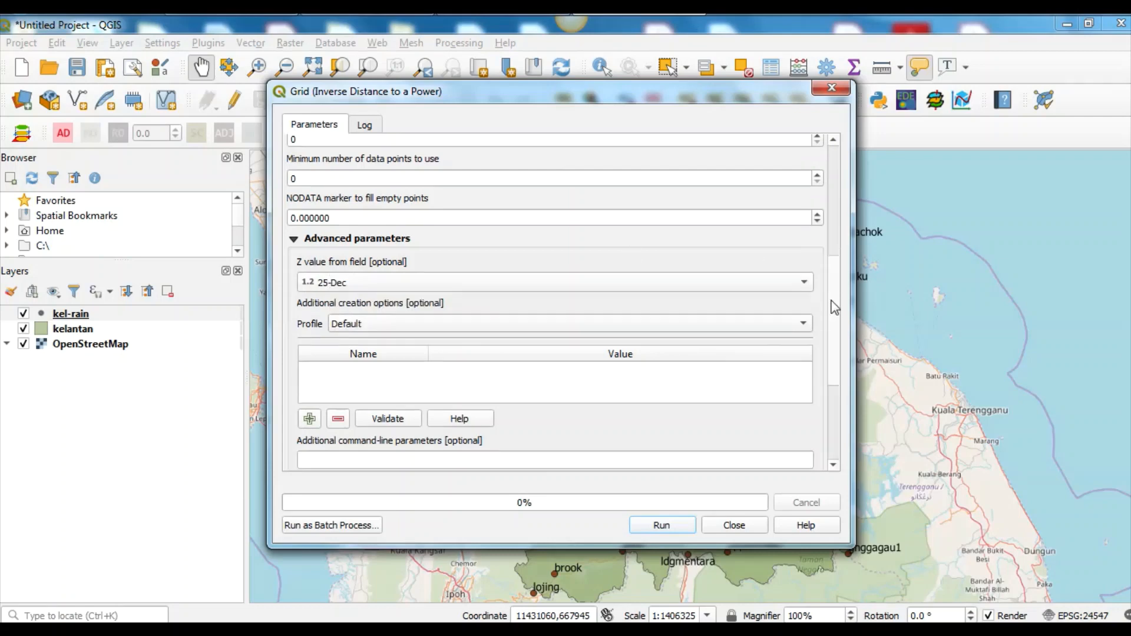
{"action": "left_click", "coordinate": [655, 529]}
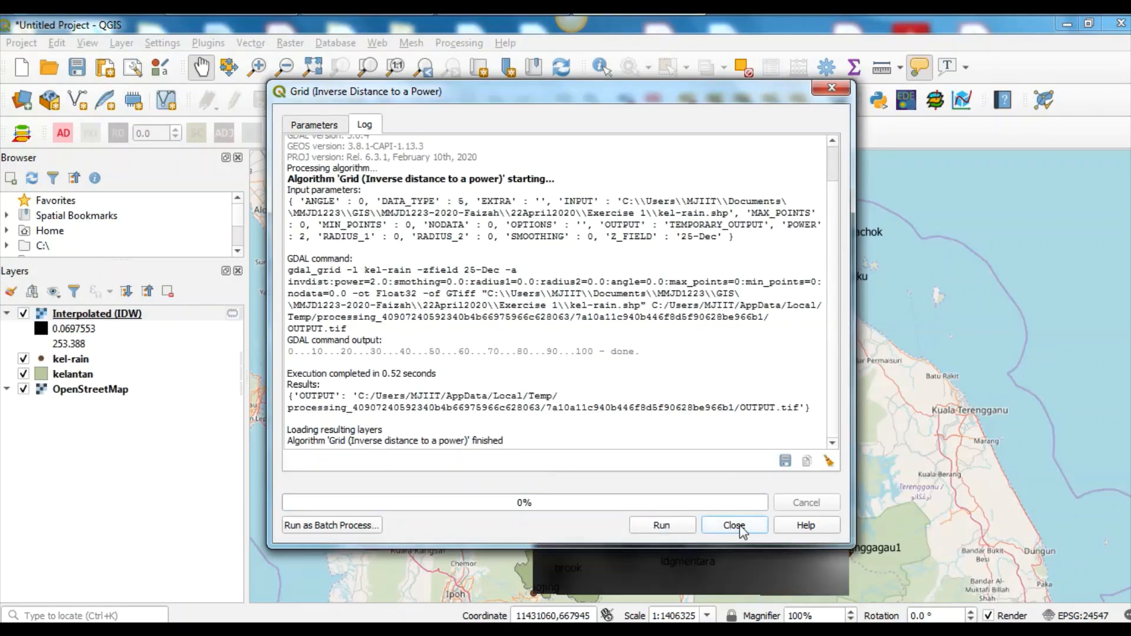
{"action": "left_click", "coordinate": [744, 530]}
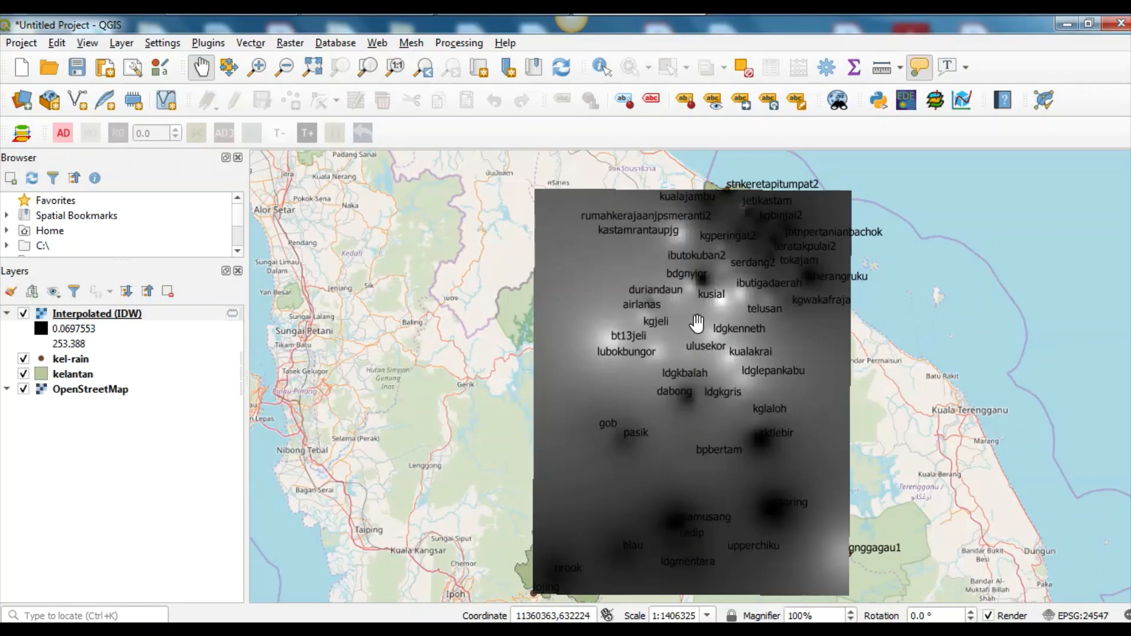
- Clip the Interpolated (IDW) raster by the kelantan mask layer to a temporary file and hide the unclipped raster
{"action": "left_click", "coordinate": [292, 44]}
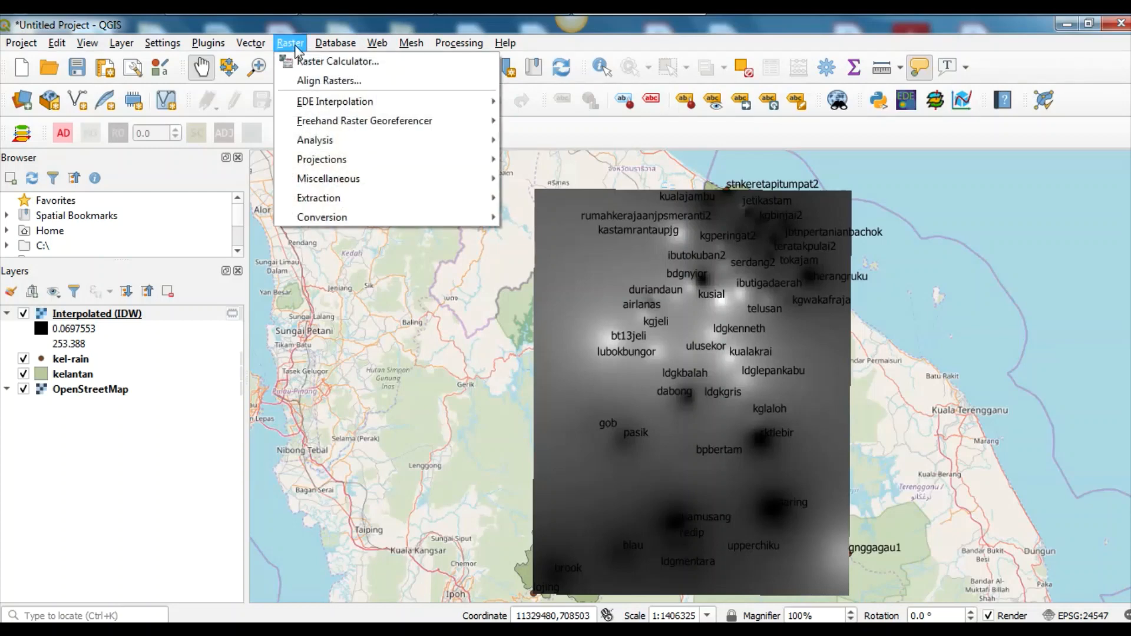
{"action": "mouse_move", "coordinate": [331, 194]}
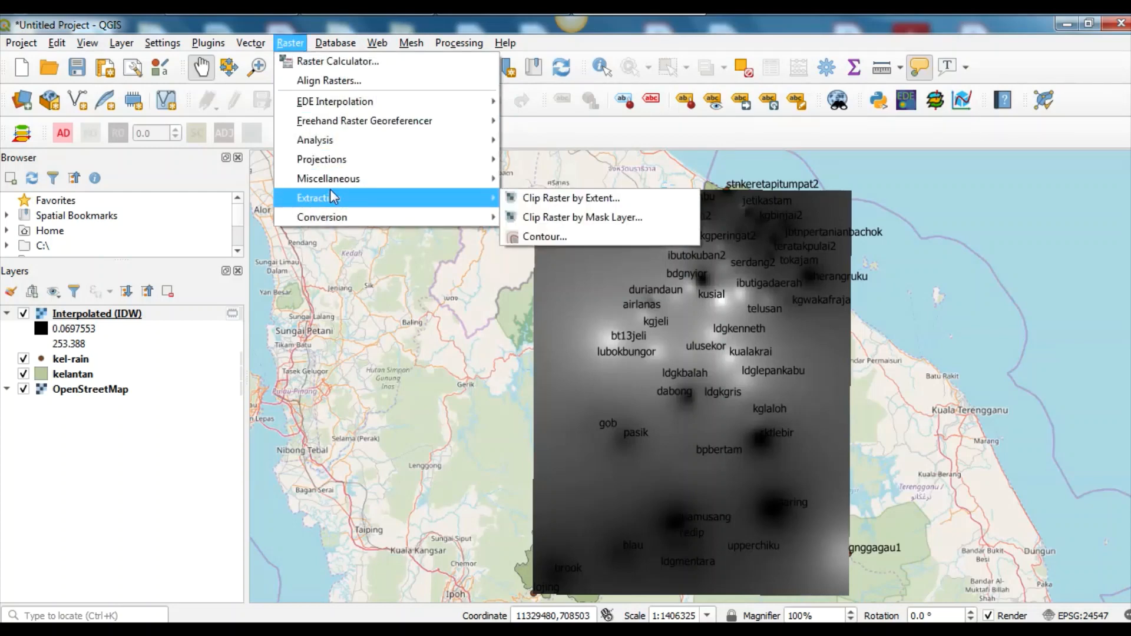
{"action": "left_click", "coordinate": [564, 217]}
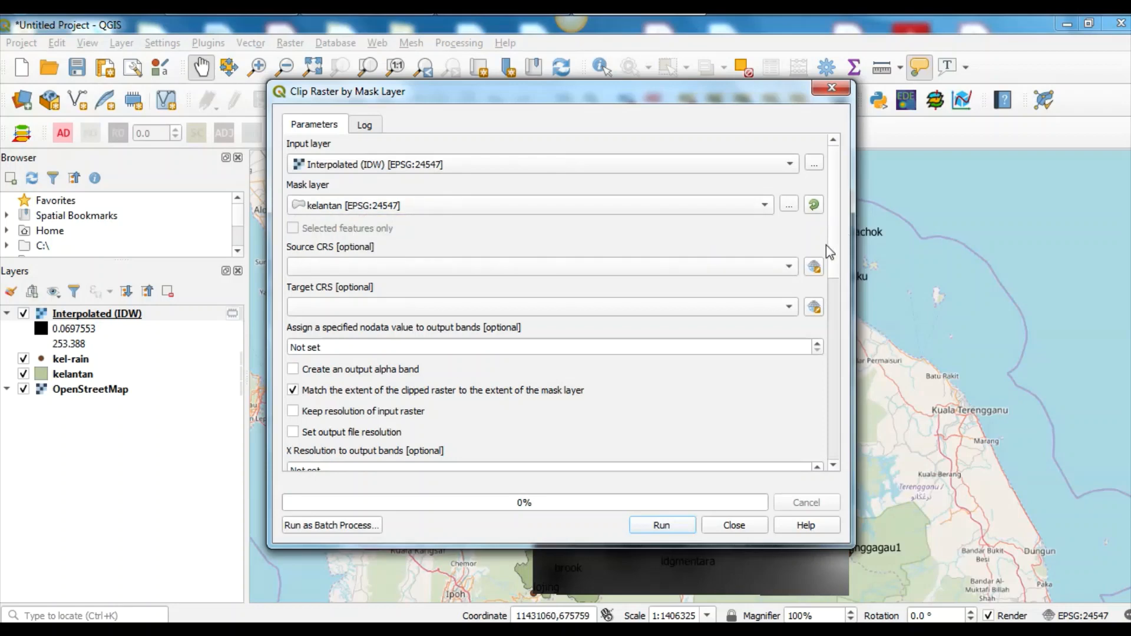
{"action": "scroll", "coordinate": [838, 247], "scroll_direction": "down", "scroll_amount": 10}
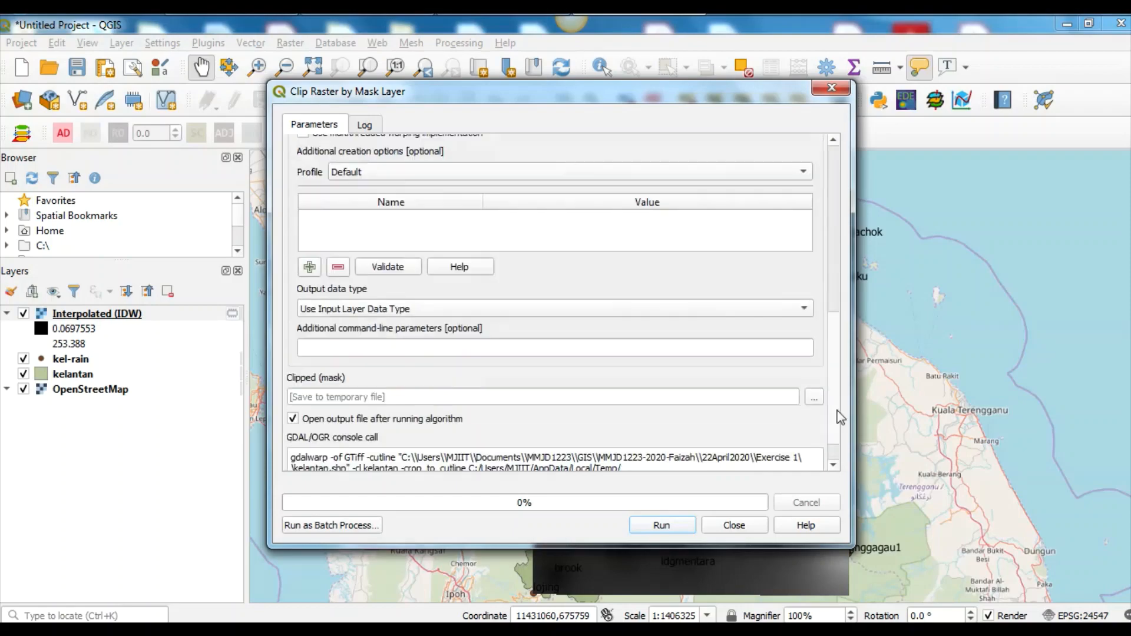
{"action": "left_click", "coordinate": [663, 530]}
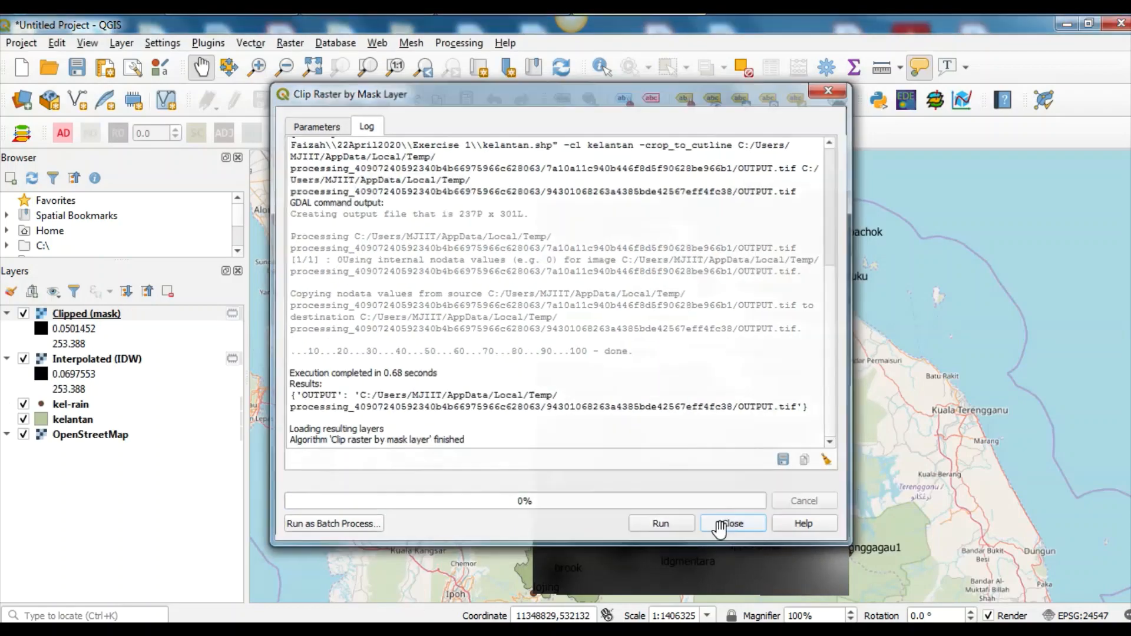
{"action": "left_click", "coordinate": [733, 526]}
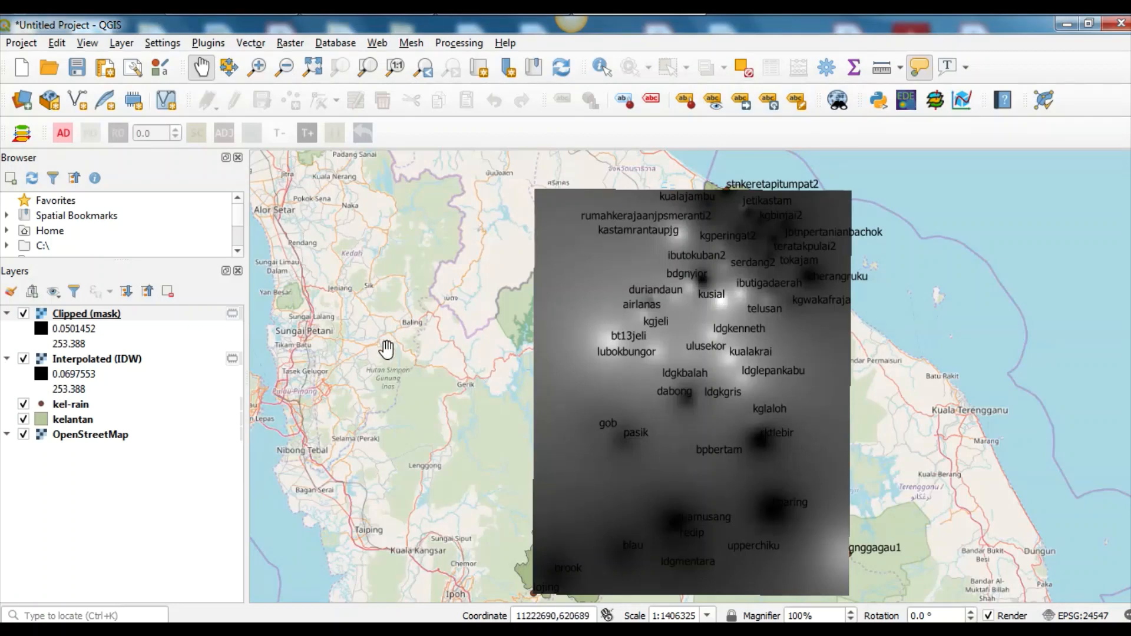
{"action": "left_click", "coordinate": [24, 359]}
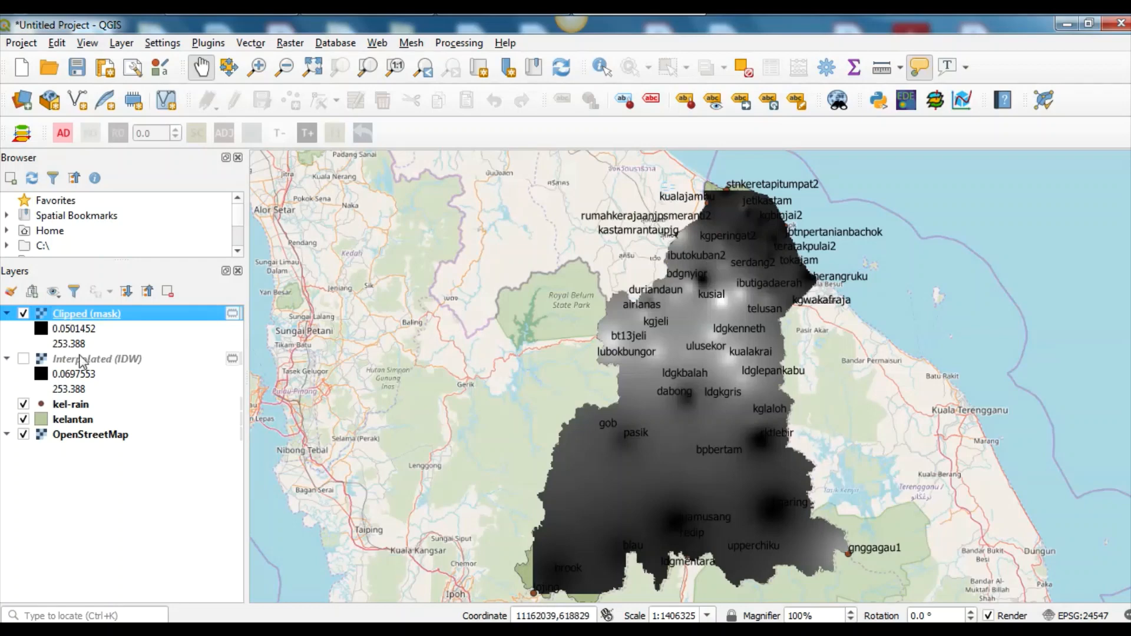
- Set the Clipped (mask) layer's symbology render type to Singleband pseudocolor
{"action": "right_click", "coordinate": [72, 313]}
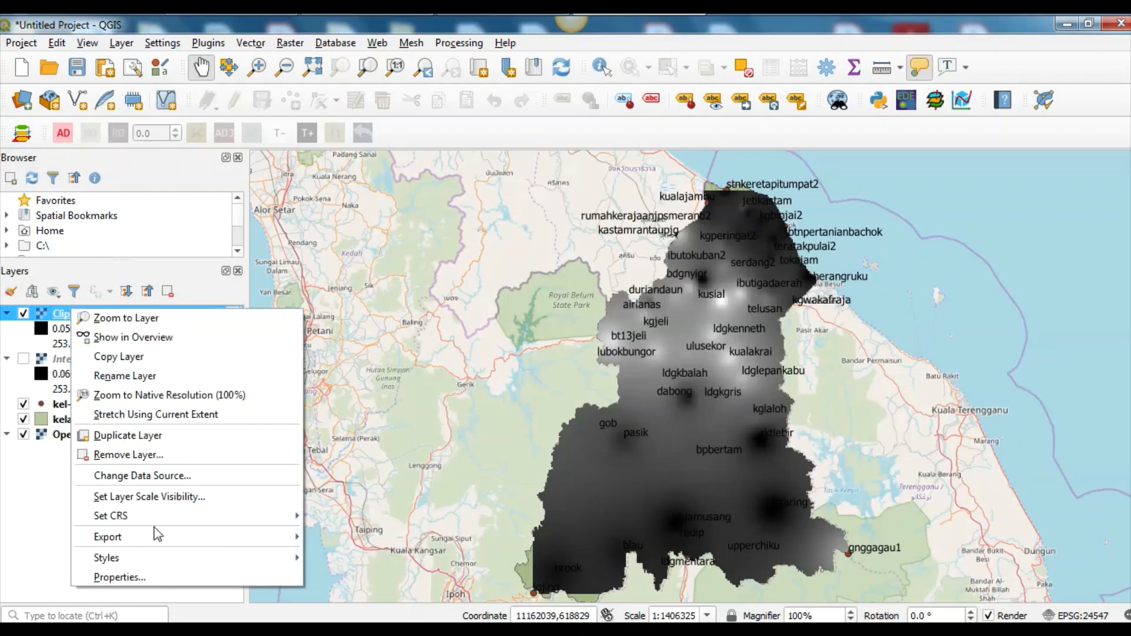
{"action": "left_click", "coordinate": [144, 574]}
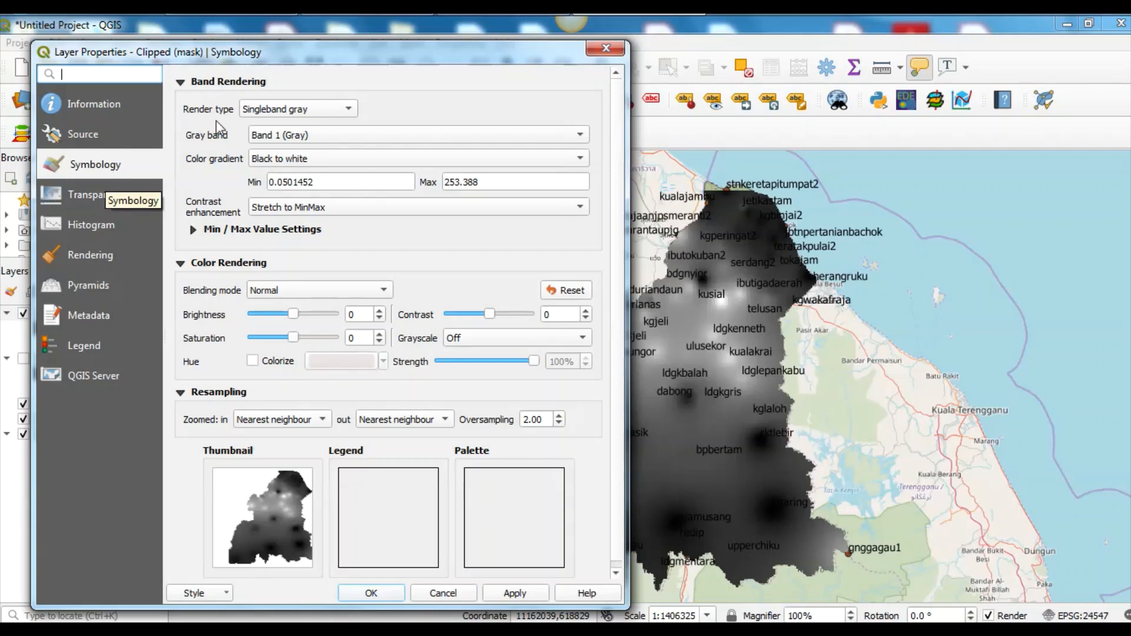
{"action": "left_click", "coordinate": [247, 113]}
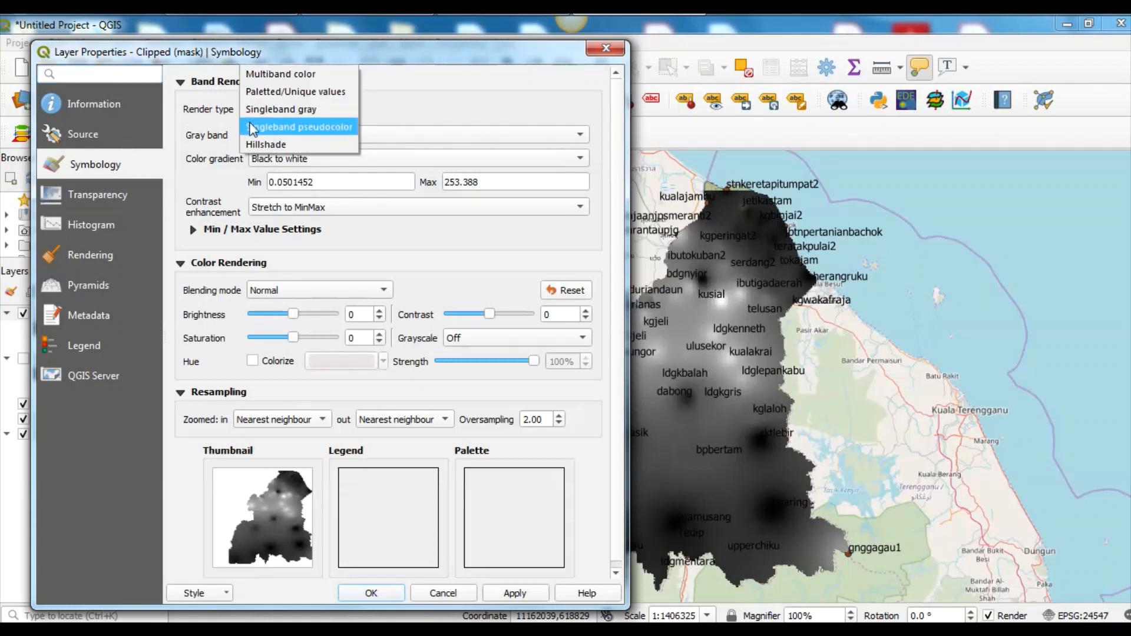
{"action": "left_click", "coordinate": [252, 128]}
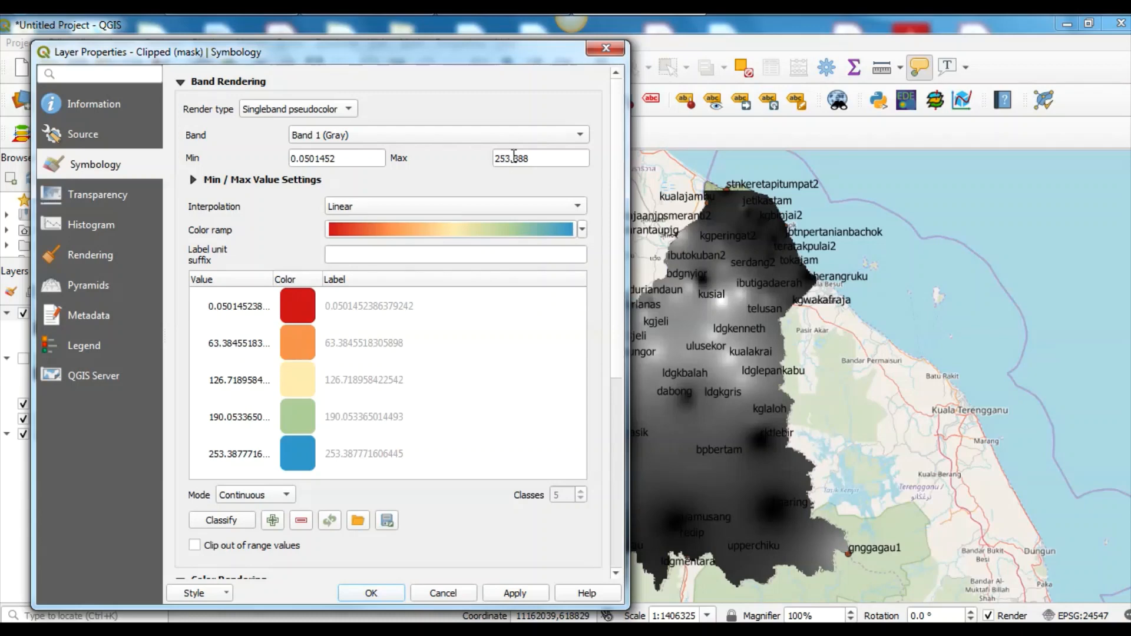
- Set the clipped raster's colour interpolation to Discrete and invert its colour ramp so it runs from blue to red
{"action": "left_click", "coordinate": [562, 212]}
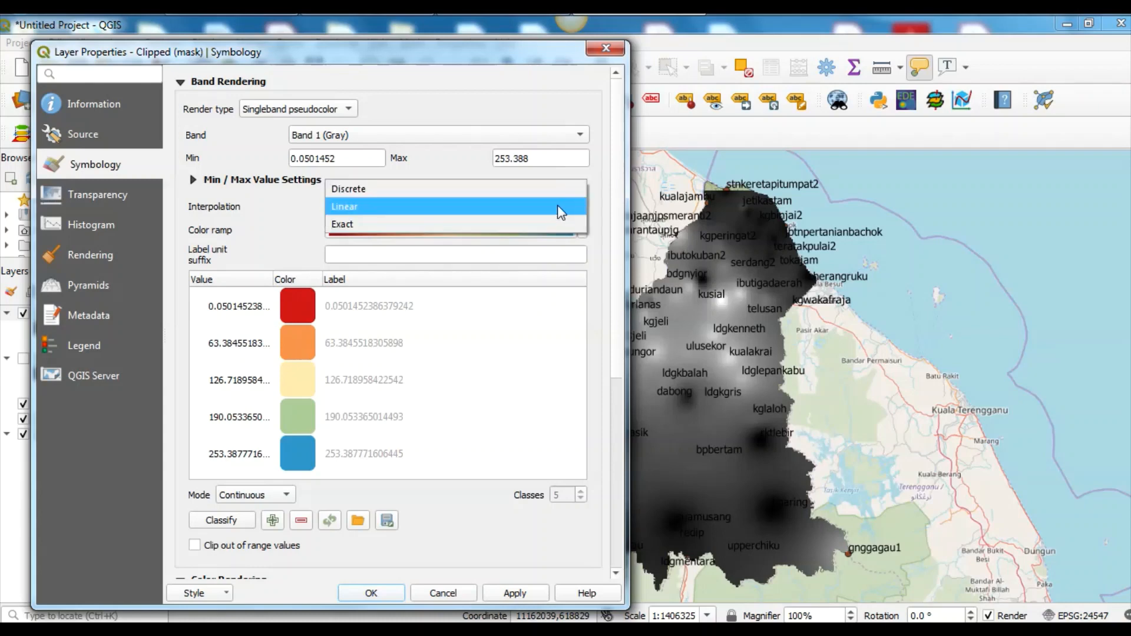
{"action": "left_click", "coordinate": [550, 188]}
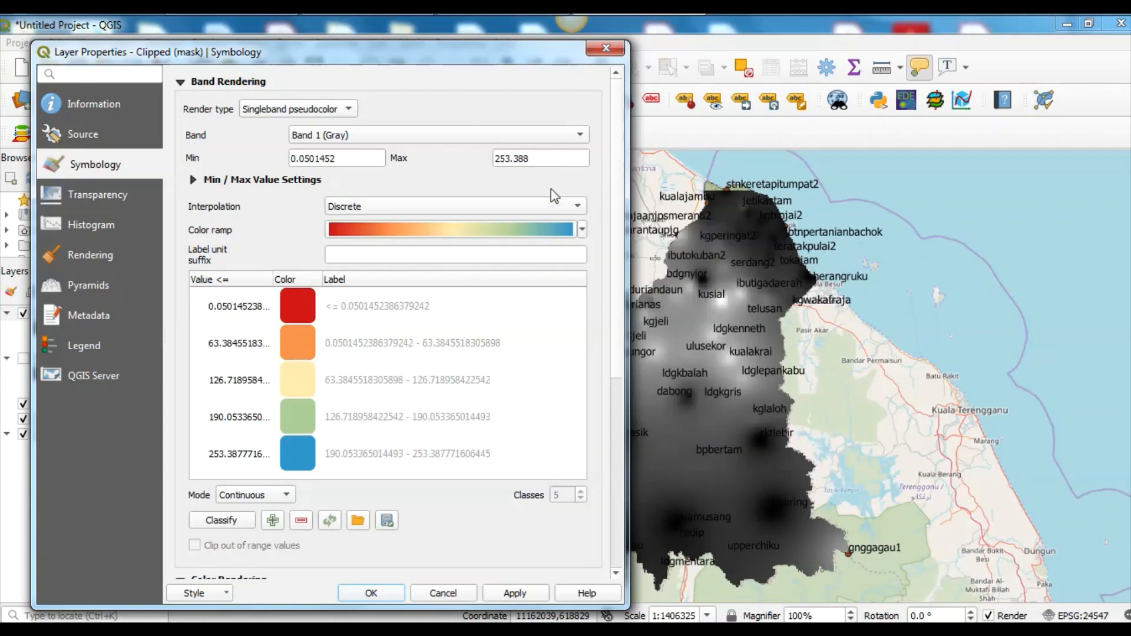
{"action": "left_click", "coordinate": [583, 228]}
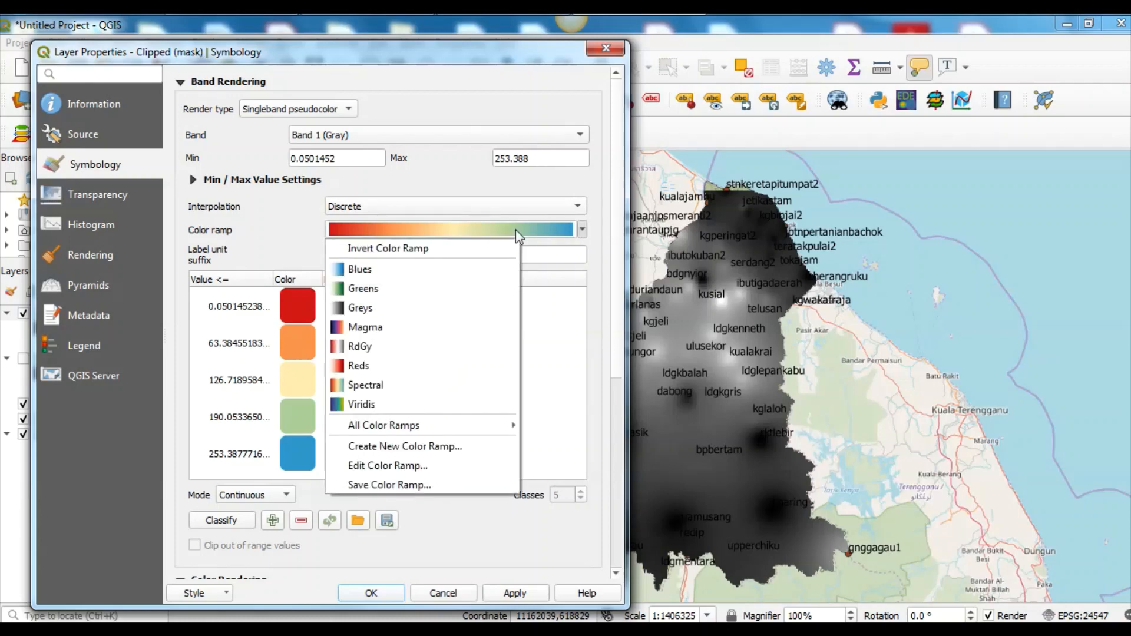
{"action": "left_click", "coordinate": [476, 246]}
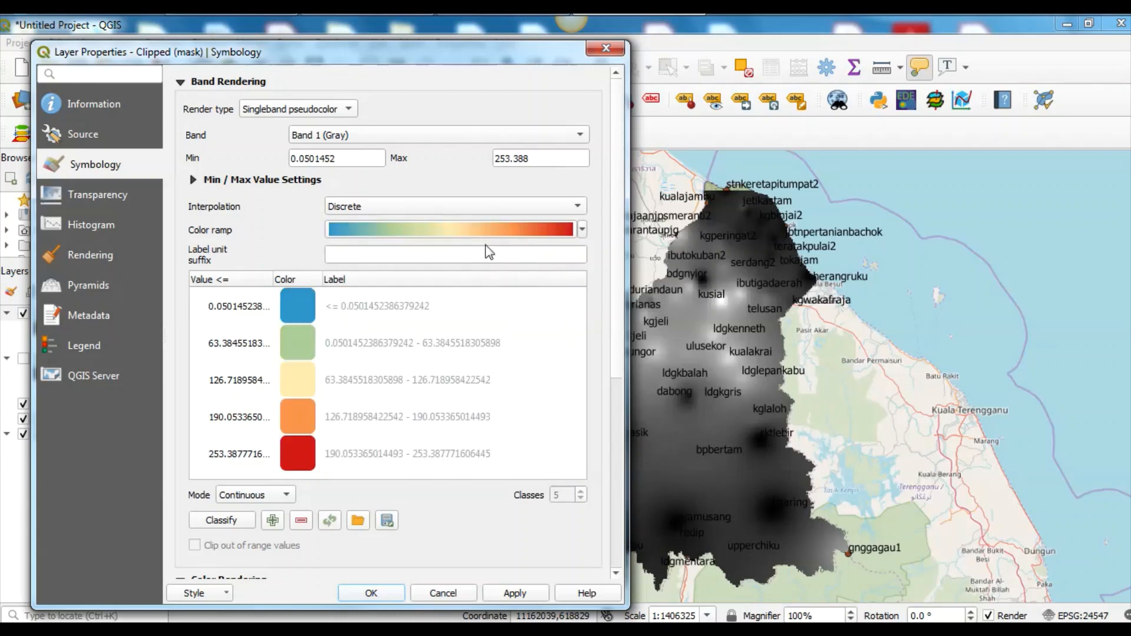
- Classify the clipped raster into 6 classes using Equal Interval mode and apply the symbology to the map
{"action": "left_click", "coordinate": [271, 496]}
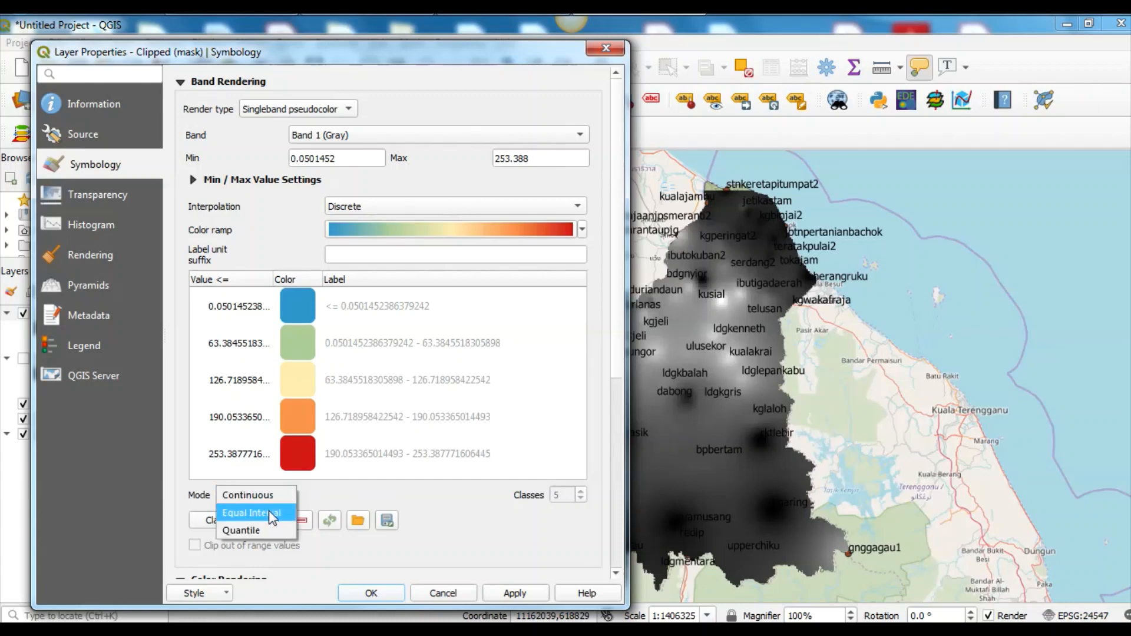
{"action": "left_click", "coordinate": [272, 514]}
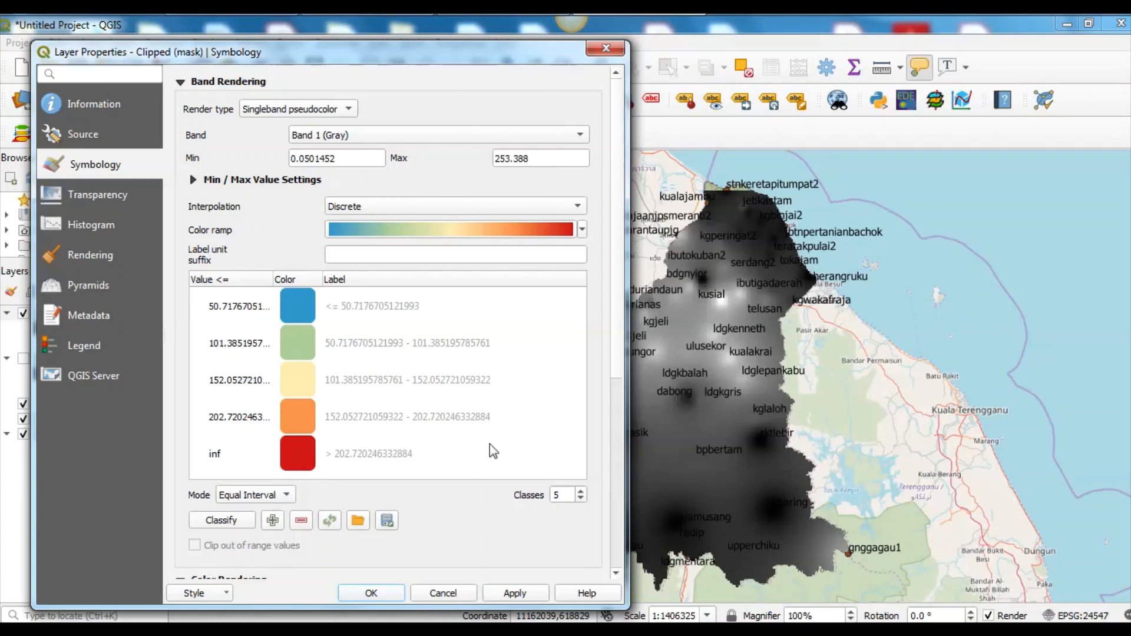
{"action": "left_click", "coordinate": [579, 492]}
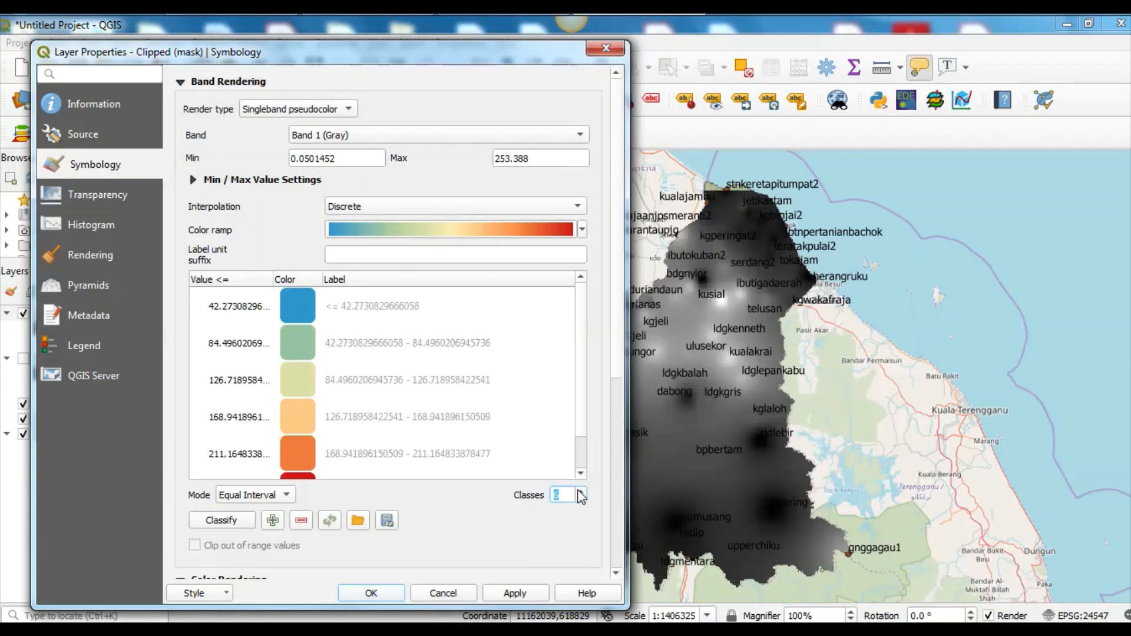
{"action": "left_click", "coordinate": [514, 593]}
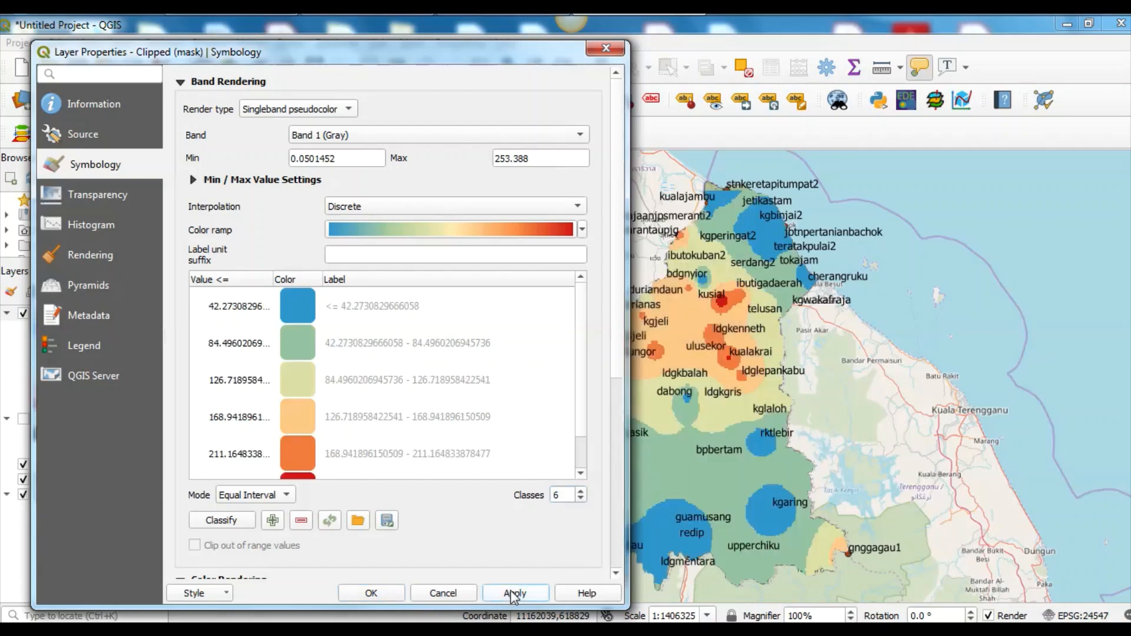
{"action": "left_click", "coordinate": [381, 596]}
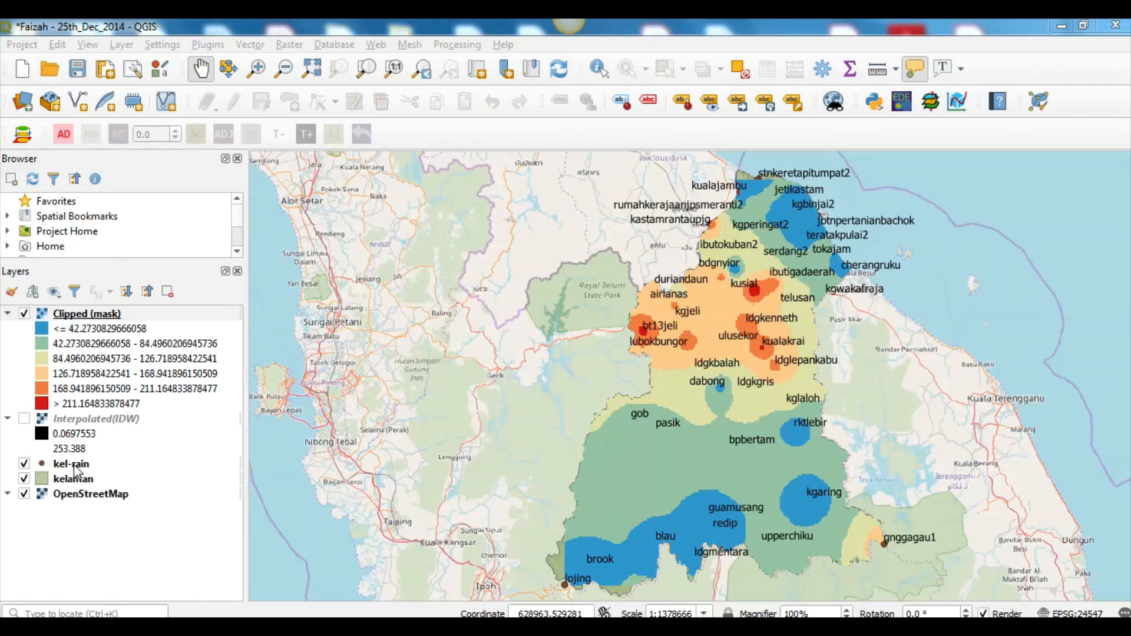
- Move the kel-rain layer above the clipped raster and rename the Clipped (mask) layer to IDW 25th Dec 2014
{"action": "left_click_drag", "start_coordinate": [73, 465], "coordinate": [88, 316]}
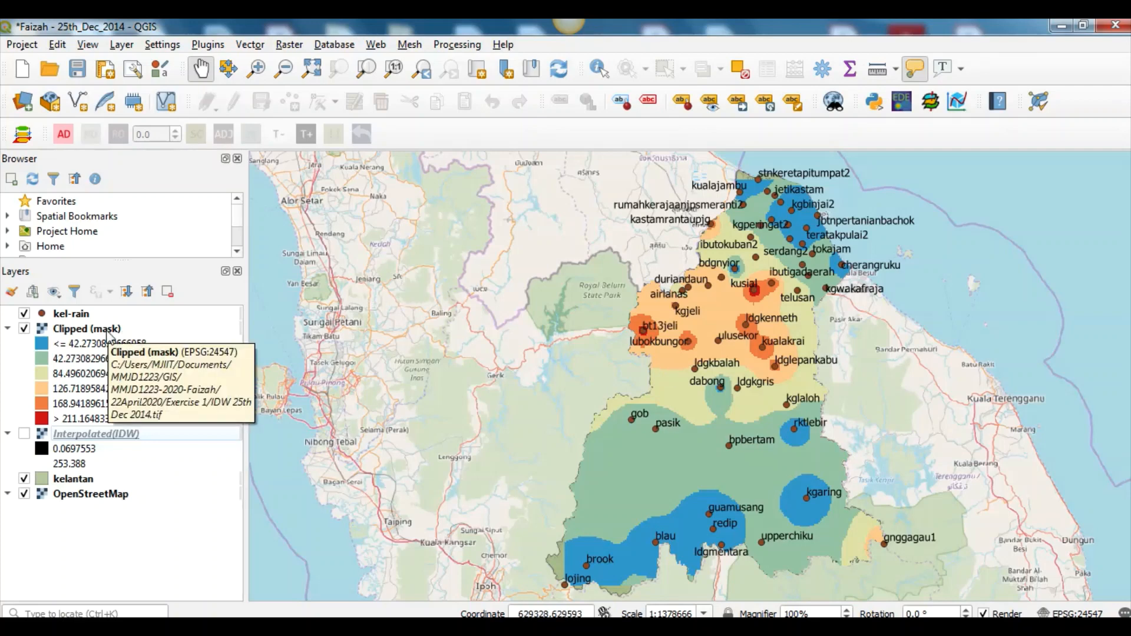
{"action": "right_click", "coordinate": [107, 332]}
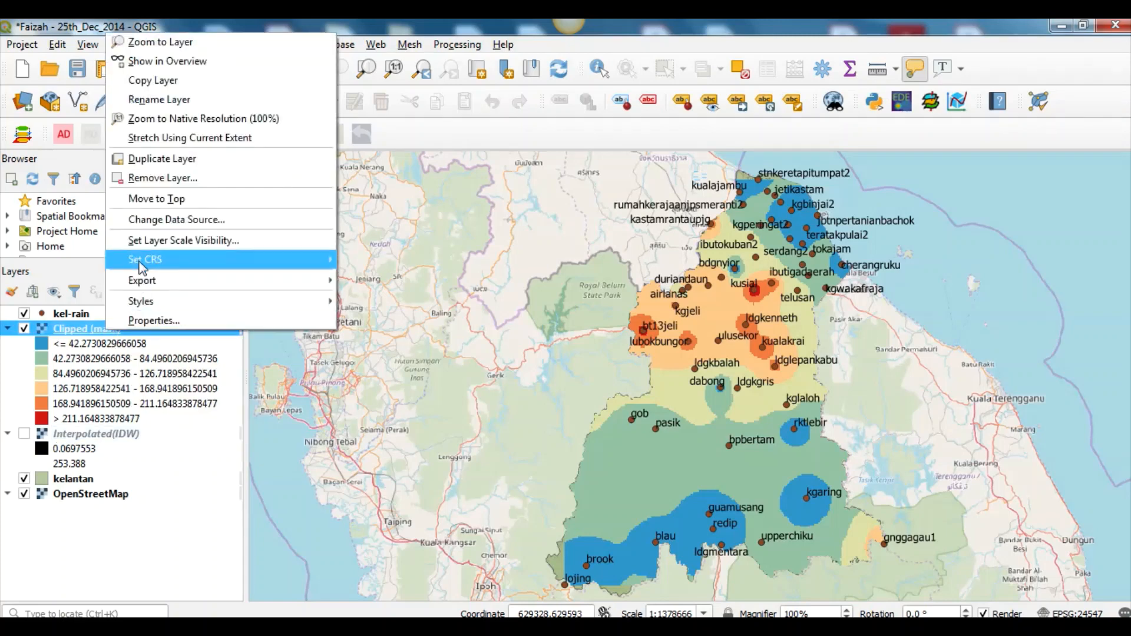
{"action": "left_click", "coordinate": [176, 101]}
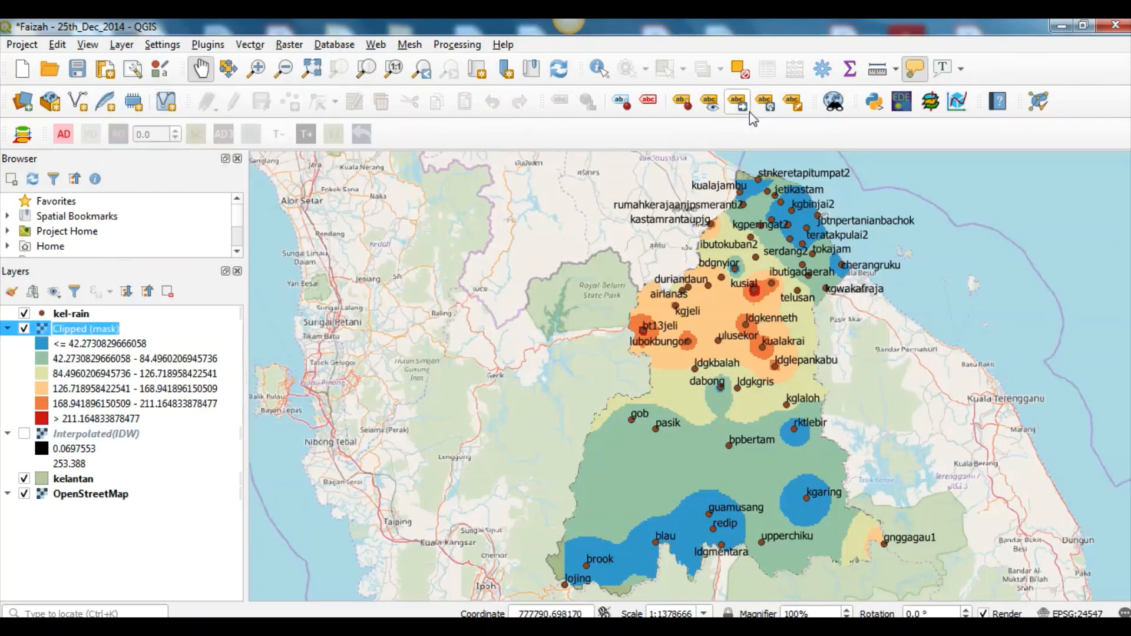
{"action": "type", "text": "IDW"}
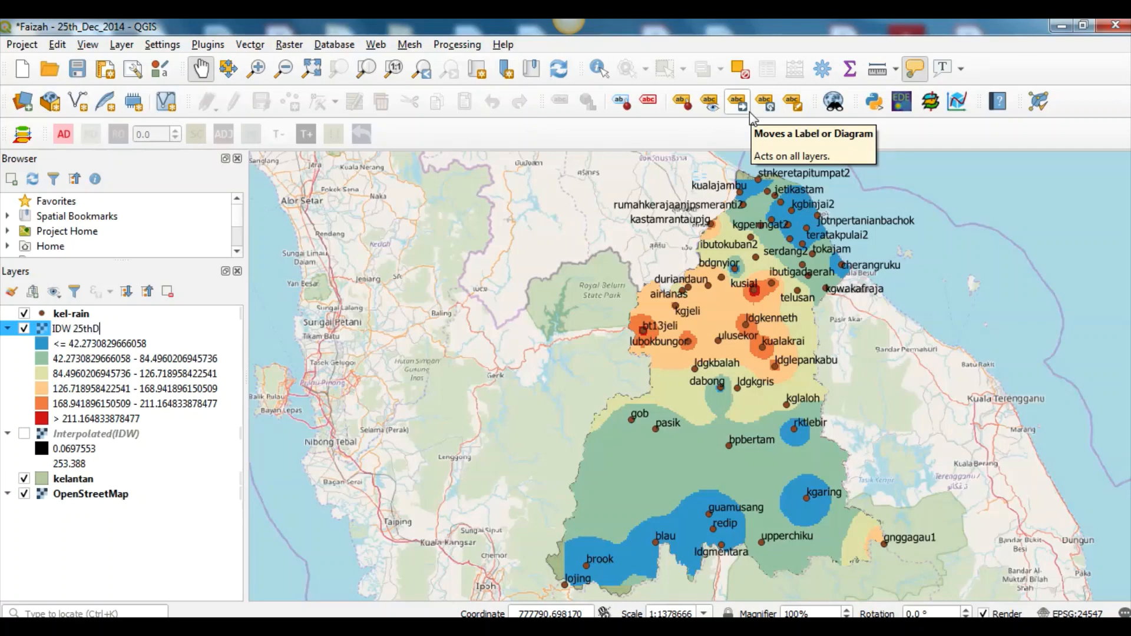
{"action": "type", "text": "25th"}
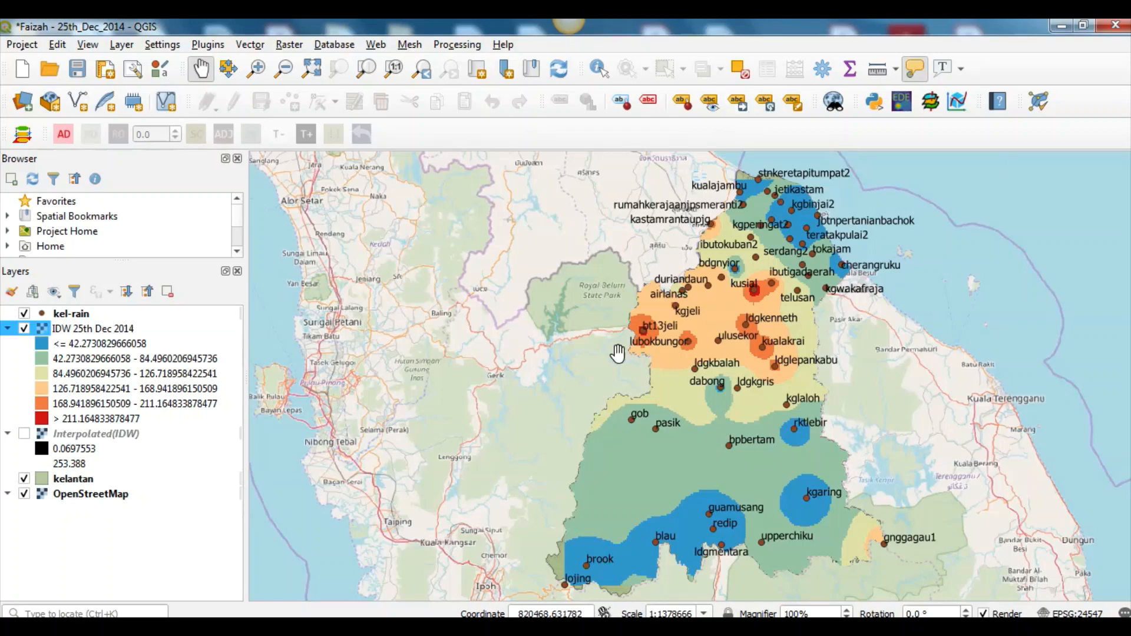
{"action": "left_click", "coordinate": [228, 348]}
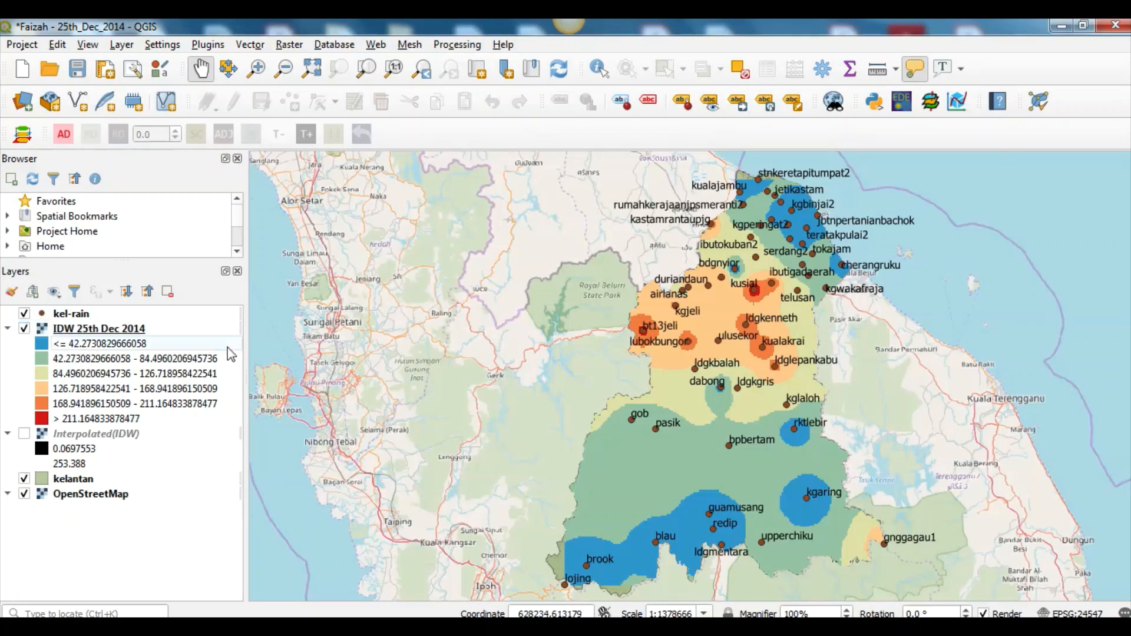
- Save the project over its existing QGZ file in the Exercise 1 folder
{"action": "left_click", "coordinate": [26, 44]}
{"action": "left_click", "coordinate": [28, 202]}
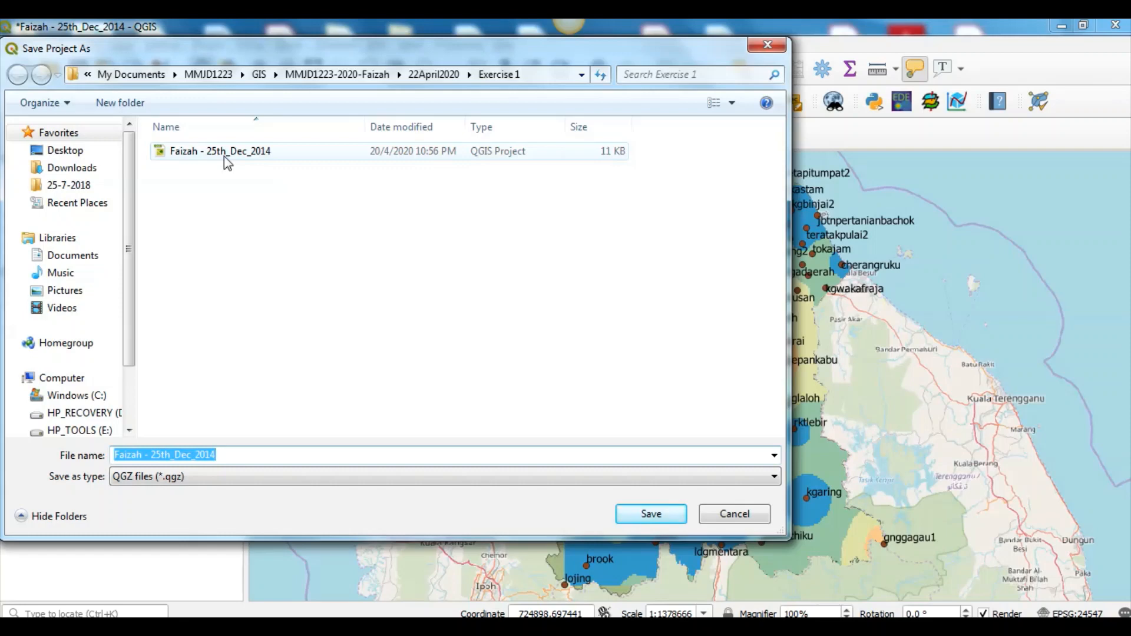
{"action": "left_click", "coordinate": [660, 516]}
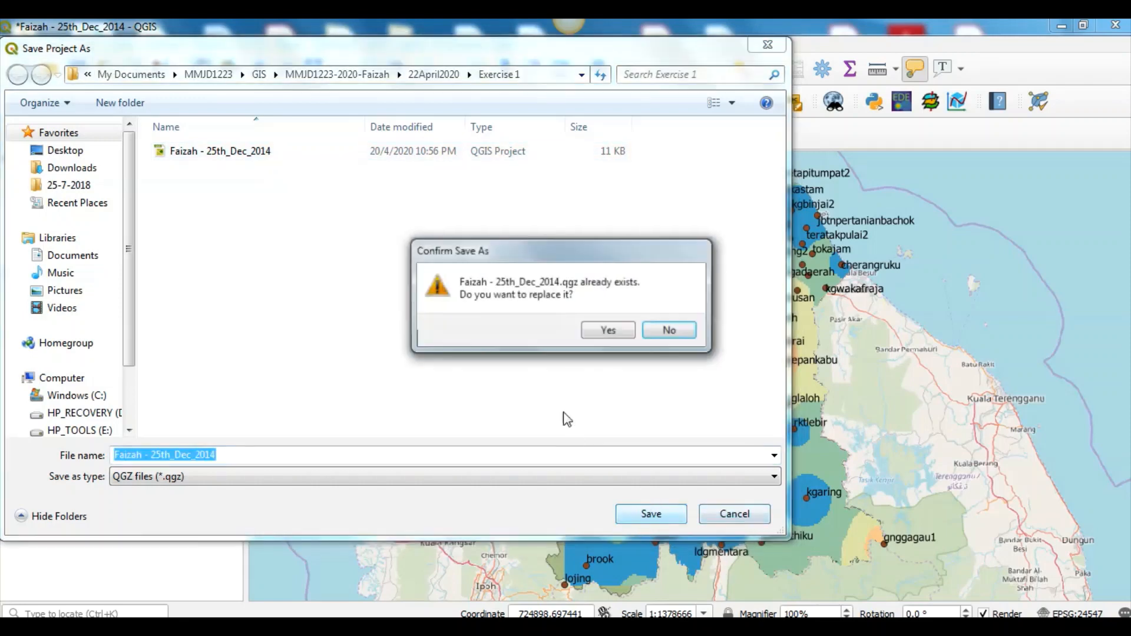
{"action": "left_click", "coordinate": [606, 331]}
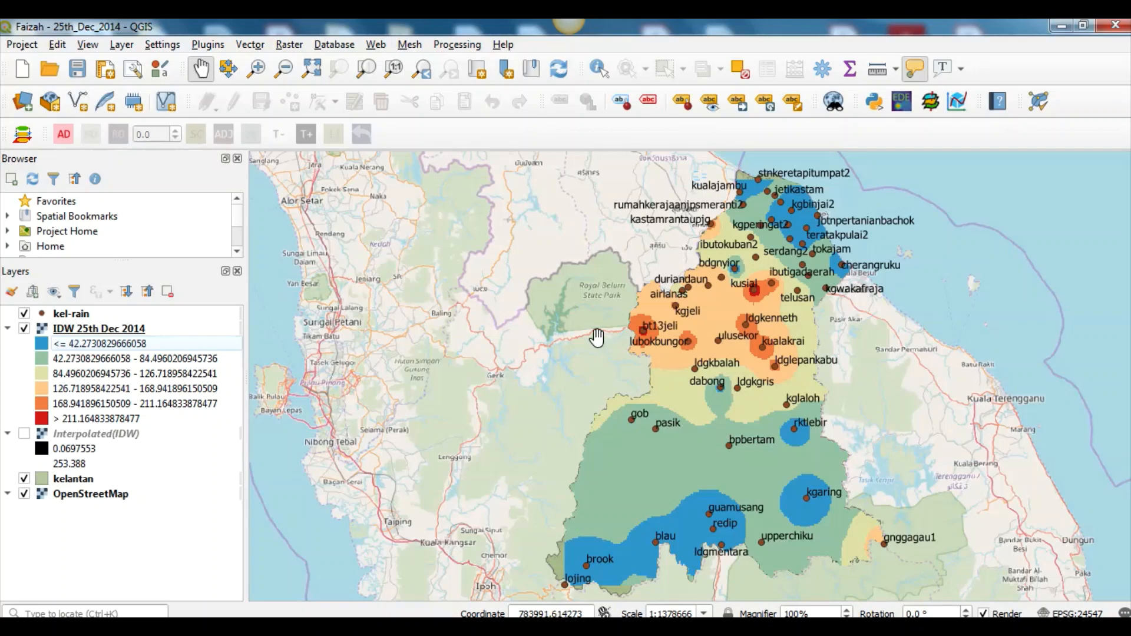
- Hide the OpenStreetMap layer, create a new print layout titled Ex-1 and maximise its window
{"action": "left_click", "coordinate": [24, 495]}
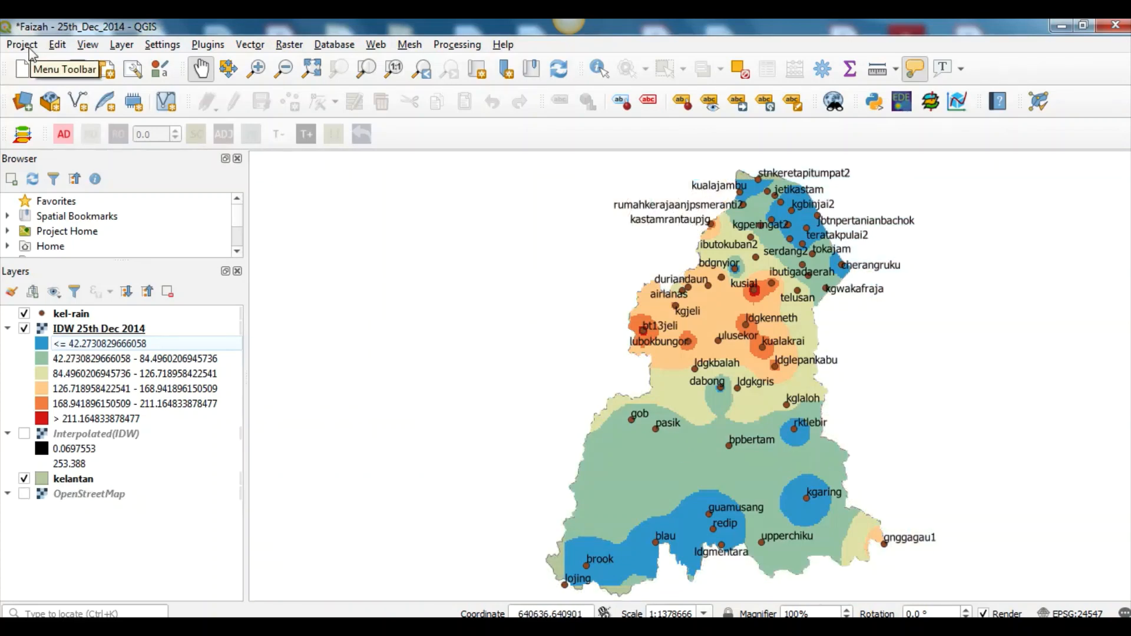
{"action": "left_click", "coordinate": [34, 47]}
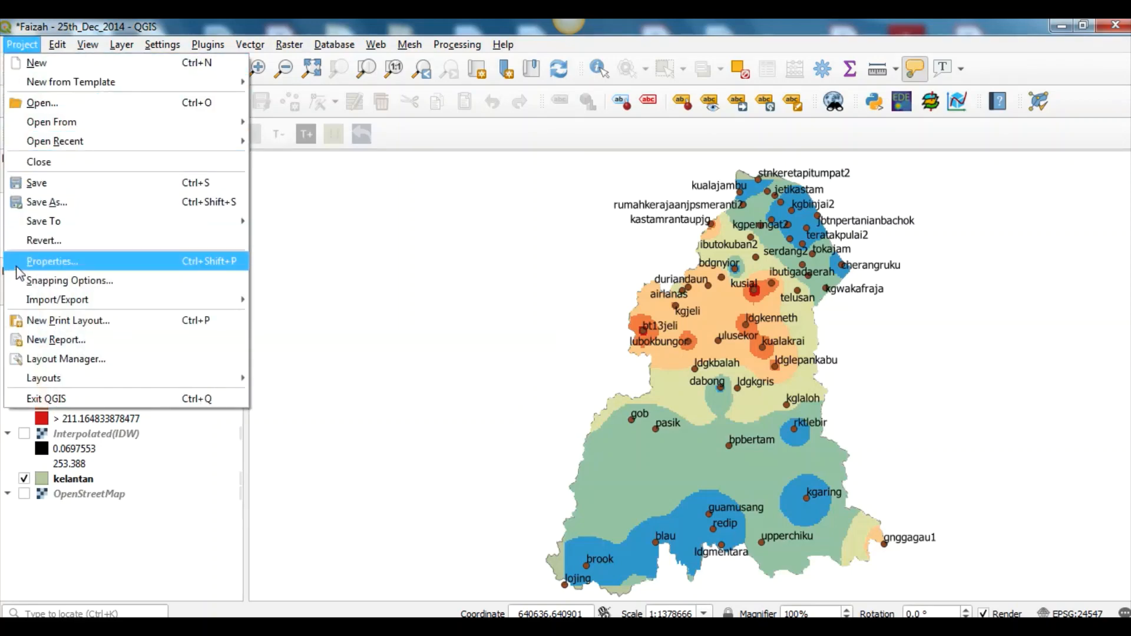
{"action": "left_click", "coordinate": [40, 320]}
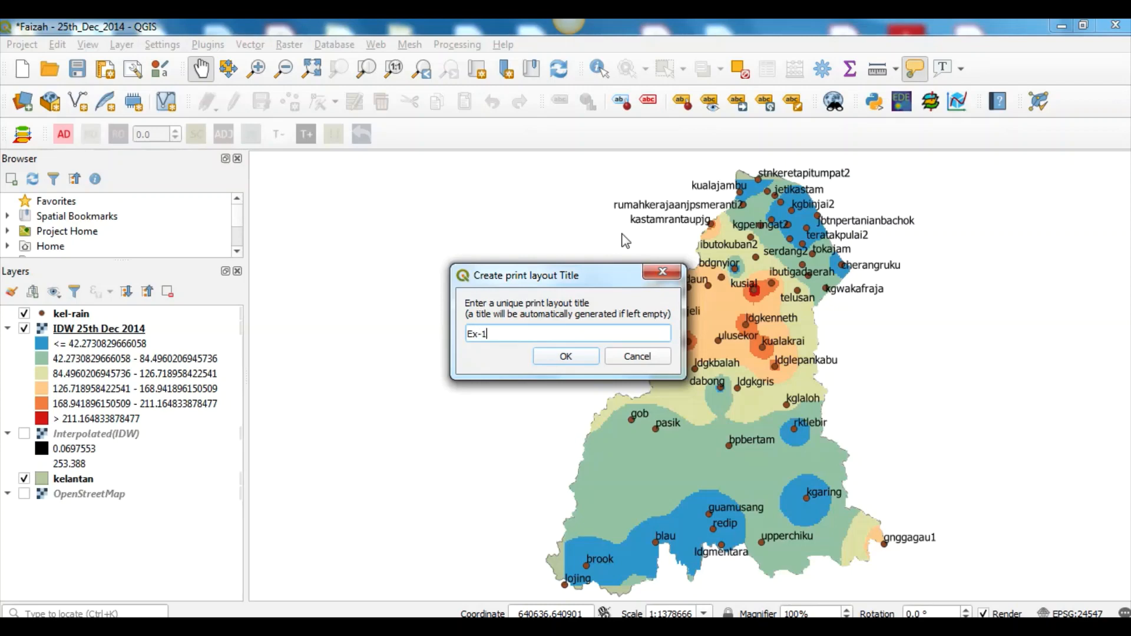
{"action": "left_click", "coordinate": [566, 356]}
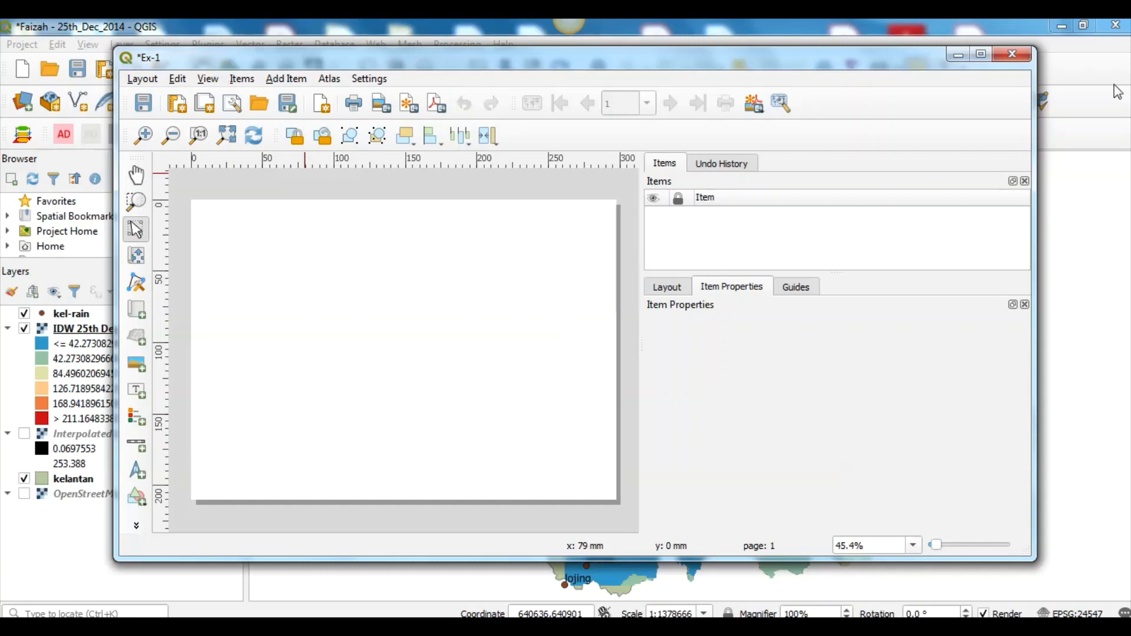
{"action": "left_click", "coordinate": [980, 54]}
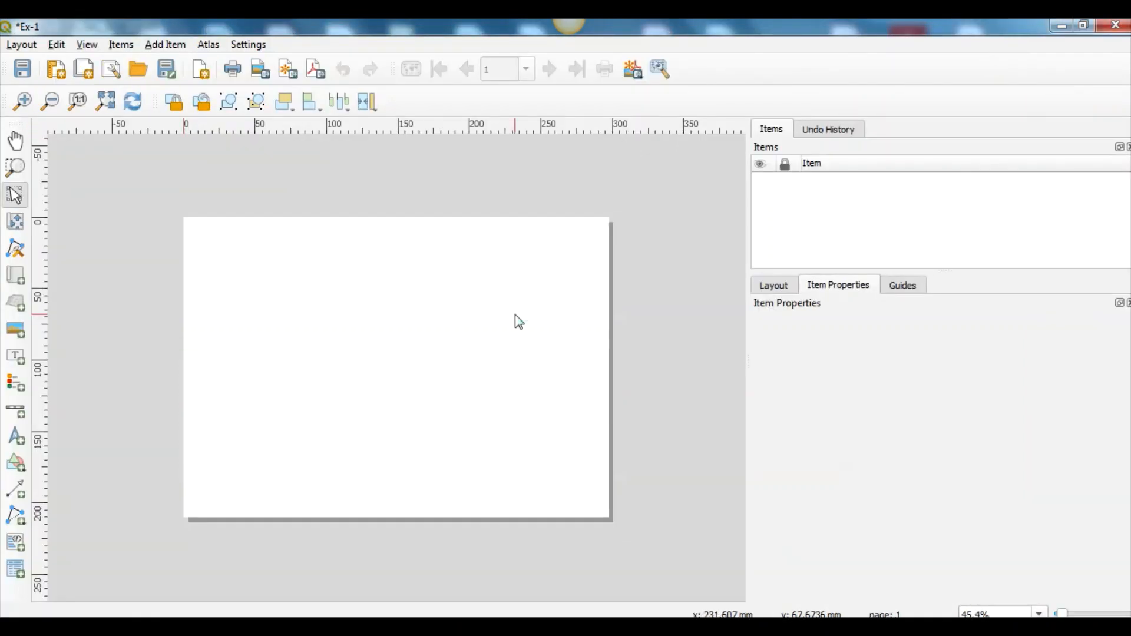
- Add a map filling most of the page, starting about 24 mm across and 14 mm down, and adjust its frame position
{"action": "left_click", "coordinate": [181, 47]}
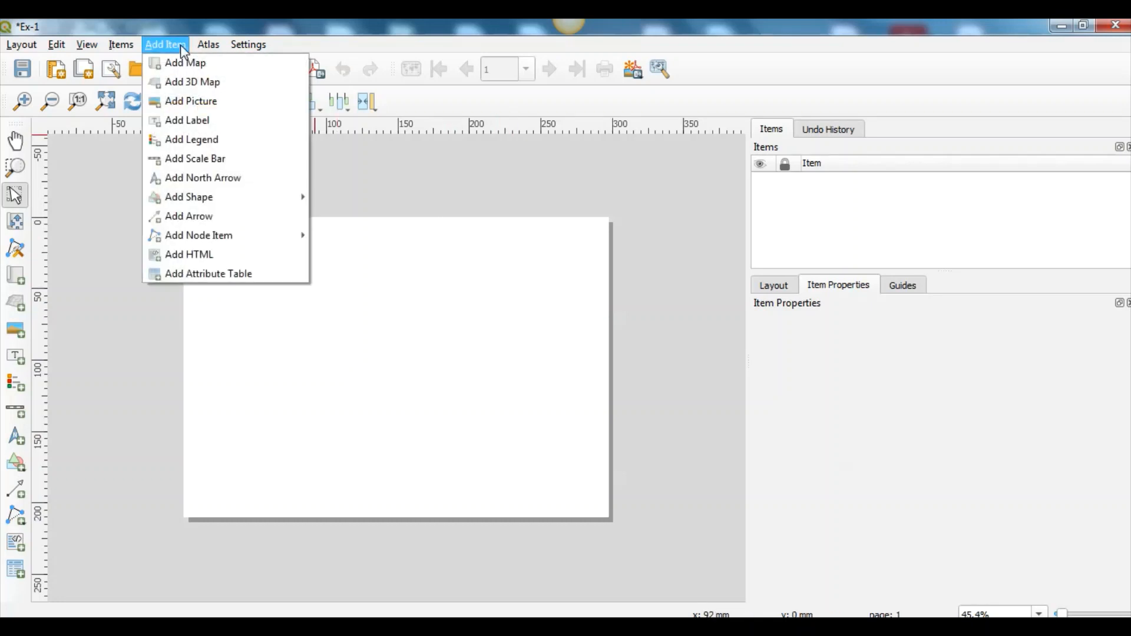
{"action": "left_click", "coordinate": [202, 62]}
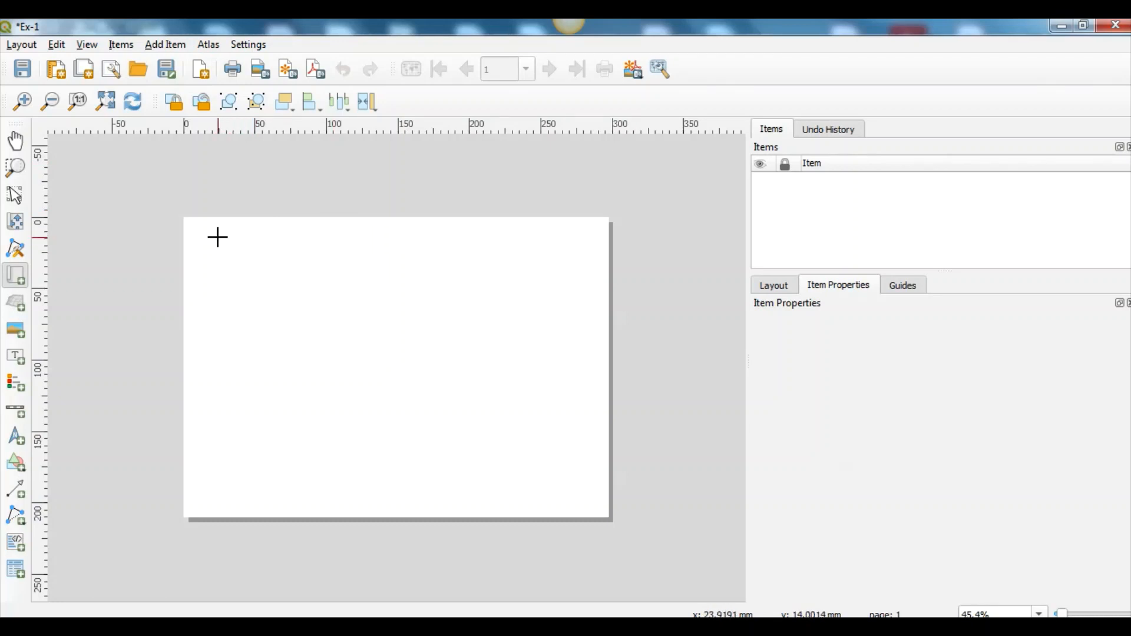
{"action": "mouse_move", "coordinate": [217, 237]}
{"action": "left_mouse_down"}
{"action": "mouse_move", "coordinate": [275, 305]}
{"action": "mouse_move", "coordinate": [592, 494]}
{"action": "left_mouse_up"}
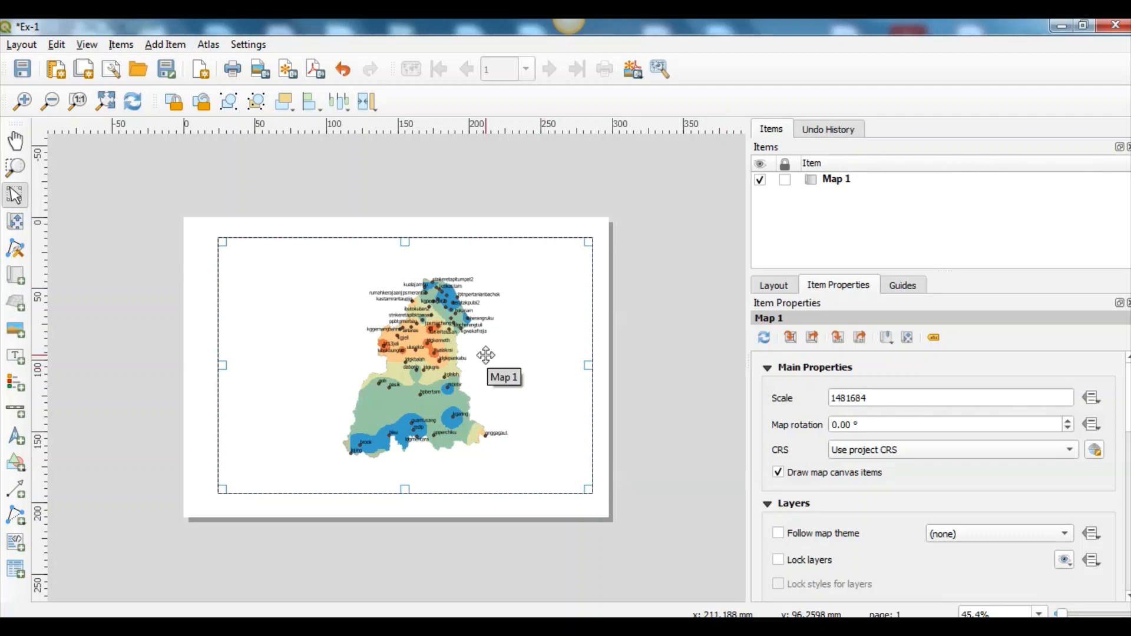
{"action": "scroll", "coordinate": [487, 356], "scroll_direction": "up", "scroll_amount": 1}
{"action": "scroll", "coordinate": [485, 363], "scroll_direction": "down", "scroll_amount": 1}
{"action": "left_click", "coordinate": [1070, 613]}
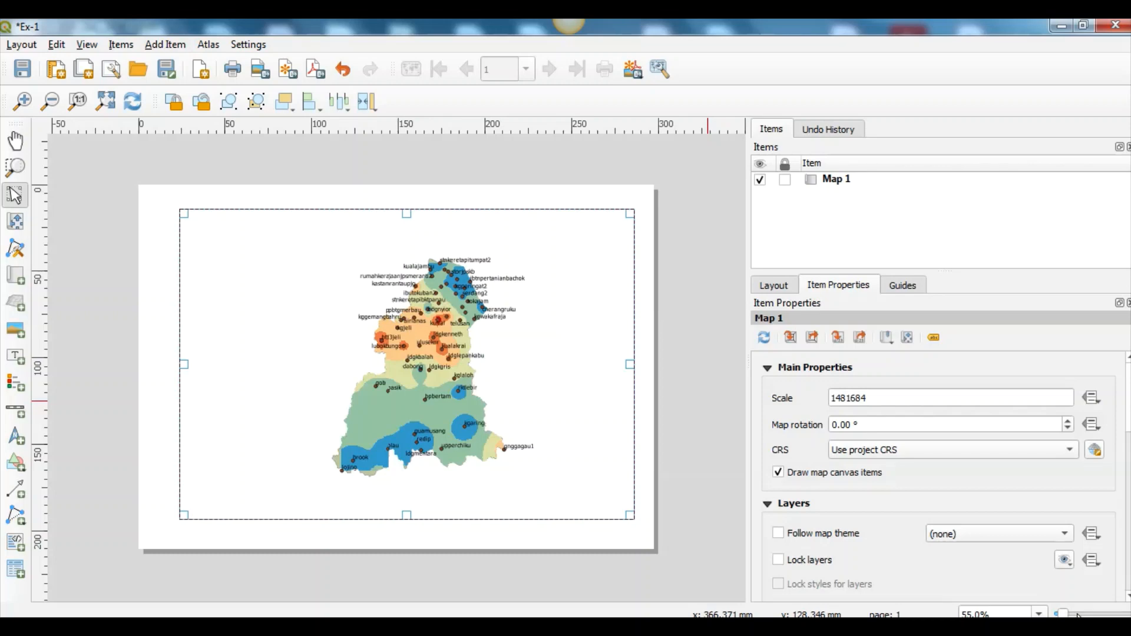
{"action": "left_click", "coordinate": [1071, 614]}
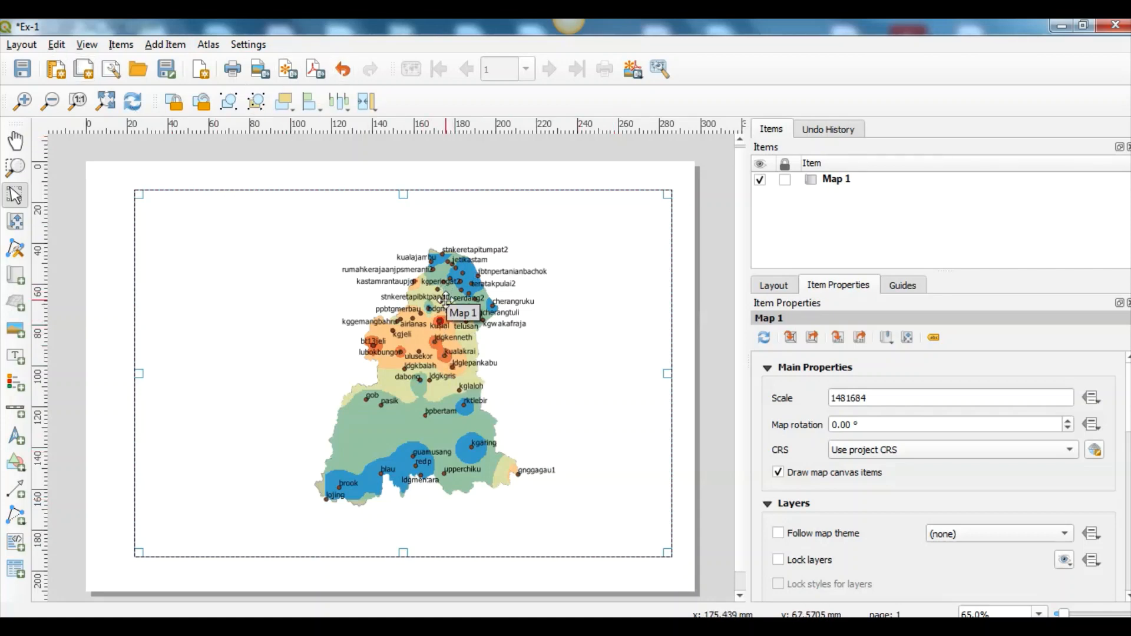
{"action": "left_click_drag", "start_coordinate": [324, 197], "coordinate": [299, 207]}
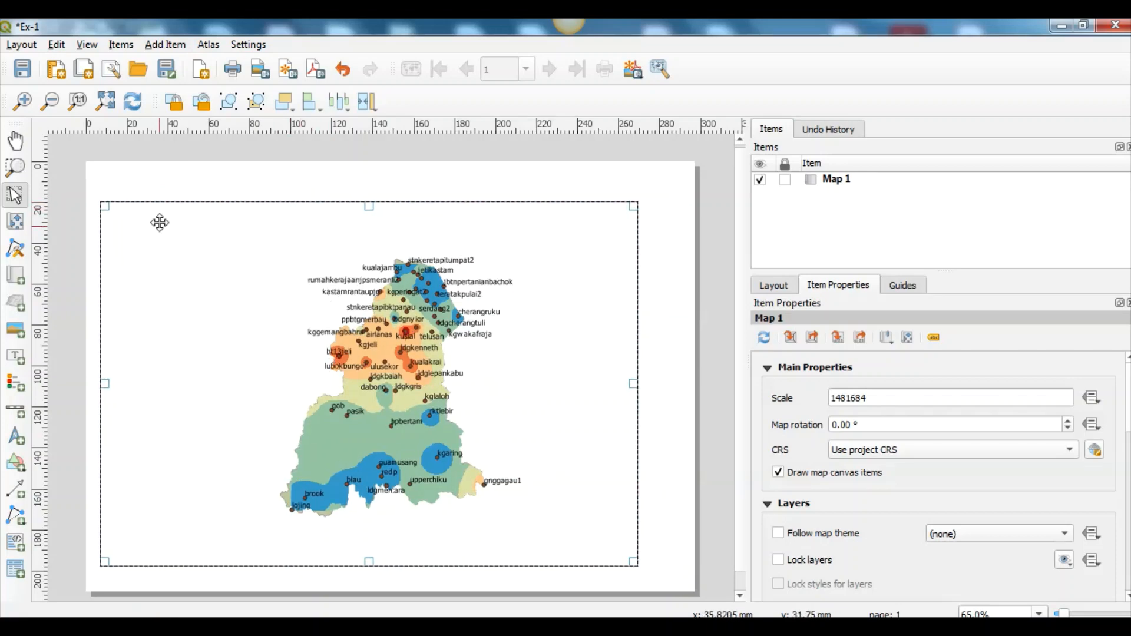
{"action": "left_click_drag", "start_coordinate": [171, 211], "coordinate": [209, 199]}
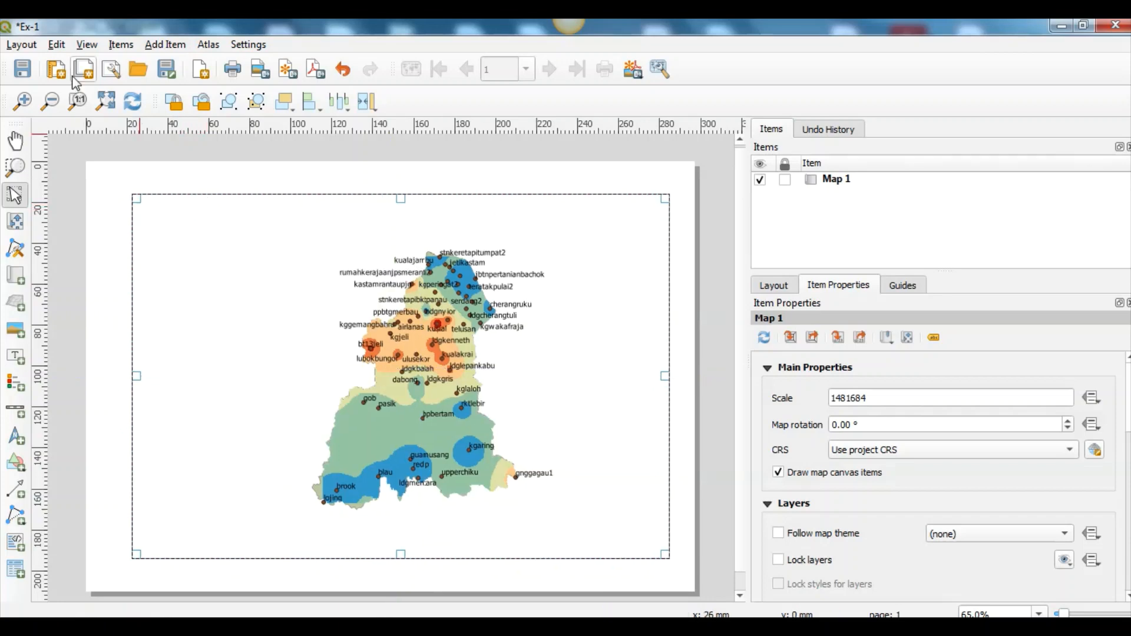
- Move the map content within its frame about 28 mm right and slightly up, and return to the Select/Move Item tool
{"action": "left_click", "coordinate": [59, 46]}
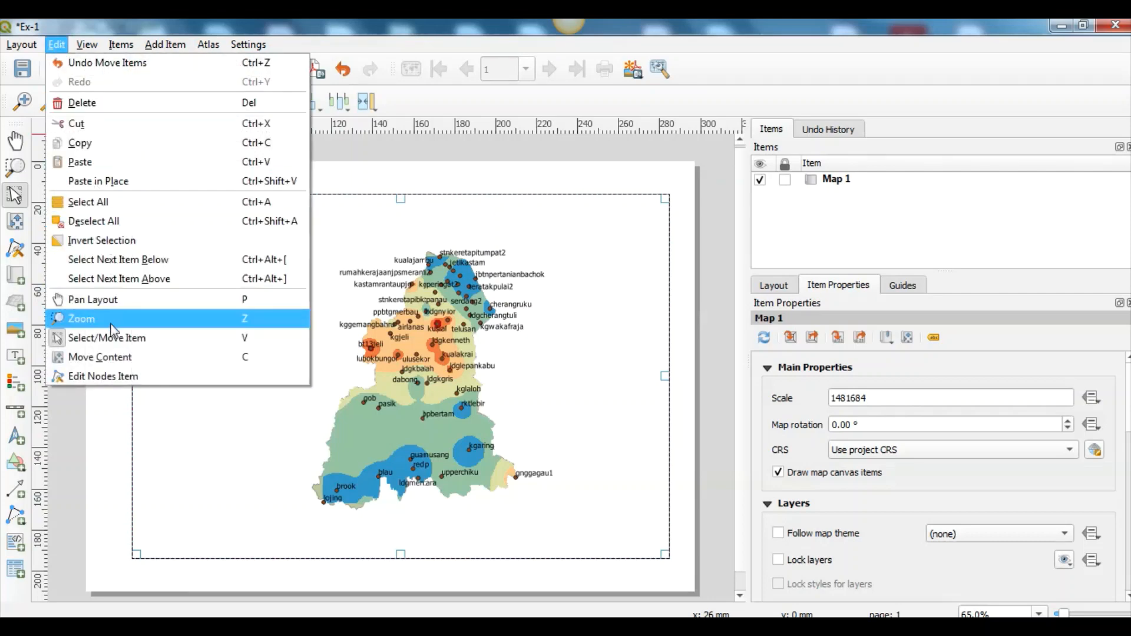
{"action": "left_click", "coordinate": [115, 357]}
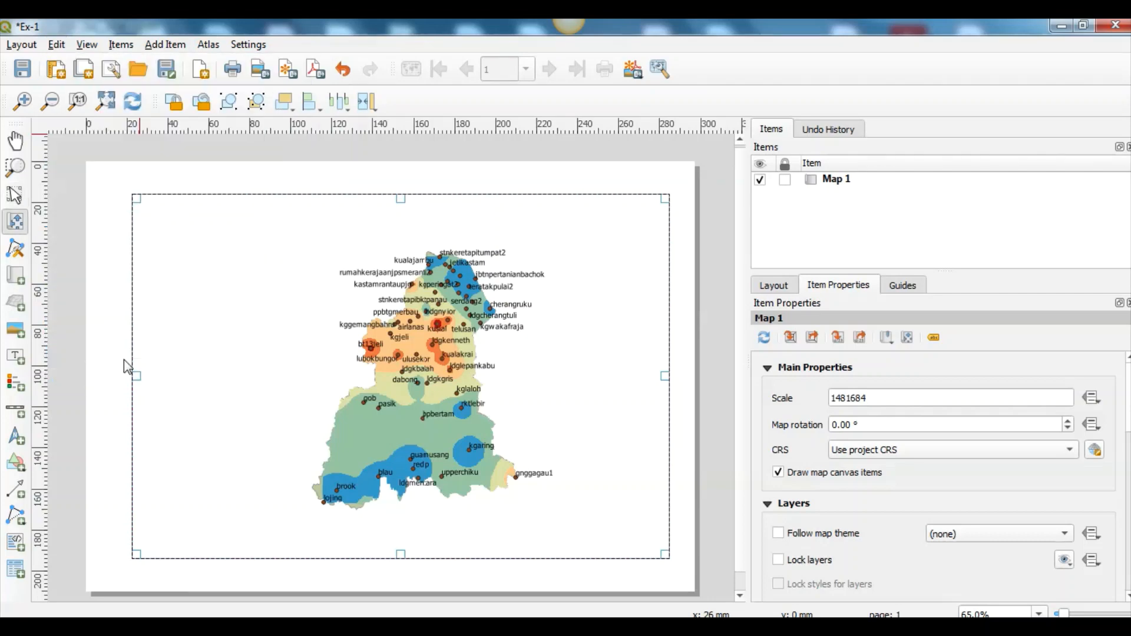
{"action": "left_click_drag", "start_coordinate": [378, 391], "coordinate": [433, 376]}
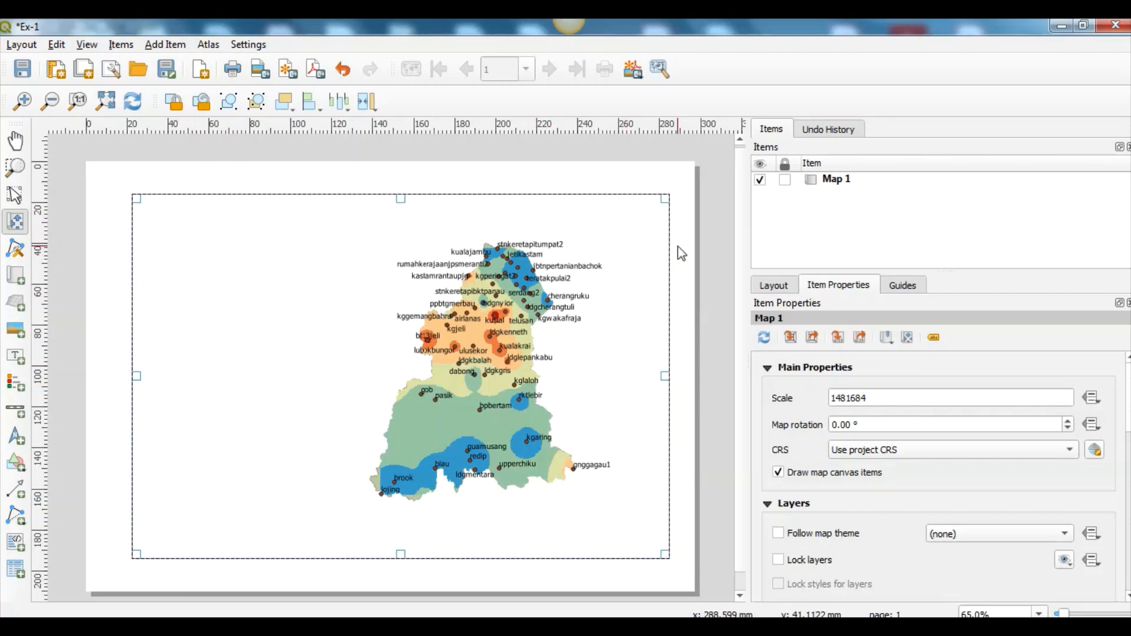
{"action": "left_click", "coordinate": [87, 45]}
{"action": "mouse_move", "coordinate": [56, 45]}
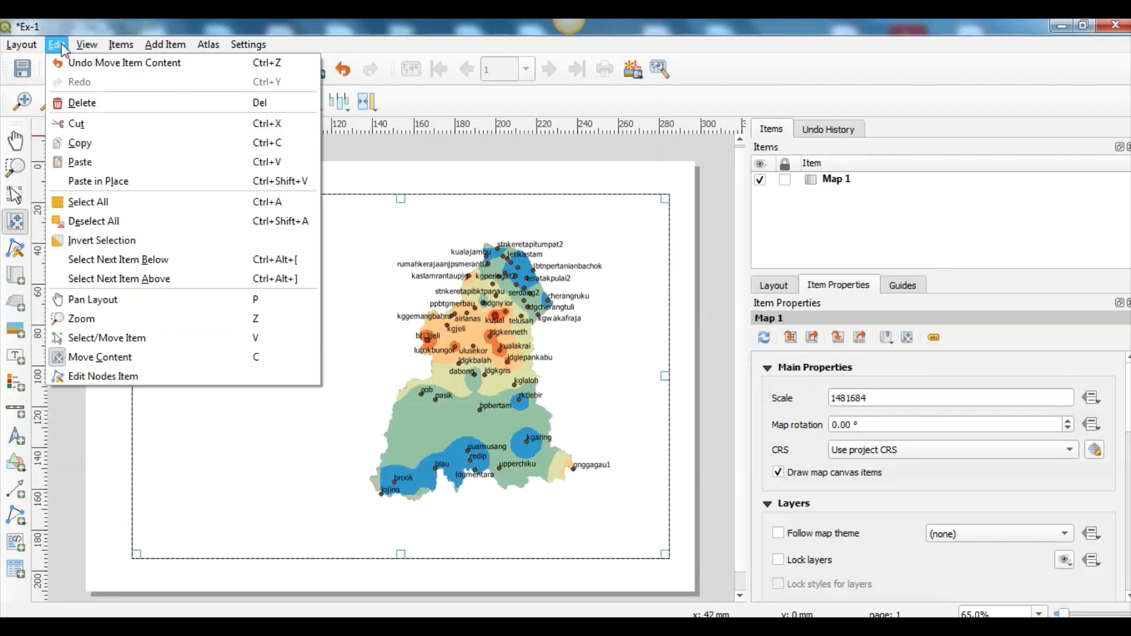
{"action": "left_click", "coordinate": [84, 339]}
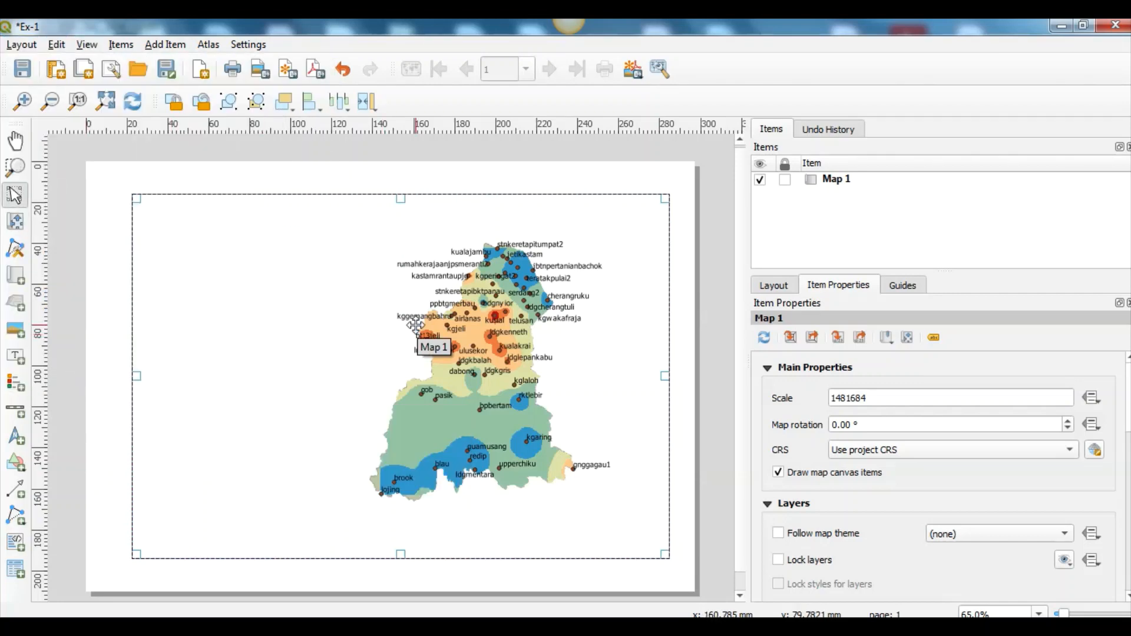
- Add a legend in the blank area west of Kelantan, starting about 34 mm across and 26 mm down the page
{"action": "left_click", "coordinate": [149, 47]}
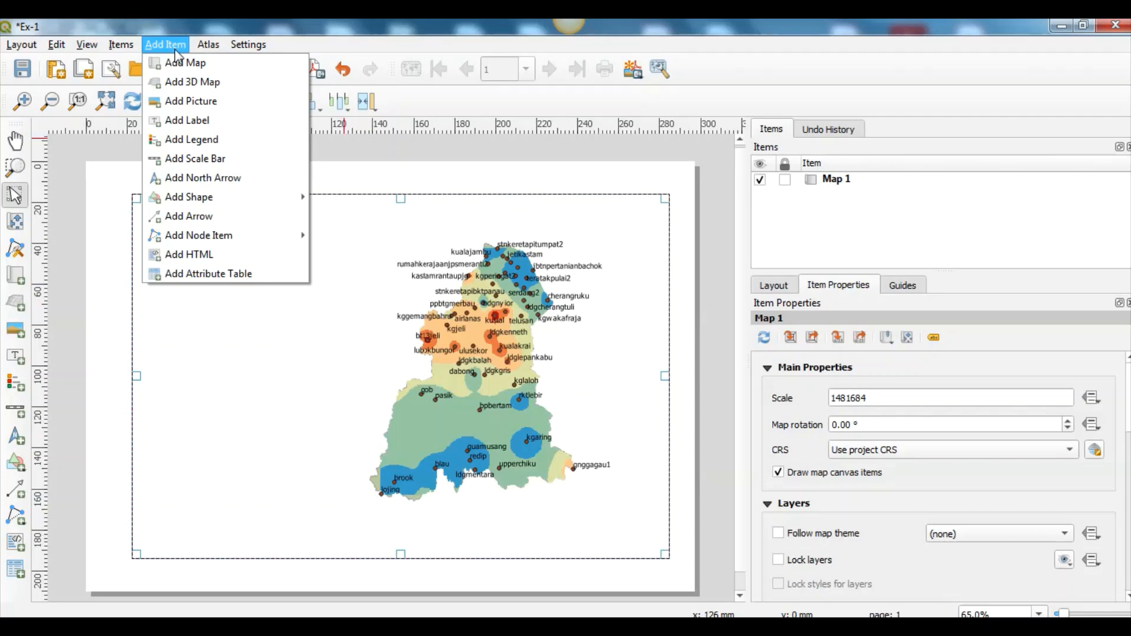
{"action": "left_click", "coordinate": [189, 144]}
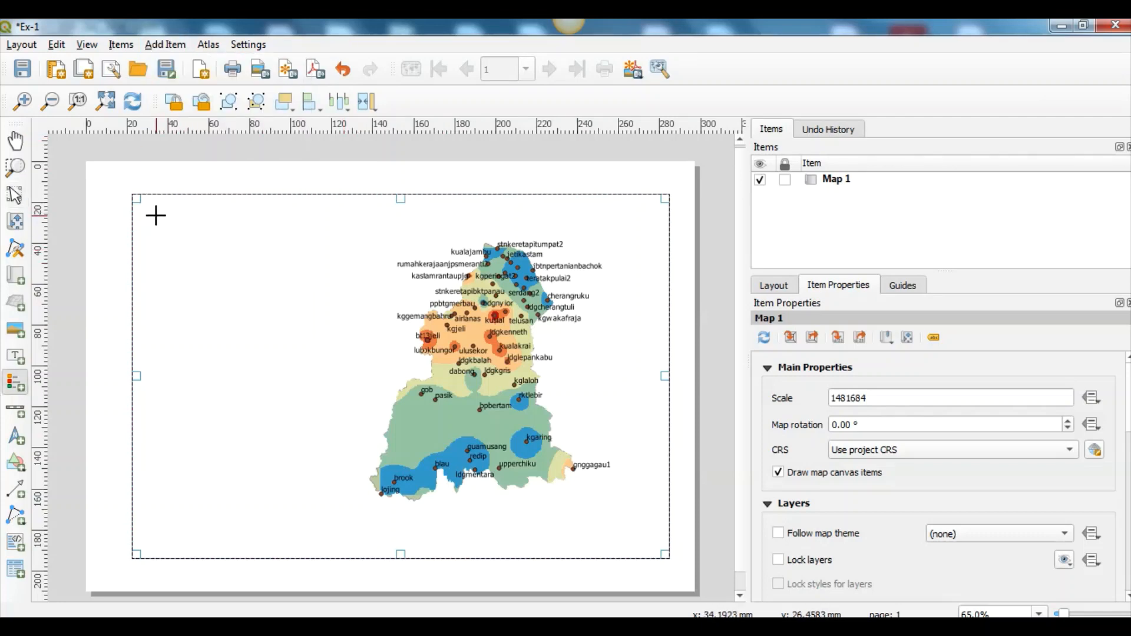
{"action": "left_click_drag", "start_coordinate": [156, 215], "coordinate": [304, 392]}
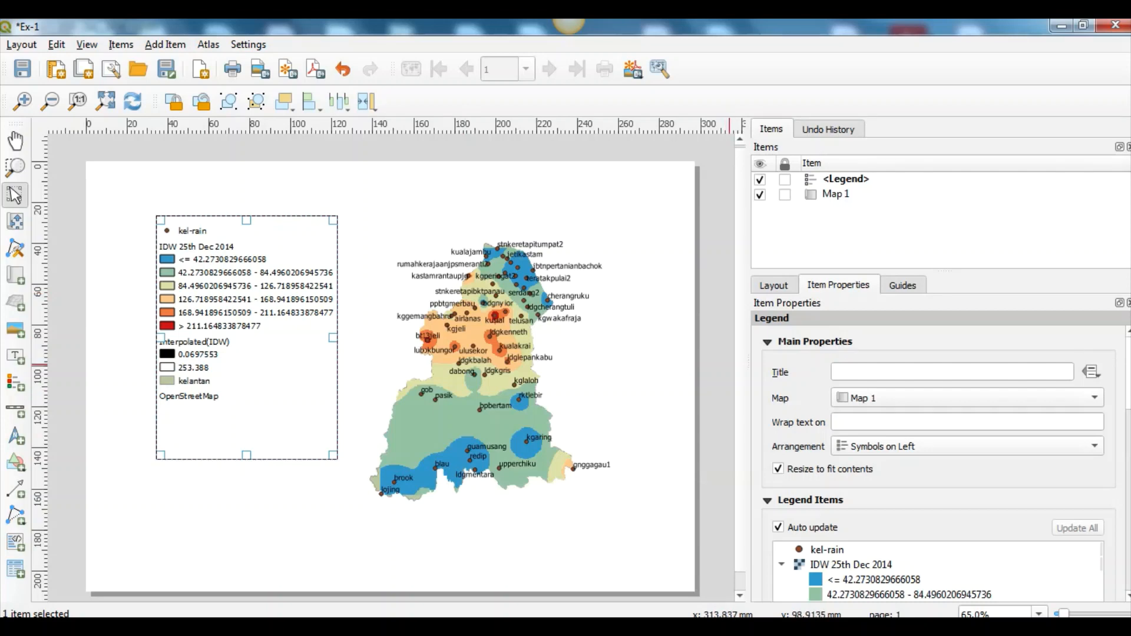
{"action": "scroll", "coordinate": [940, 466], "scroll_direction": "down", "scroll_amount": 2}
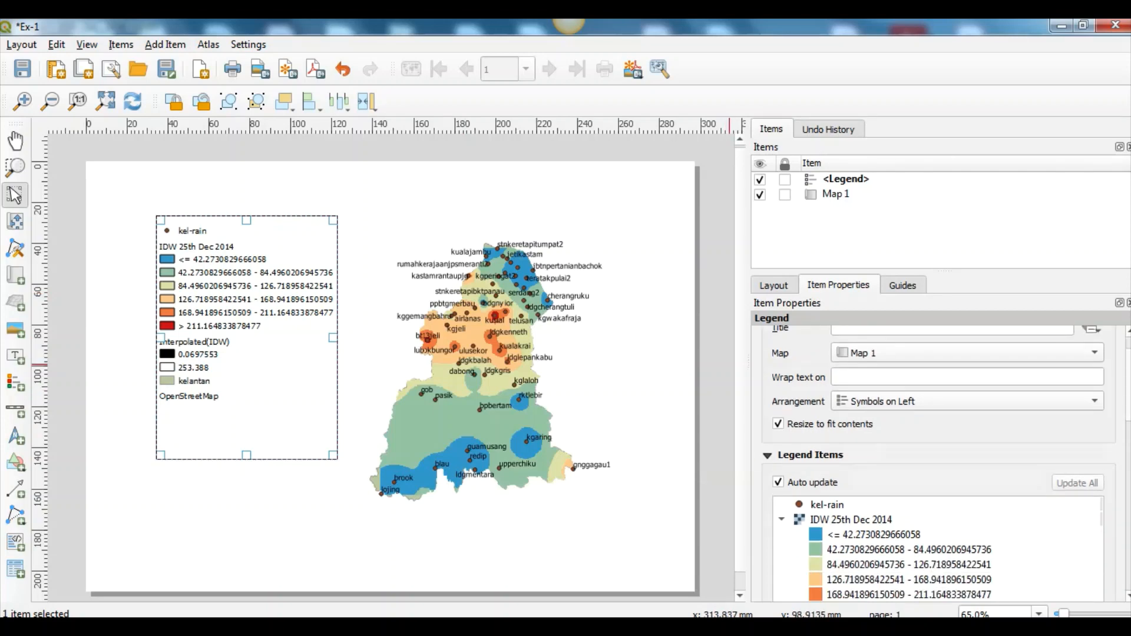
- Turn off the legend's auto update and remove the Interpolated(IDW) entry from its items
{"action": "scroll", "coordinate": [939, 466], "scroll_direction": "down", "scroll_amount": 3}
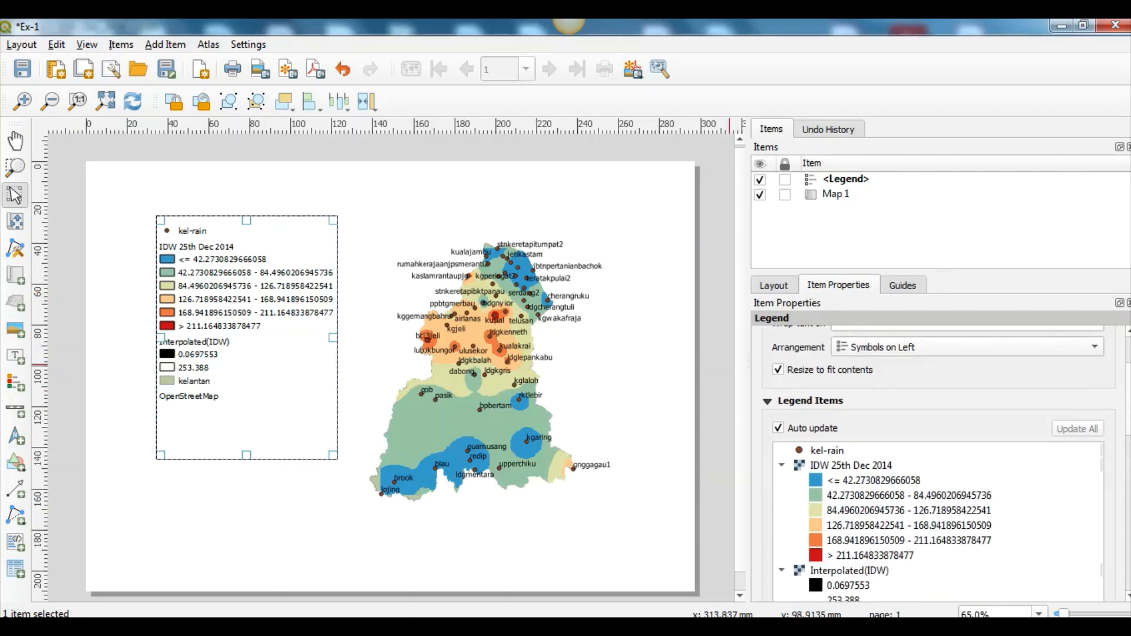
{"action": "scroll", "coordinate": [939, 466], "scroll_direction": "down", "scroll_amount": 3}
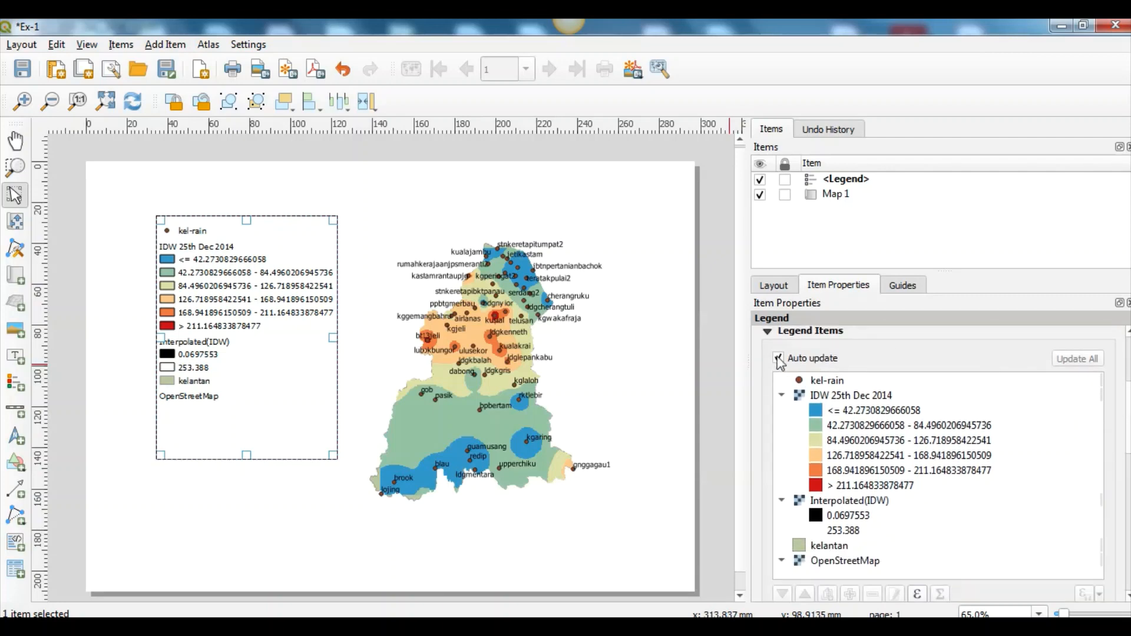
{"action": "left_click", "coordinate": [778, 358]}
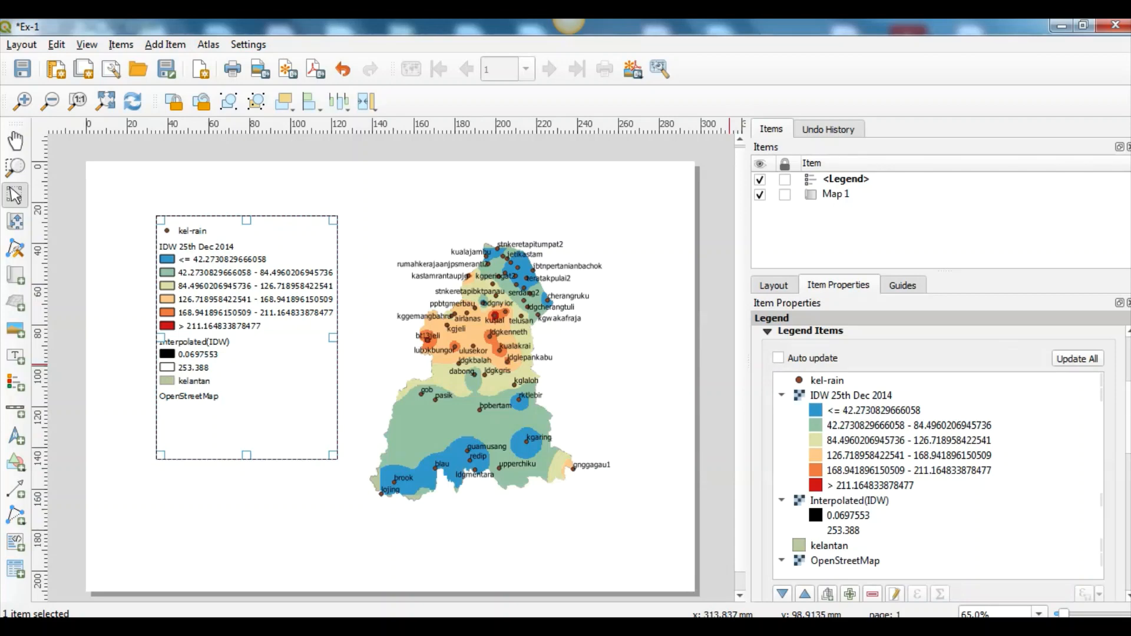
{"action": "scroll", "coordinate": [895, 411], "scroll_direction": "down", "scroll_amount": 3}
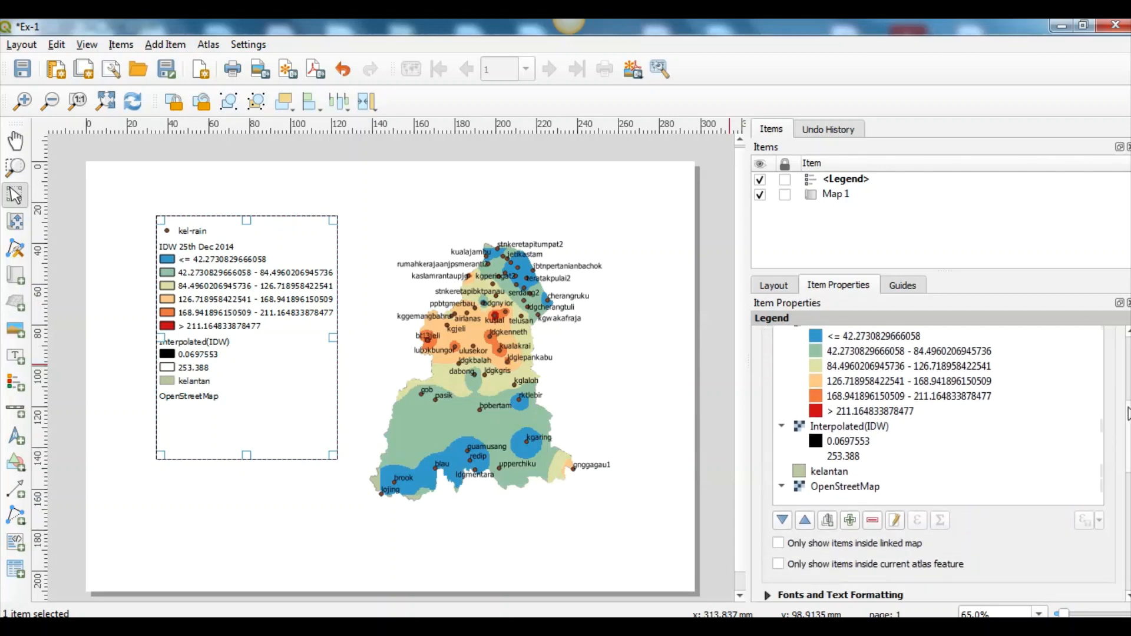
{"action": "left_click", "coordinate": [861, 424]}
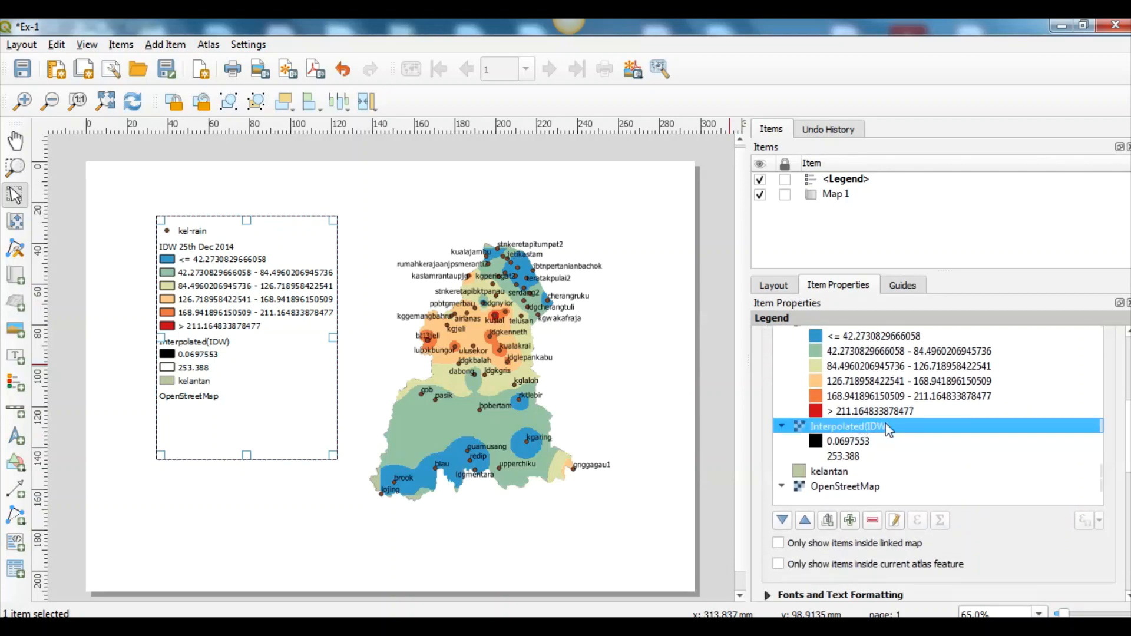
{"action": "left_click", "coordinate": [873, 520]}
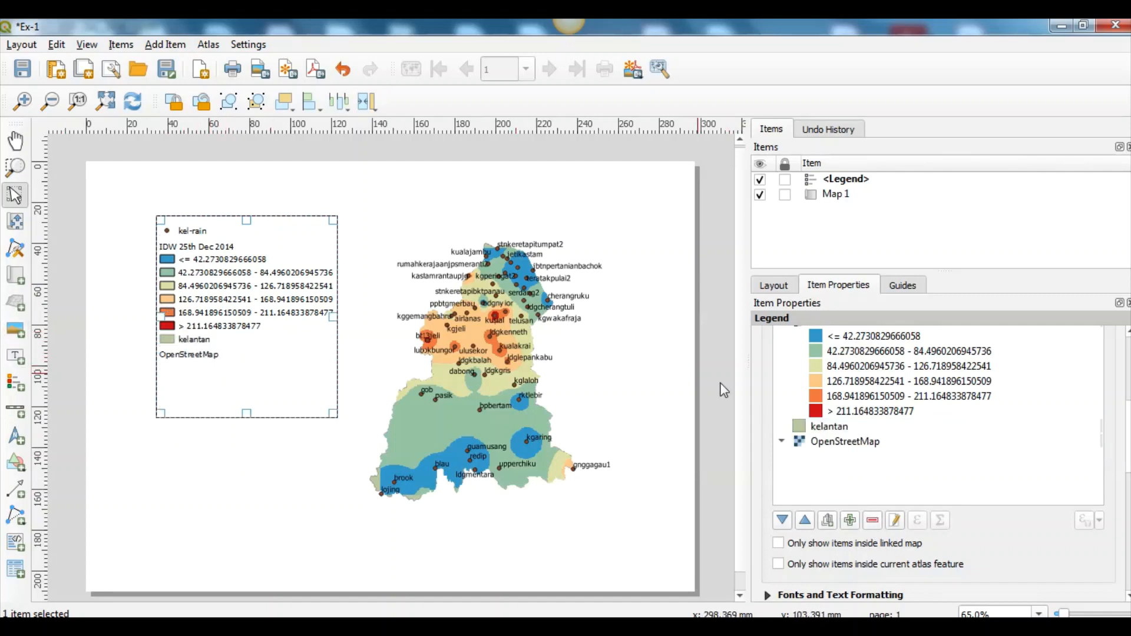
- Remove the OpenStreetMap and kelantan entries from the legend items
{"action": "left_click", "coordinate": [808, 446]}
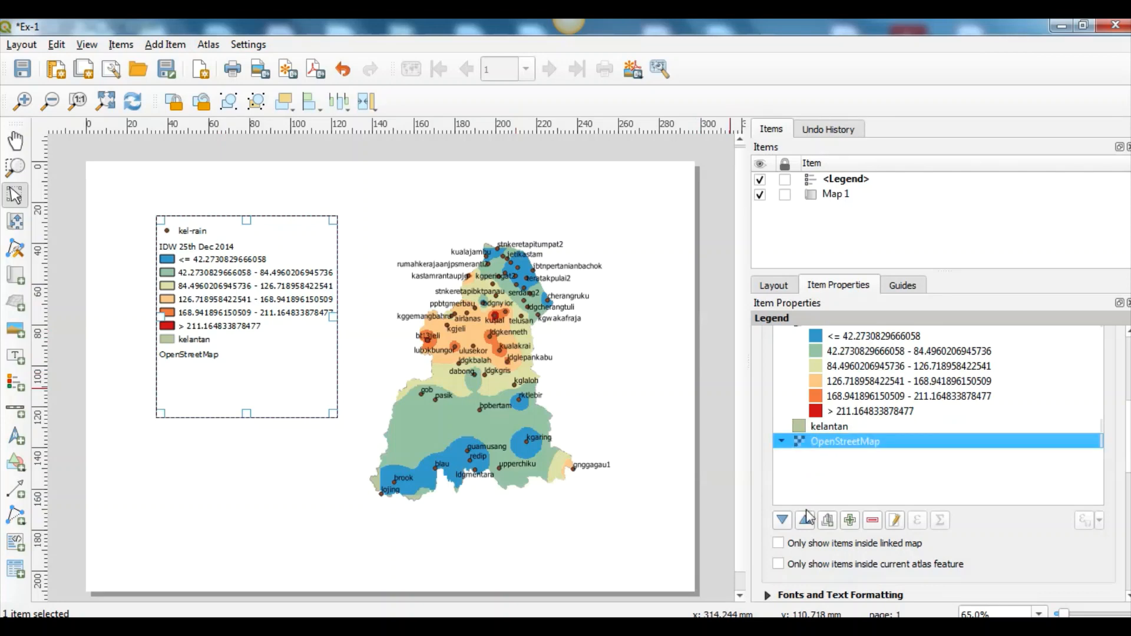
{"action": "left_click", "coordinate": [873, 520]}
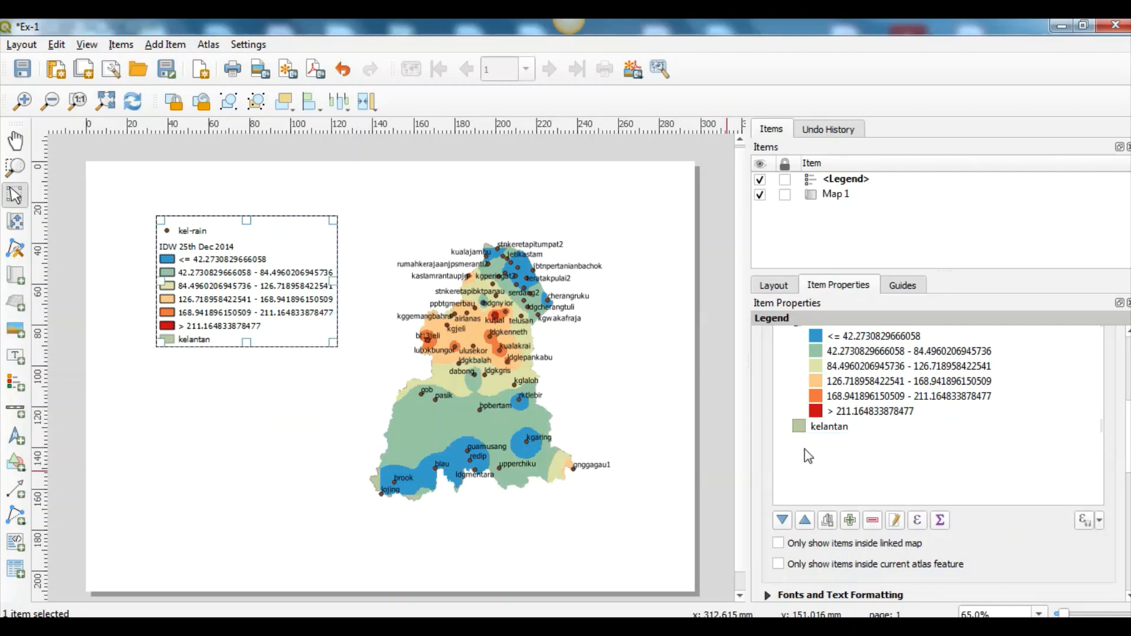
{"action": "left_click", "coordinate": [838, 432]}
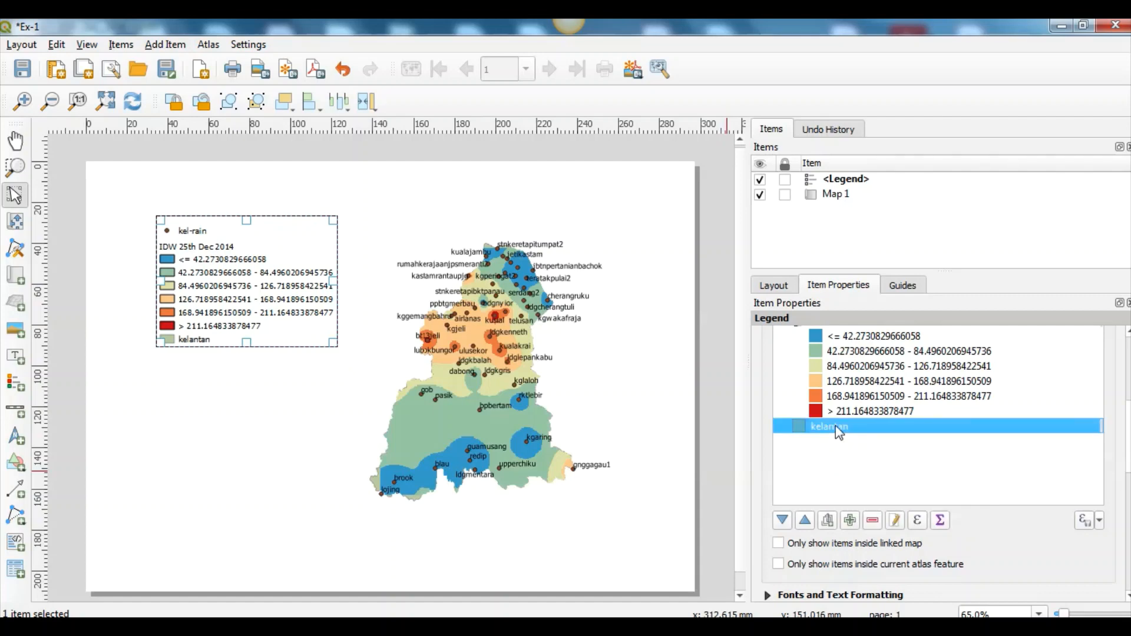
{"action": "left_click", "coordinate": [873, 521]}
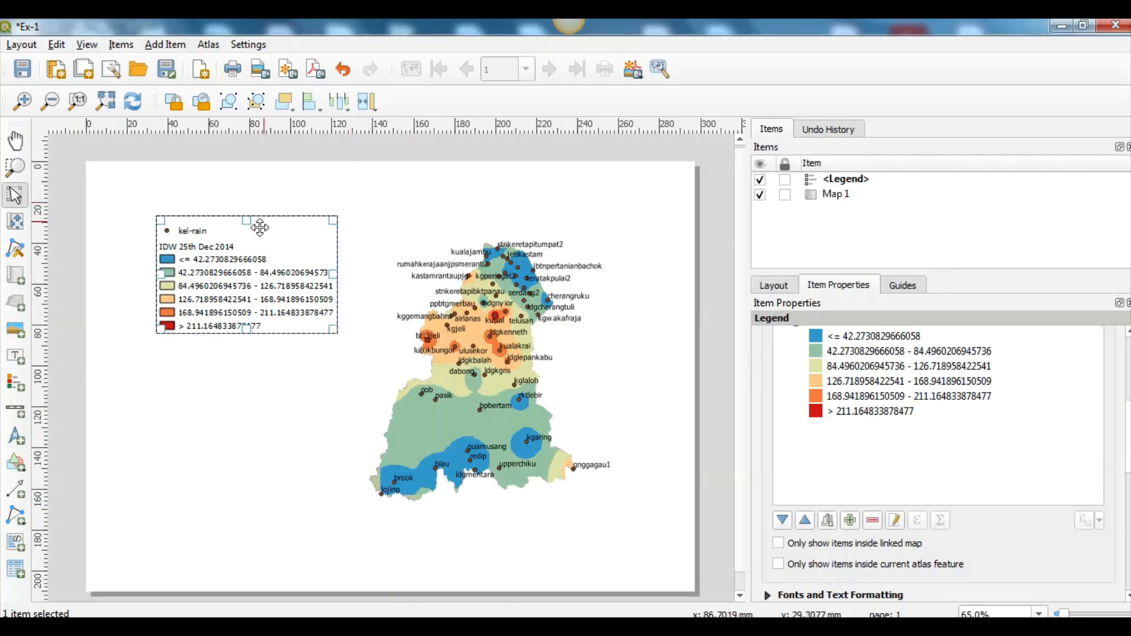
- Move the legend about 9 mm west and 5 mm down the page, into the blank area beside Kelantan
{"action": "left_click_drag", "start_coordinate": [253, 227], "coordinate": [232, 215]}
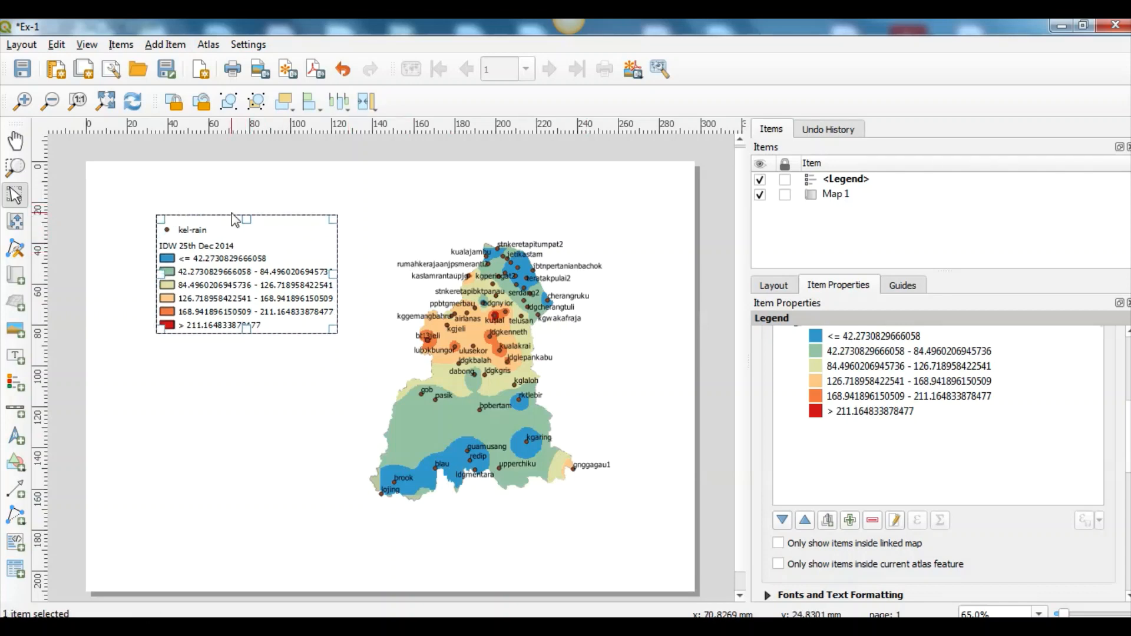
{"action": "left_click", "coordinate": [479, 241]}
{"action": "left_click", "coordinate": [220, 244]}
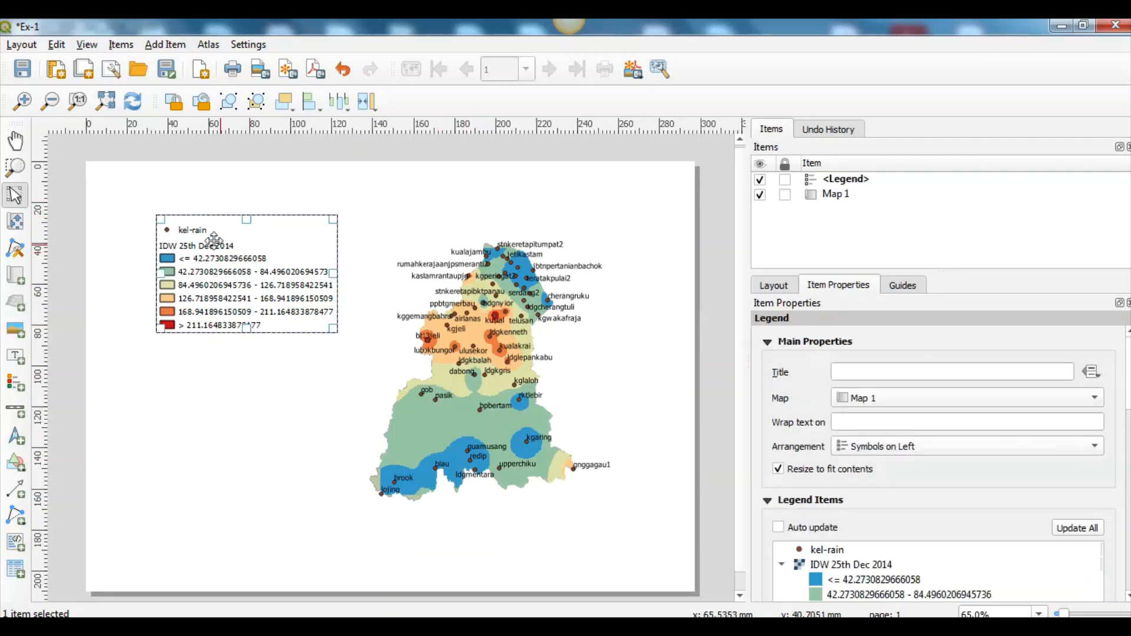
{"action": "left_click_drag", "start_coordinate": [198, 226], "coordinate": [181, 237]}
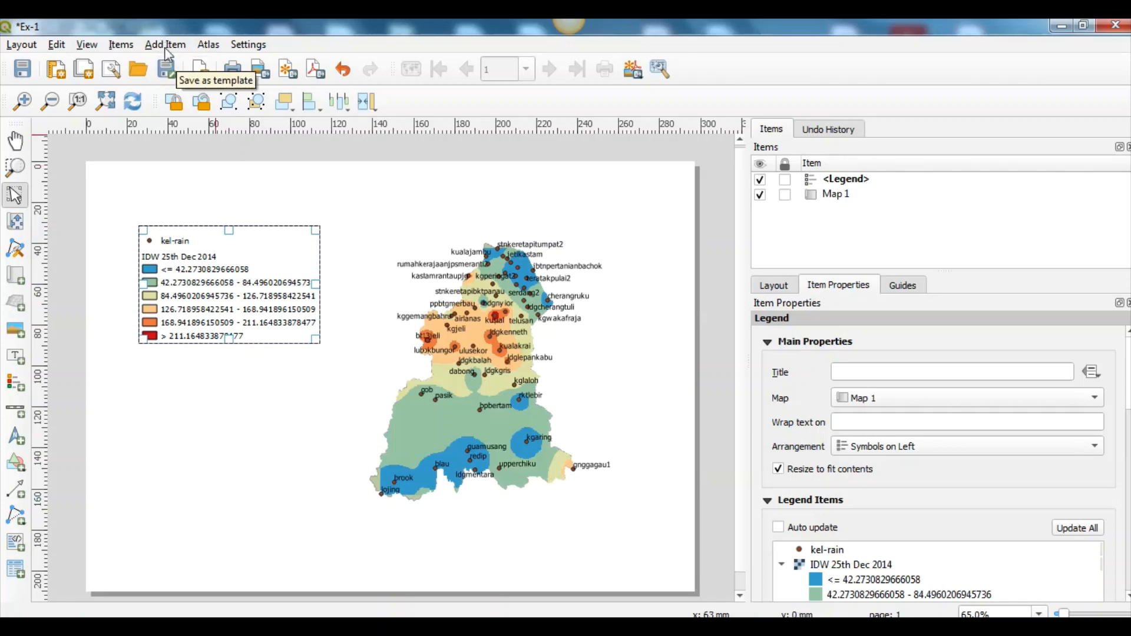
{"action": "left_click", "coordinate": [161, 44]}
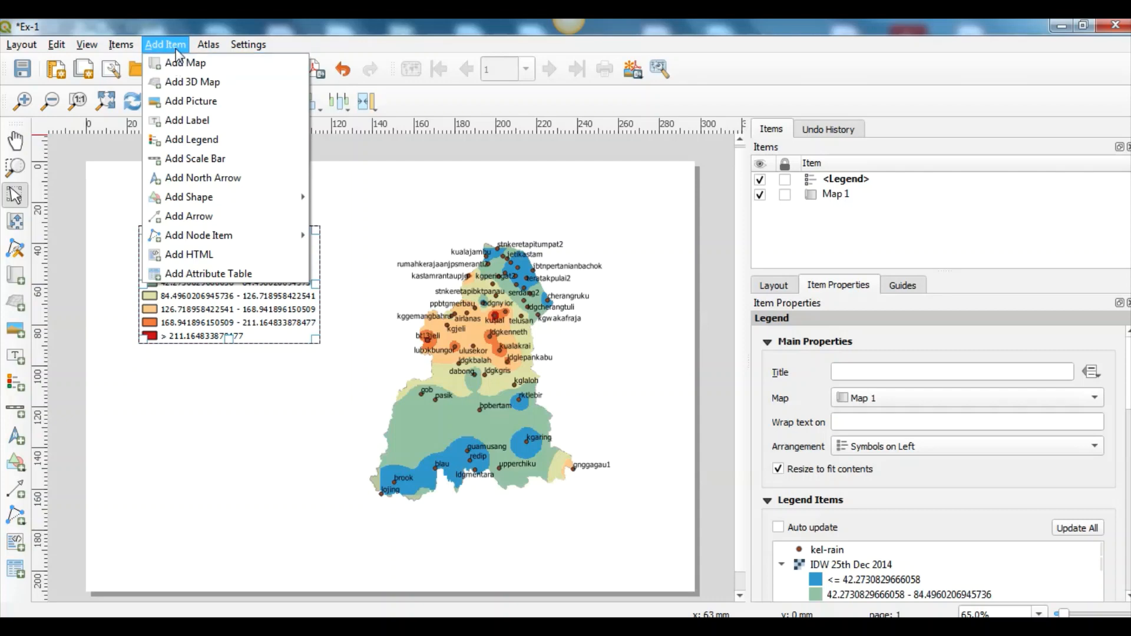
{"action": "left_click", "coordinate": [175, 49]}
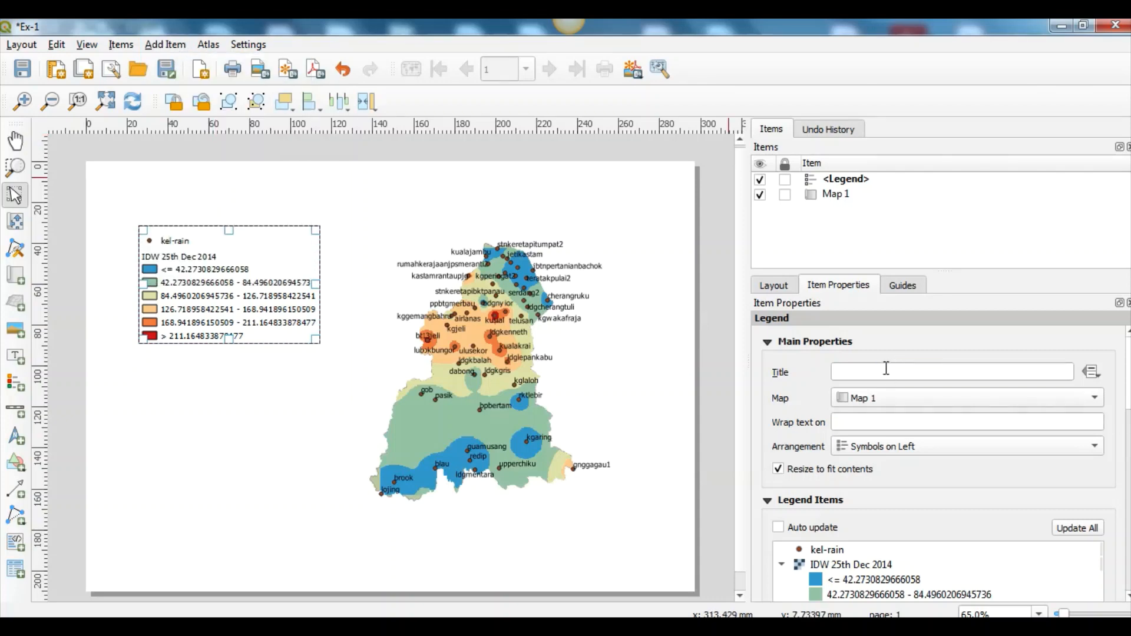
- Give the legend the title Legend and clear the item selection
{"action": "left_click", "coordinate": [918, 377]}
{"action": "type", "text": "Legend"}
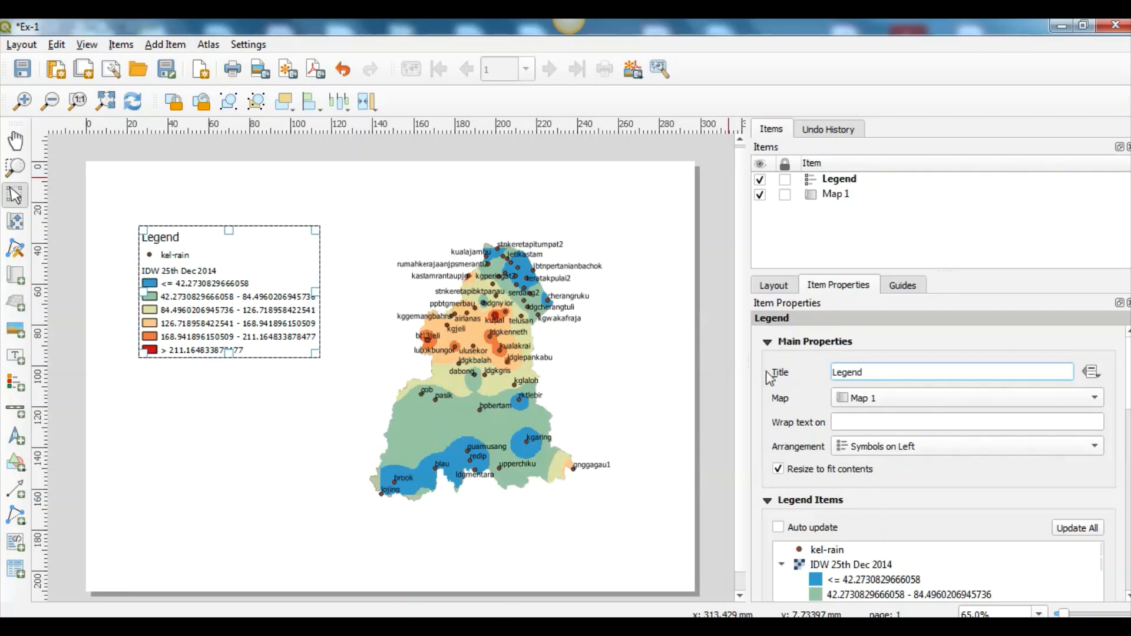
{"action": "left_click", "coordinate": [238, 462]}
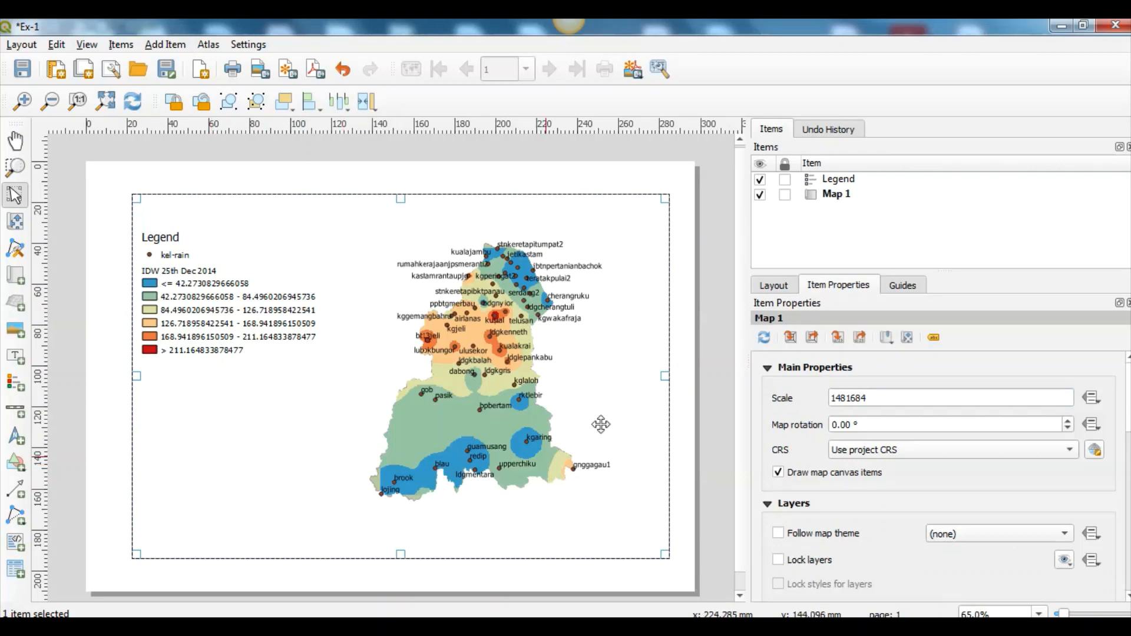
{"action": "left_click", "coordinate": [671, 173]}
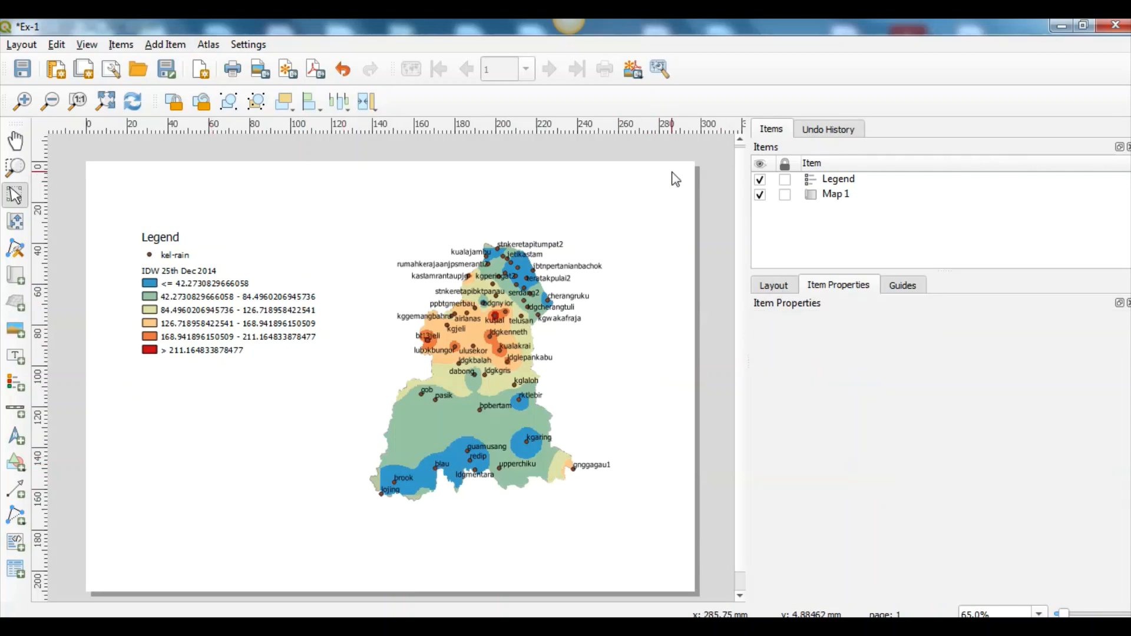
- Add a label about 238 mm wide across the top of the page and stretch its upper edge to a height of about 29 mm
{"action": "left_click", "coordinate": [163, 48]}
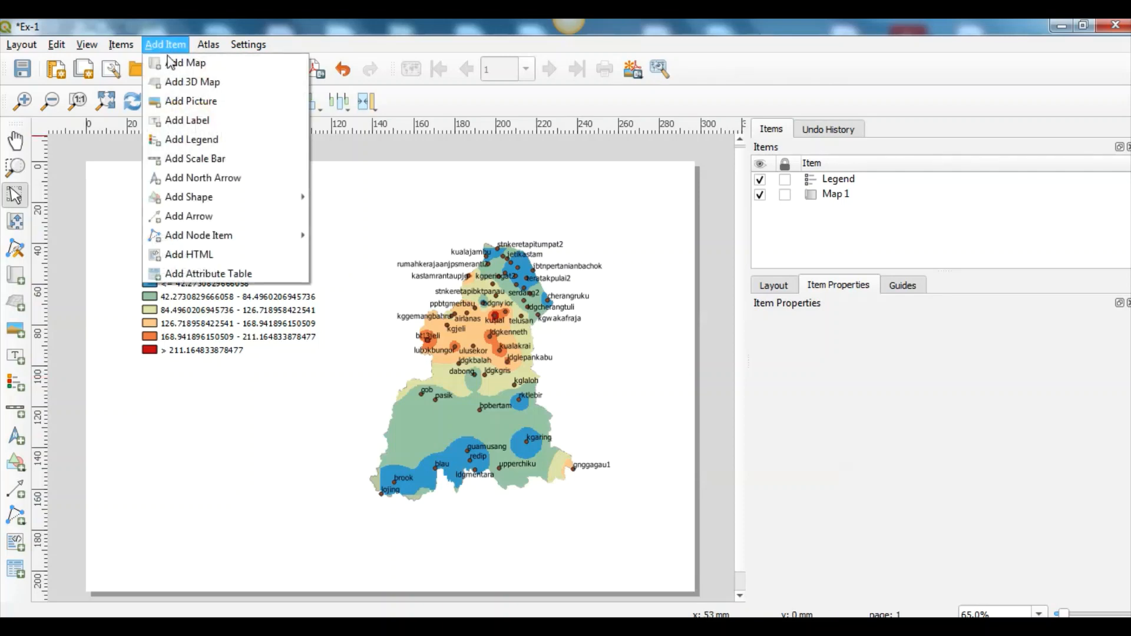
{"action": "left_click", "coordinate": [168, 117]}
{"action": "left_click_drag", "start_coordinate": [157, 174], "coordinate": [646, 226]}
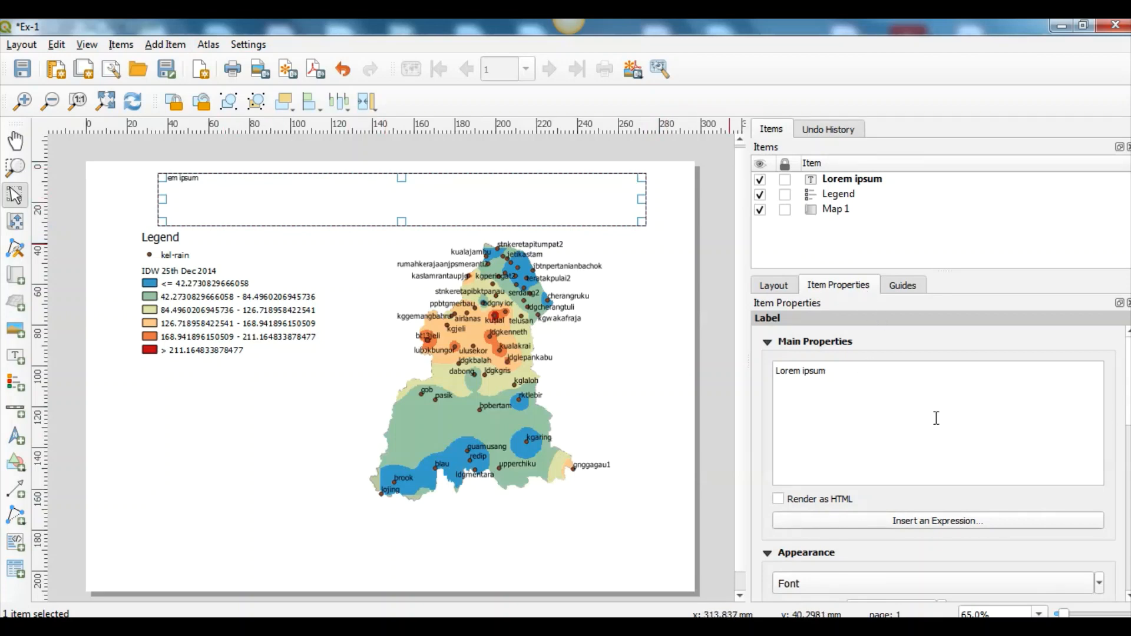
{"action": "left_click_drag", "start_coordinate": [206, 181], "coordinate": [181, 175]}
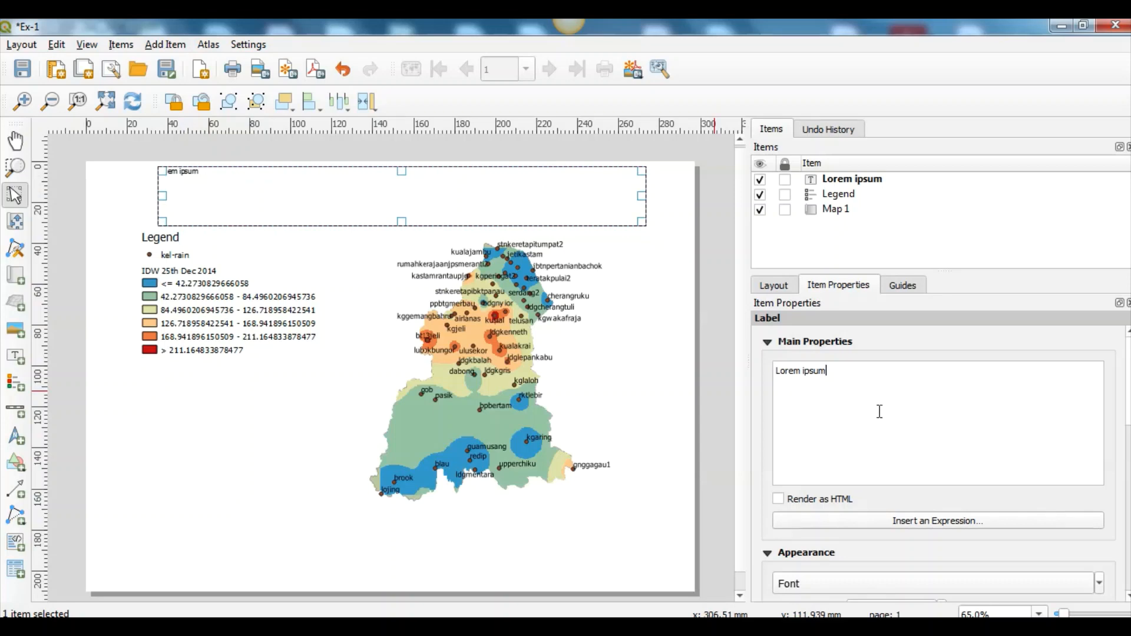
- Replace the label's placeholder text with "IDW Rainfall Interpolation 25th Dec 2014"
{"action": "key", "text": "BackSpace"}
{"action": "key", "text": "BackSpace"}
{"action": "key", "text": "BackSpace"}
{"action": "key", "text": "BackSpace"}
{"action": "key", "text": "BackSpace"}
{"action": "key", "text": "BackSpace"}
{"action": "key", "text": "BackSpace"}
{"action": "key", "text": "BackSpace"}
{"action": "key", "text": "BackSpace"}
{"action": "key", "text": "BackSpace"}
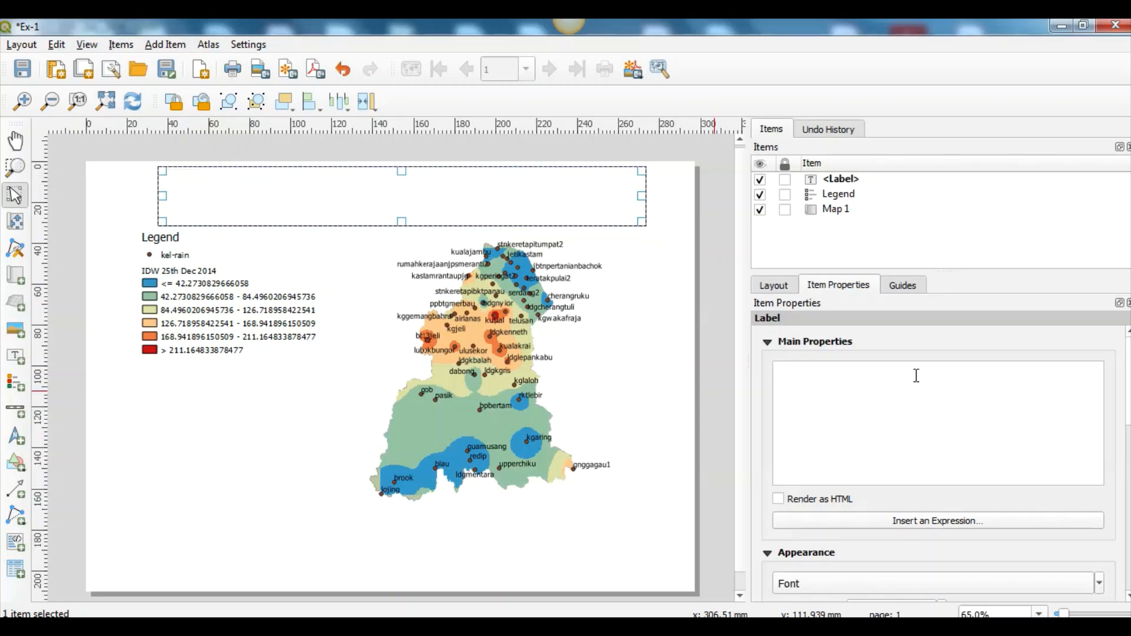
{"action": "type", "text": "IDW RAi"}
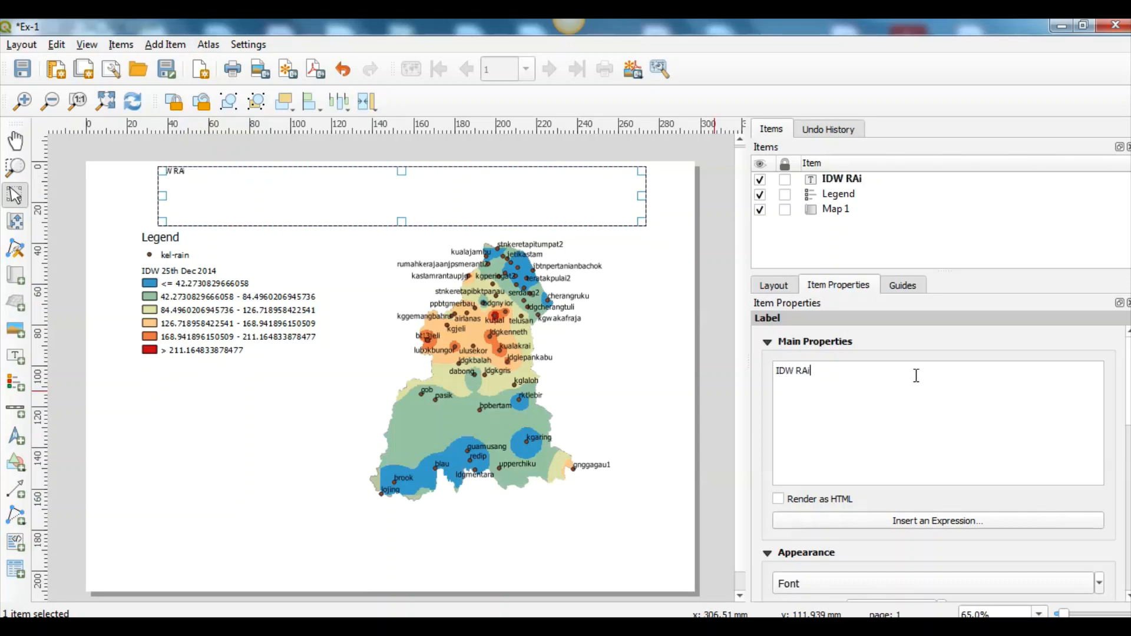
{"action": "type", "text": "nfall"}
{"action": "key", "text": "BackSpace"}
{"action": "key", "text": "BackSpace"}
{"action": "type", "text": "nfall Interpolation 25th Dec 2014"}
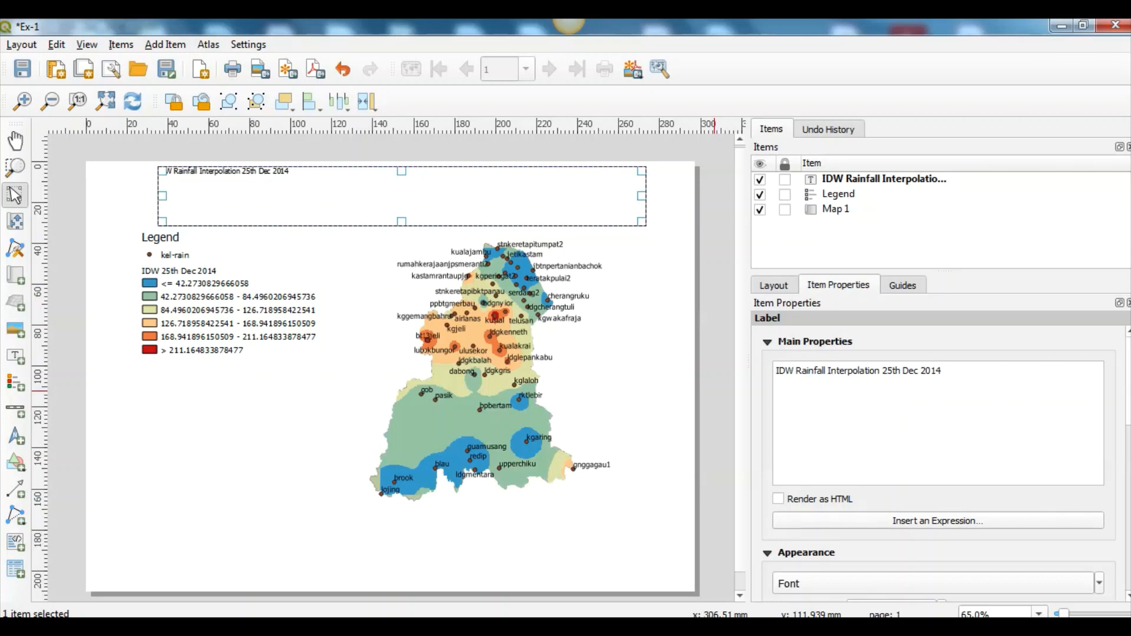
- Increase the title label's font size to about 31 pt
{"action": "left_click_drag", "start_coordinate": [1129, 373], "coordinate": [1125, 431]}
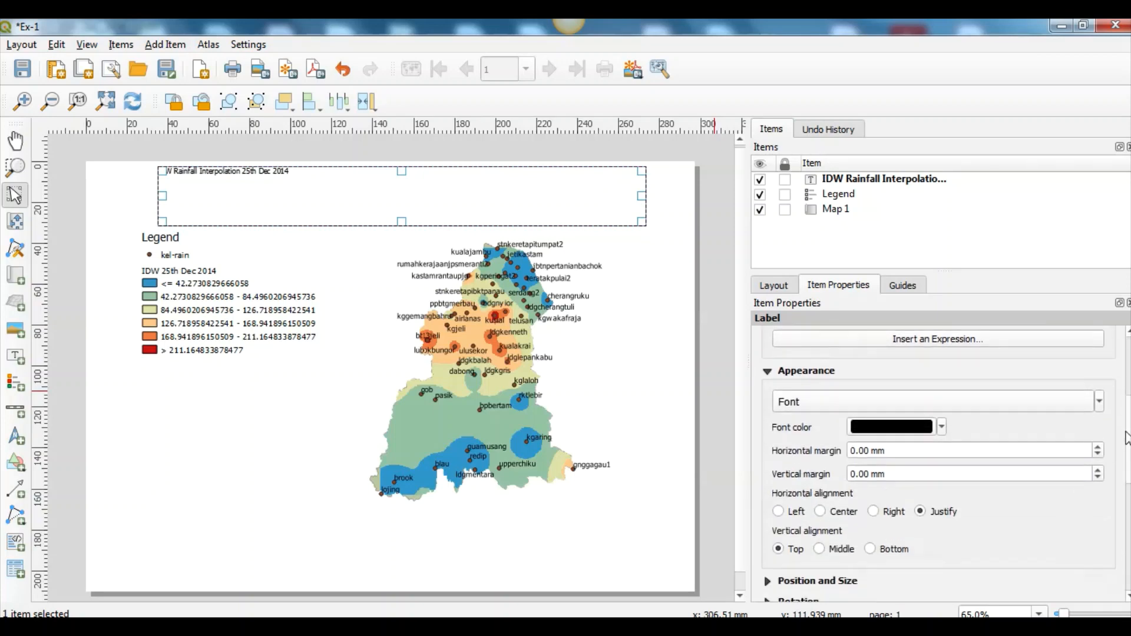
{"action": "left_click", "coordinate": [1099, 403]}
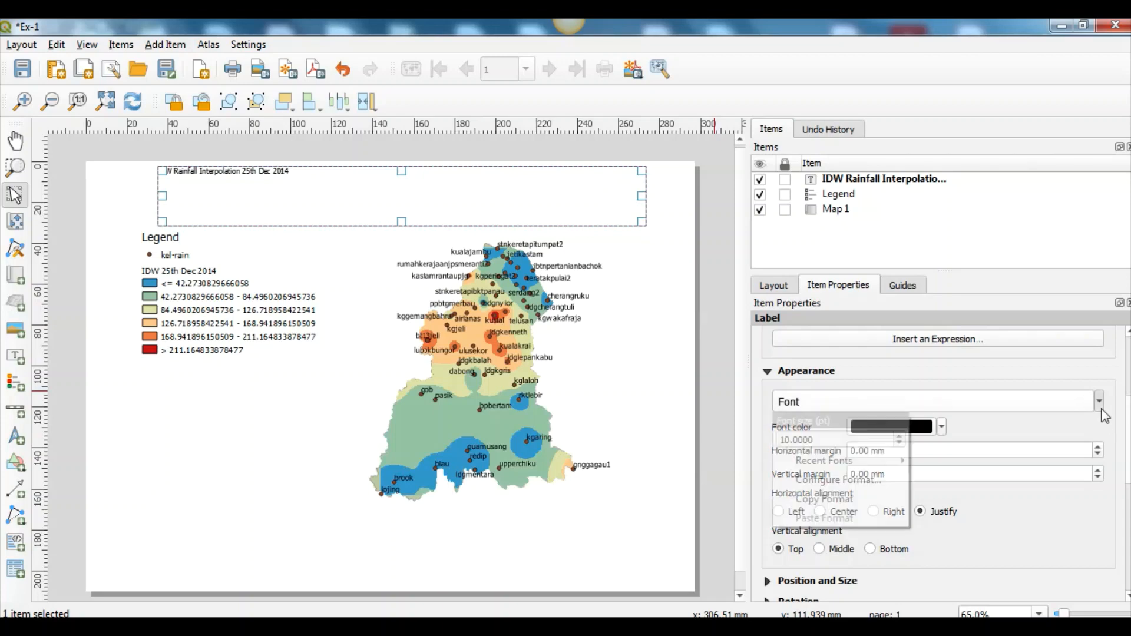
{"action": "left_click", "coordinate": [899, 437]}
{"action": "left_click", "coordinate": [900, 437]}
{"action": "left_click", "coordinate": [899, 437]}
{"action": "left_click", "coordinate": [899, 436]}
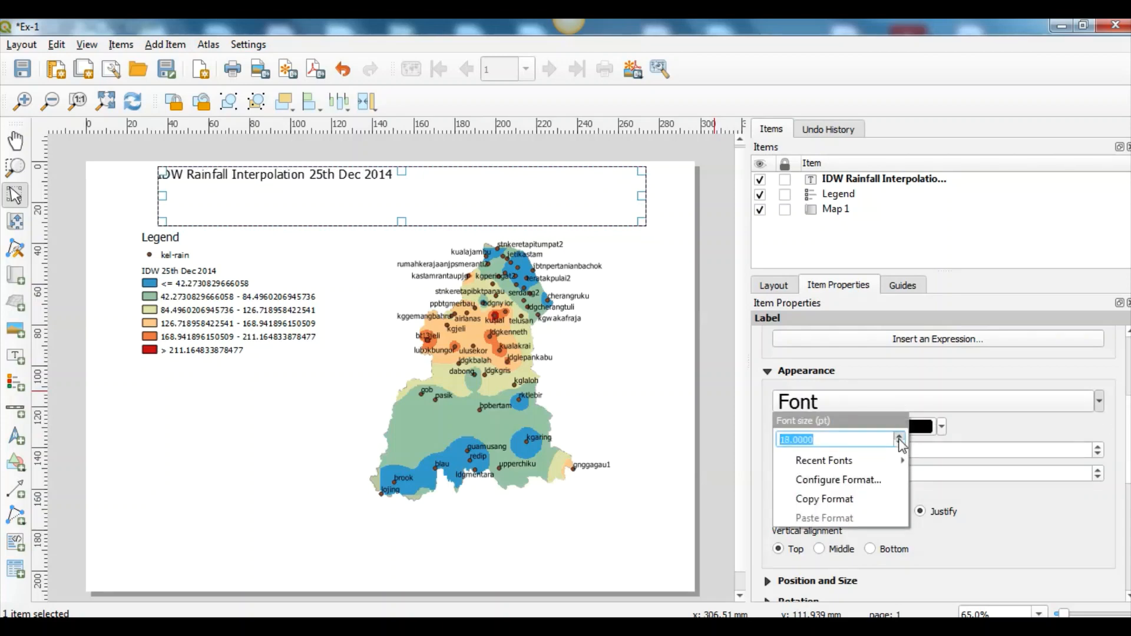
{"action": "left_click", "coordinate": [900, 438]}
{"action": "left_click", "coordinate": [899, 437]}
{"action": "left_click", "coordinate": [899, 438]}
{"action": "left_click", "coordinate": [899, 438]}
{"action": "left_click", "coordinate": [899, 437]}
{"action": "left_click", "coordinate": [899, 437]}
{"action": "left_click", "coordinate": [899, 437]}
{"action": "left_click", "coordinate": [899, 438]}
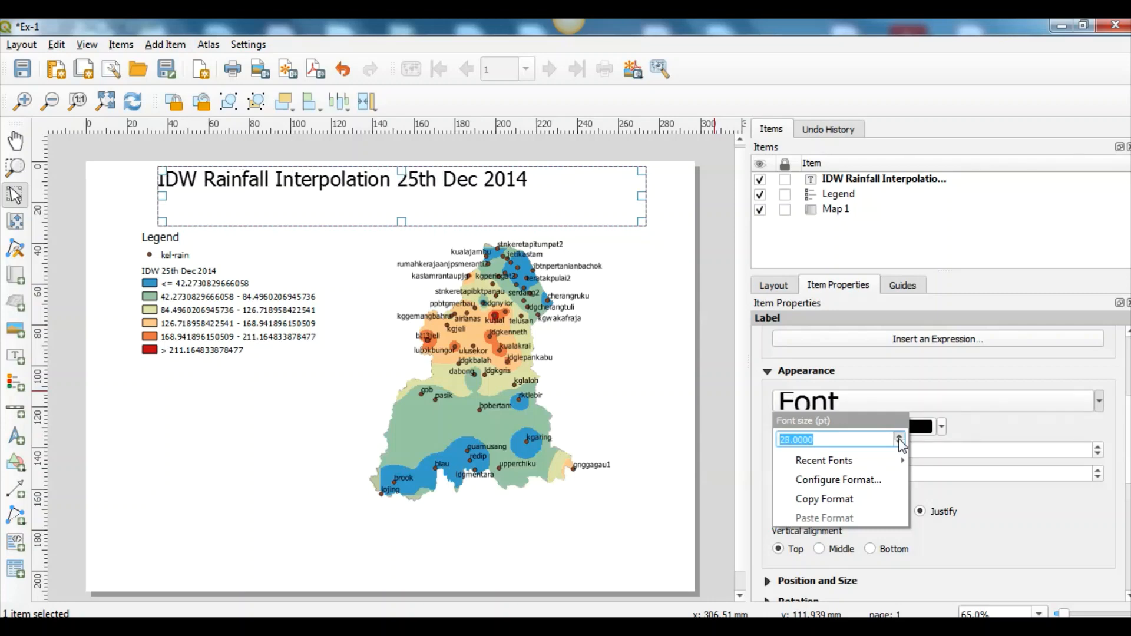
{"action": "left_click", "coordinate": [899, 438]}
{"action": "left_click", "coordinate": [899, 437]}
{"action": "left_click", "coordinate": [899, 438]}
{"action": "left_click", "coordinate": [1045, 584]}
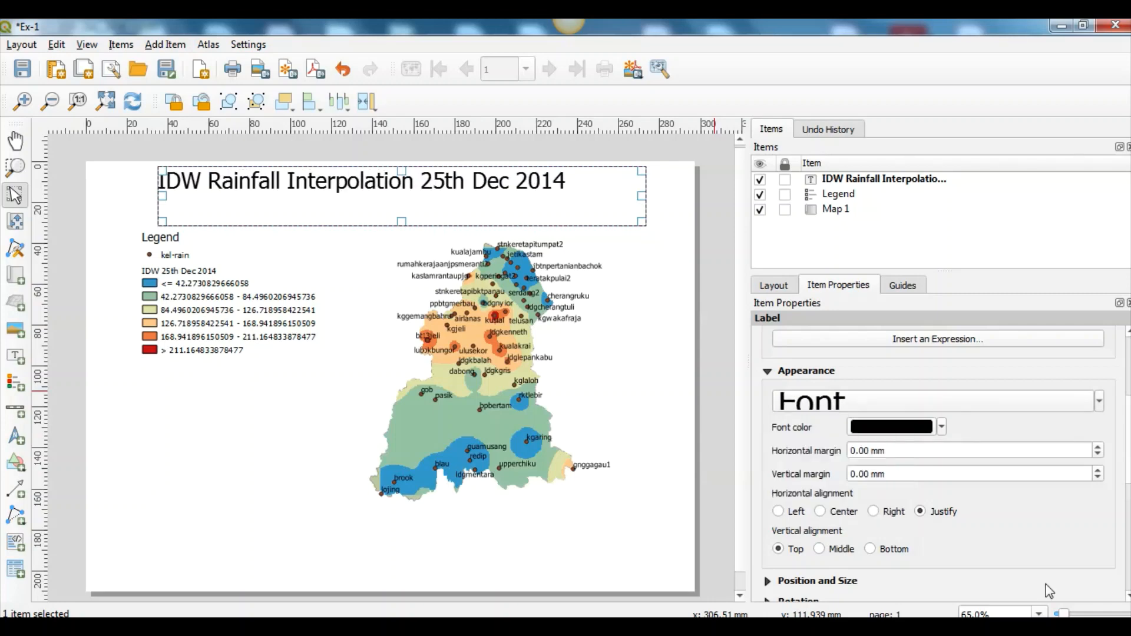
- Set the title label's horizontal alignment to Center and its vertical alignment to Middle
{"action": "left_click_drag", "start_coordinate": [1129, 435], "coordinate": [1126, 460]}
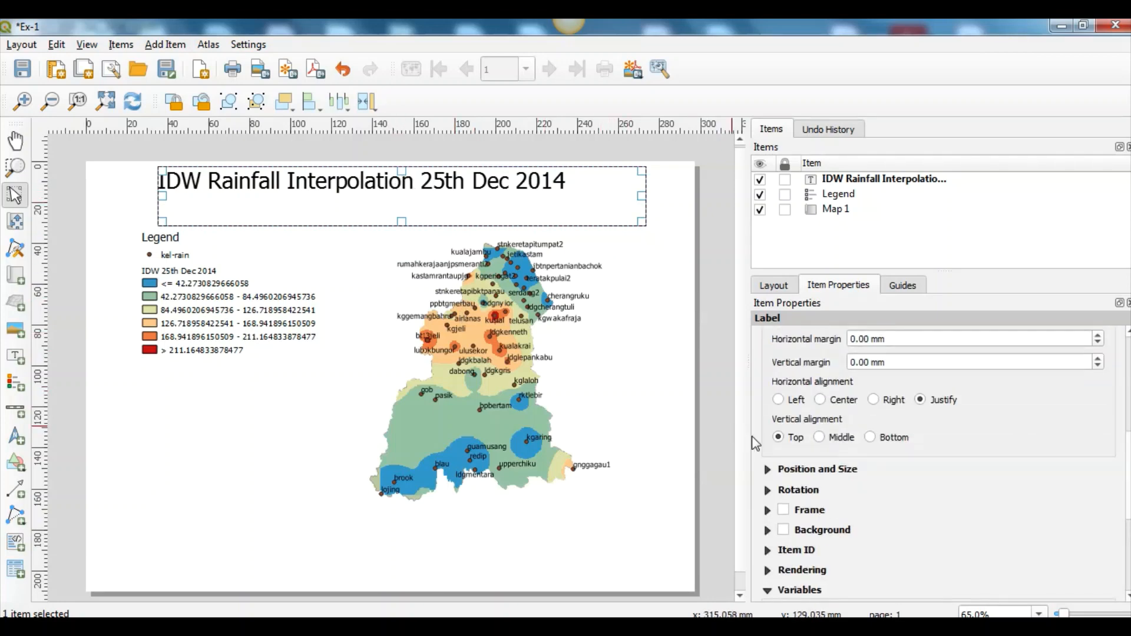
{"action": "left_click", "coordinate": [819, 400]}
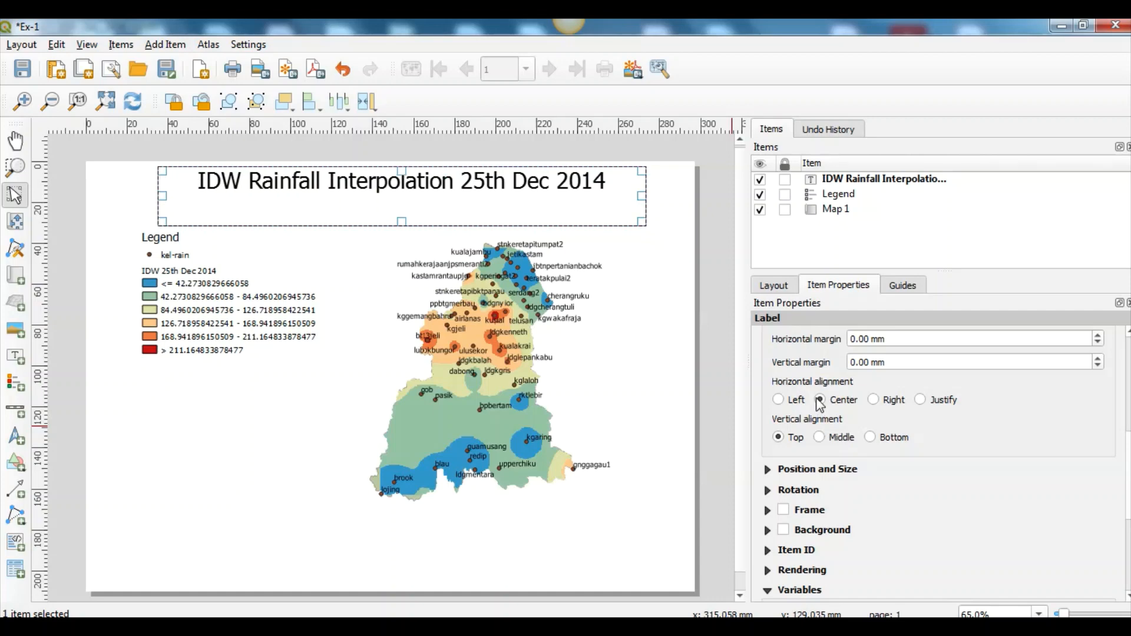
{"action": "left_click", "coordinate": [819, 437]}
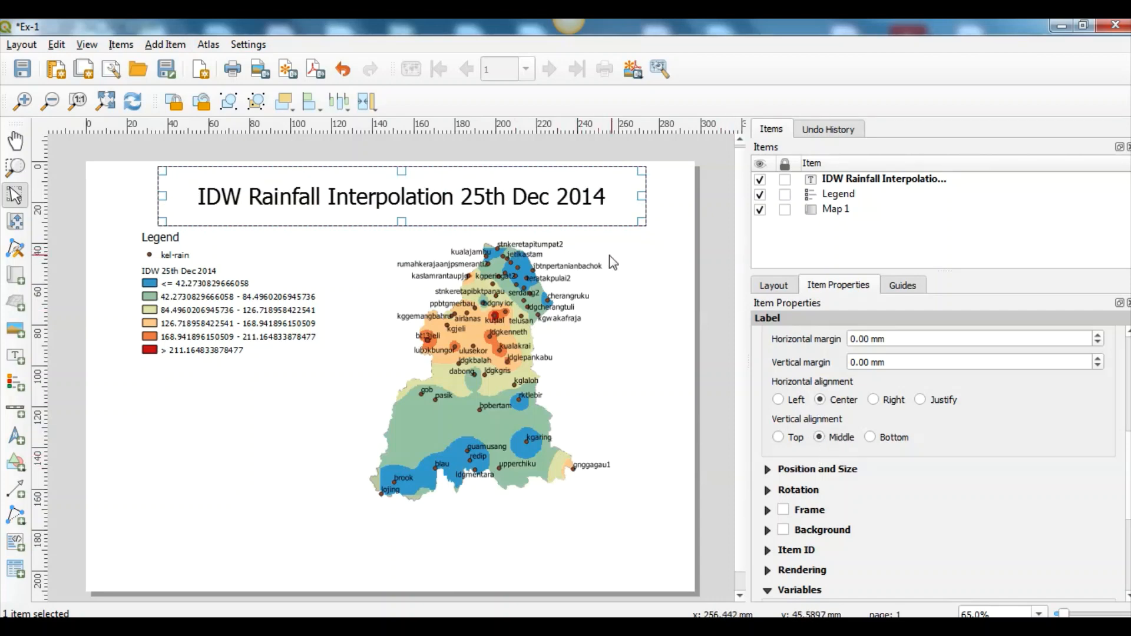
- Add a scale bar linked to Map 1 in the blank space just below the southern edge of the Kelantan map
{"action": "left_click", "coordinate": [667, 297]}
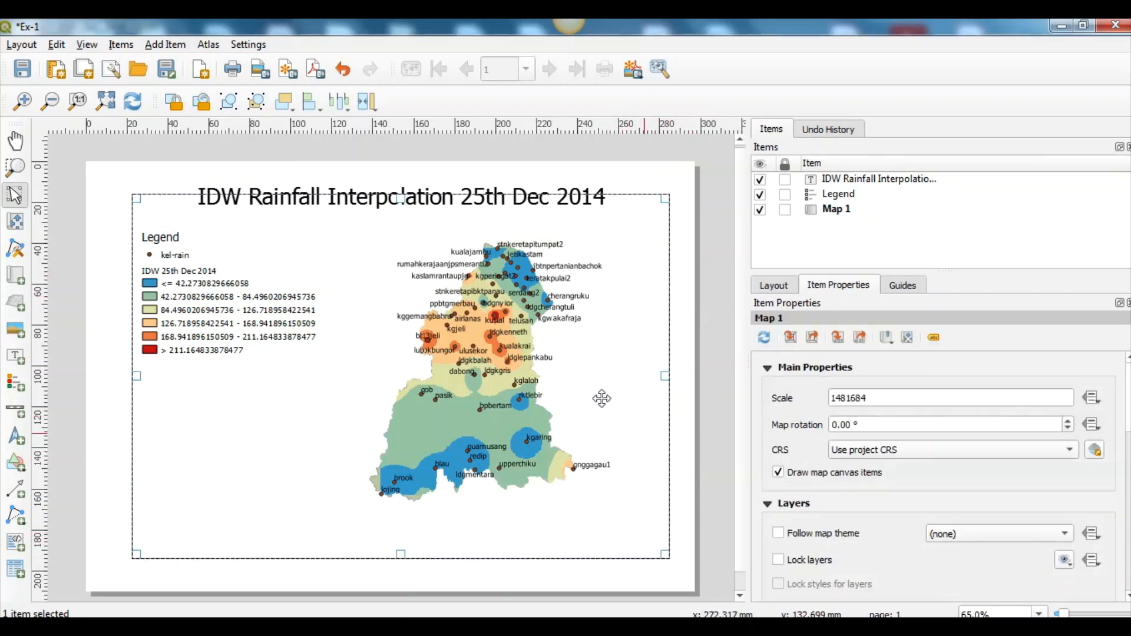
{"action": "left_click", "coordinate": [163, 46]}
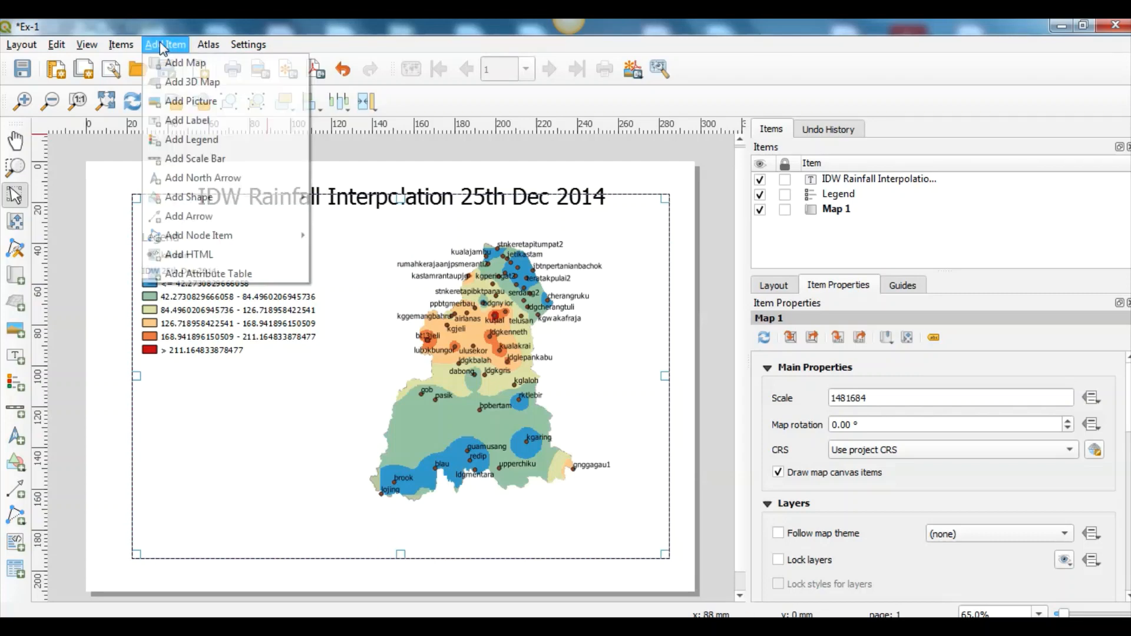
{"action": "left_click", "coordinate": [176, 160]}
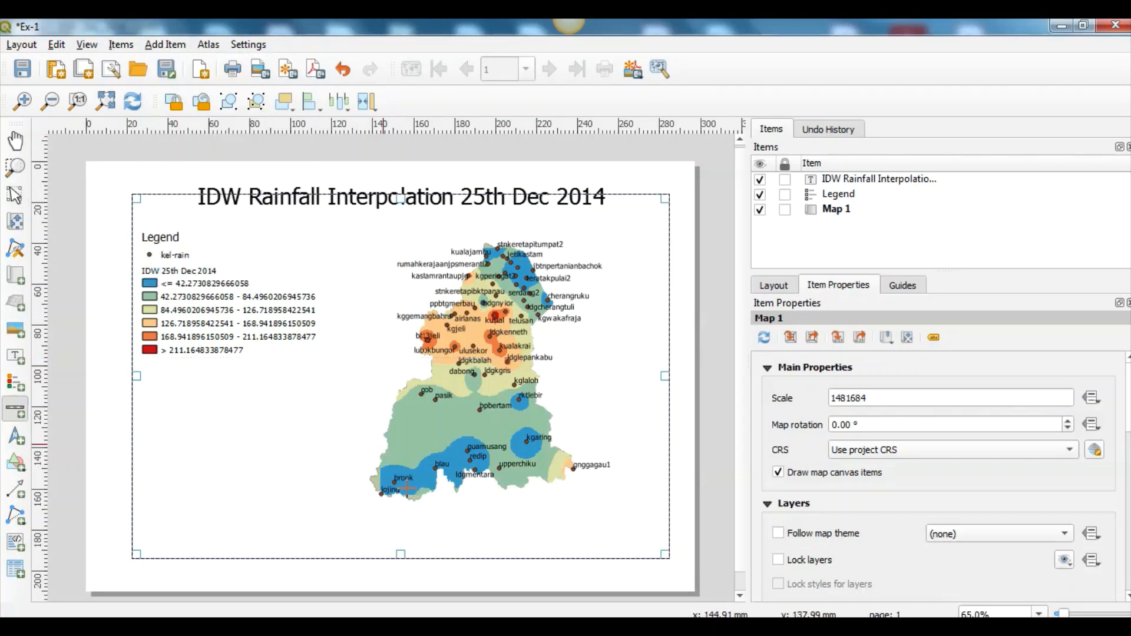
{"action": "left_click_drag", "start_coordinate": [441, 512], "coordinate": [575, 524]}
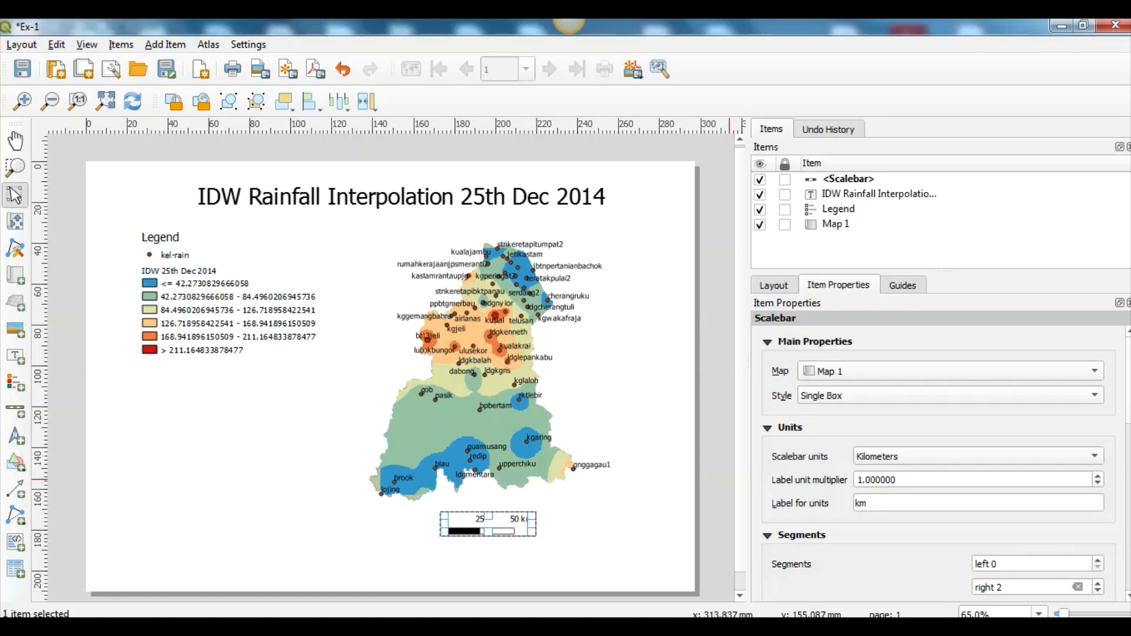
- Try the Double Box, Line Ticks Middle and Numeric styles on the scale bar
{"action": "scroll", "coordinate": [946, 463], "scroll_direction": "down", "scroll_amount": 4}
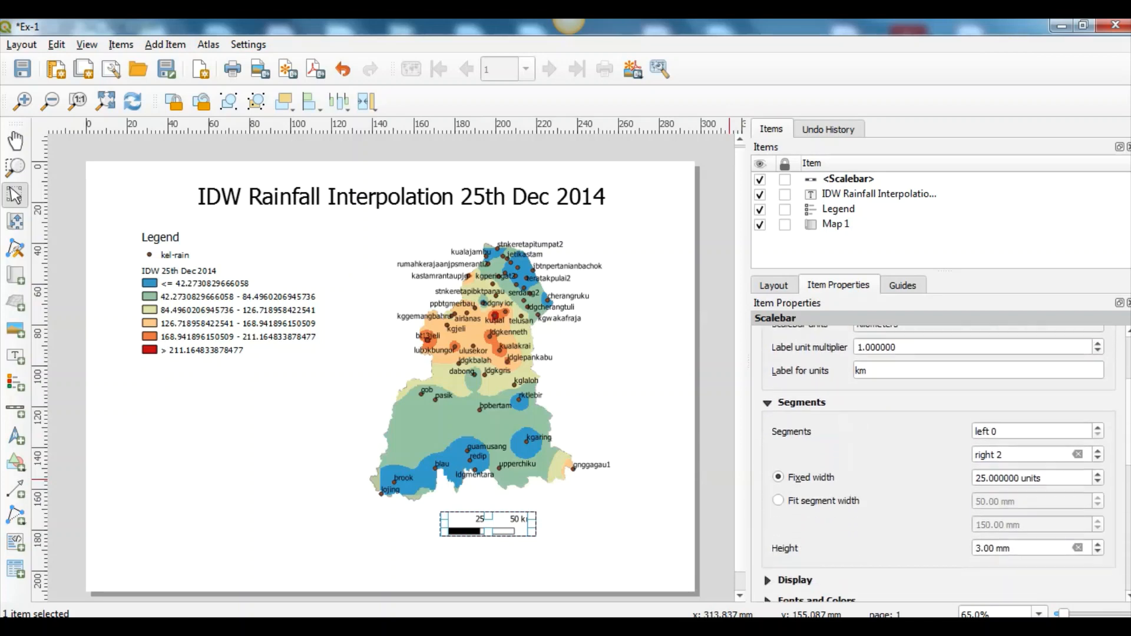
{"action": "scroll", "coordinate": [946, 463], "scroll_direction": "up", "scroll_amount": 1}
{"action": "scroll", "coordinate": [946, 463], "scroll_direction": "up", "scroll_amount": 2}
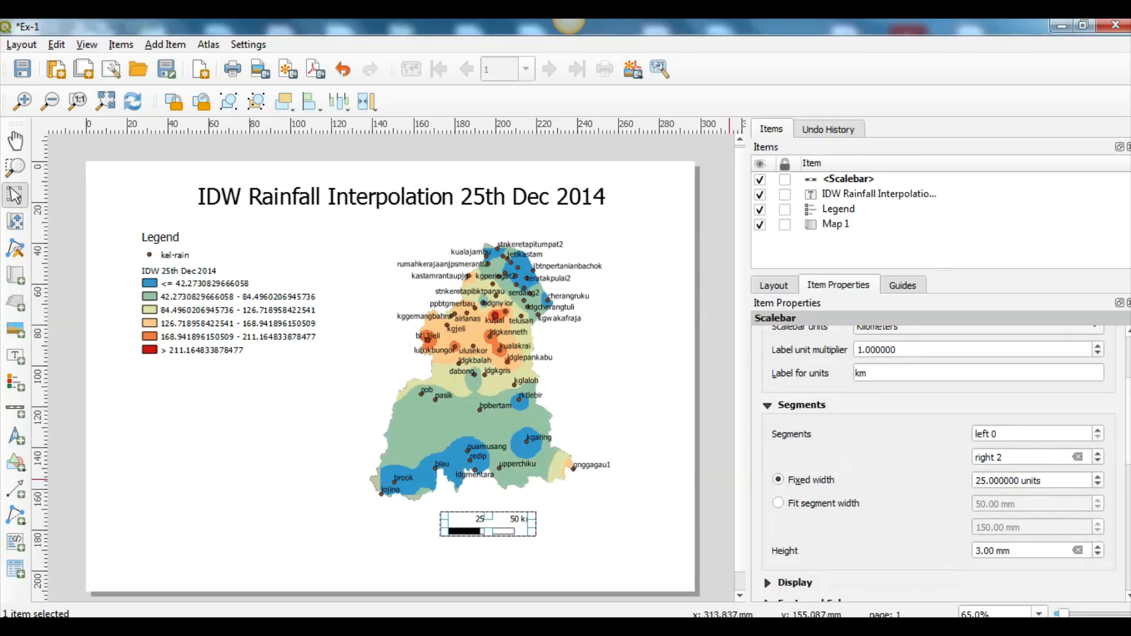
{"action": "scroll", "coordinate": [946, 463], "scroll_direction": "up", "scroll_amount": 2}
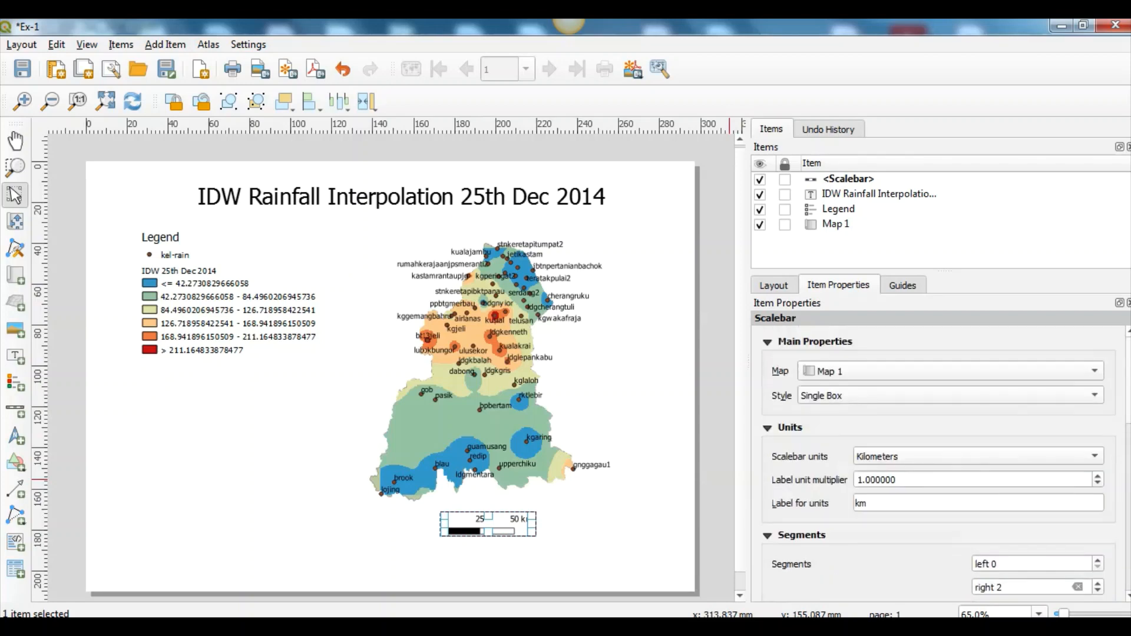
{"action": "left_click_drag", "start_coordinate": [1128, 380], "coordinate": [1128, 381]}
{"action": "left_click", "coordinate": [1078, 392]}
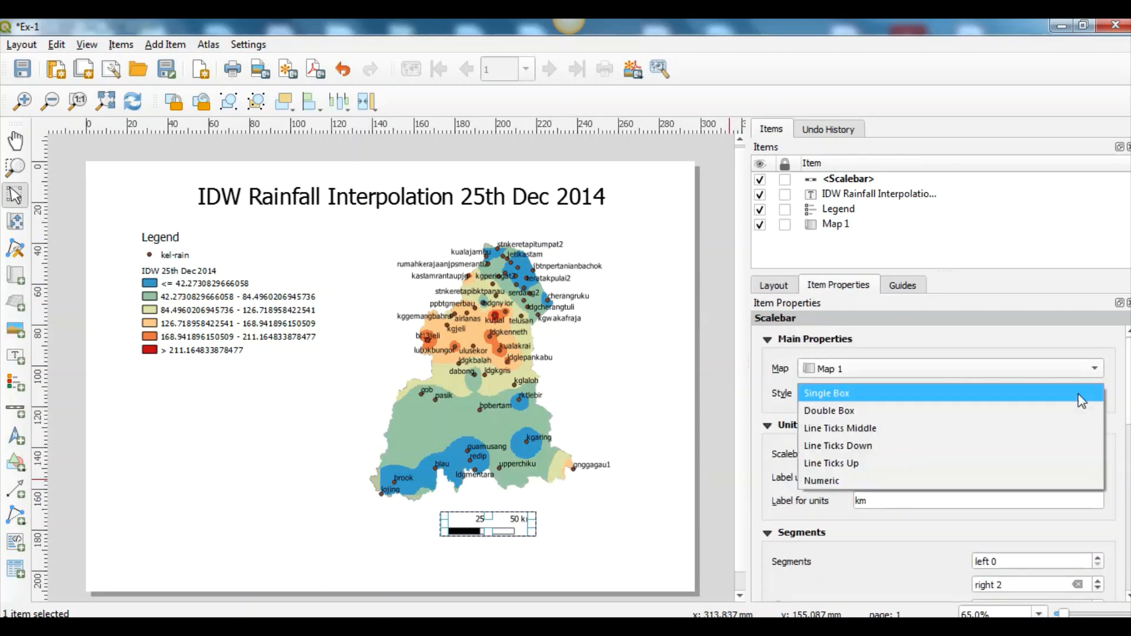
{"action": "left_click", "coordinate": [831, 411]}
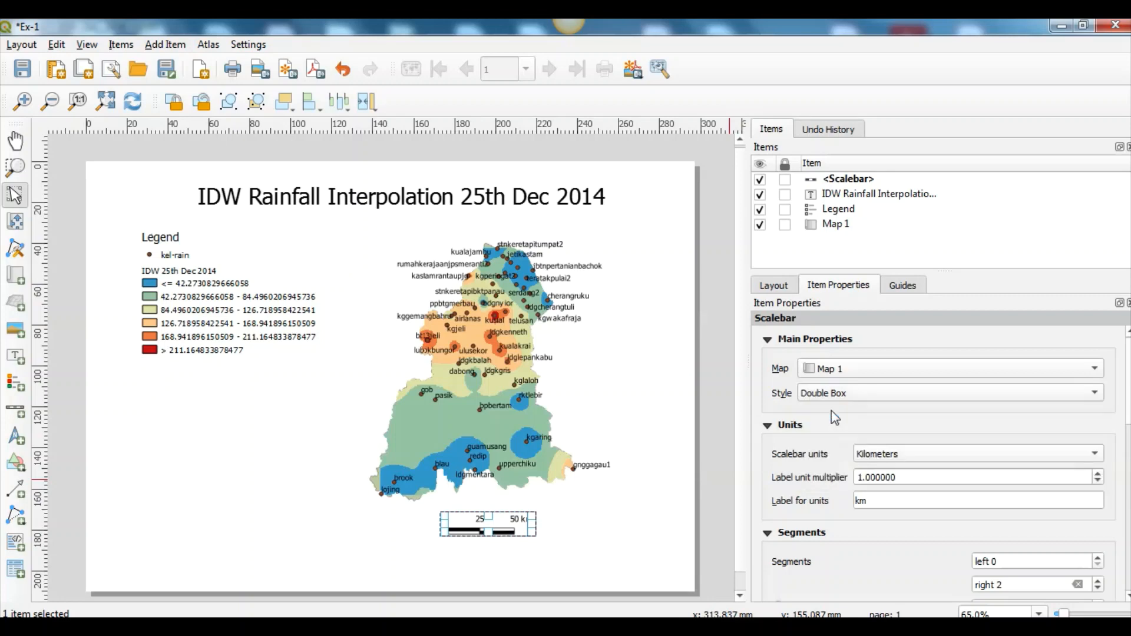
{"action": "left_click", "coordinate": [1054, 394]}
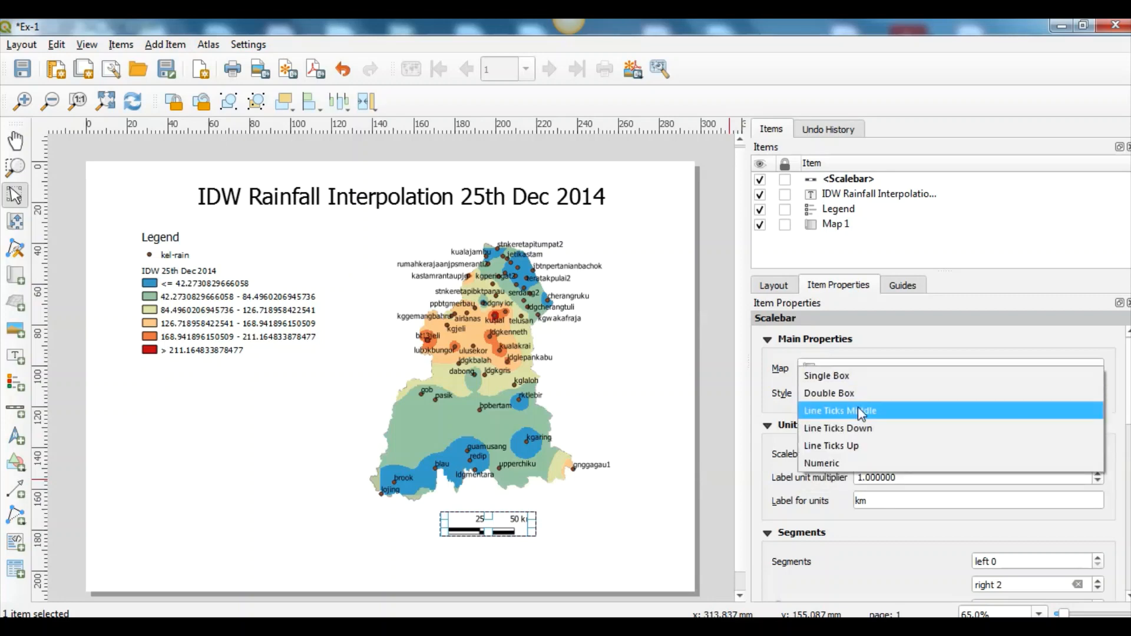
{"action": "left_click", "coordinate": [857, 410]}
{"action": "left_click", "coordinate": [1041, 392]}
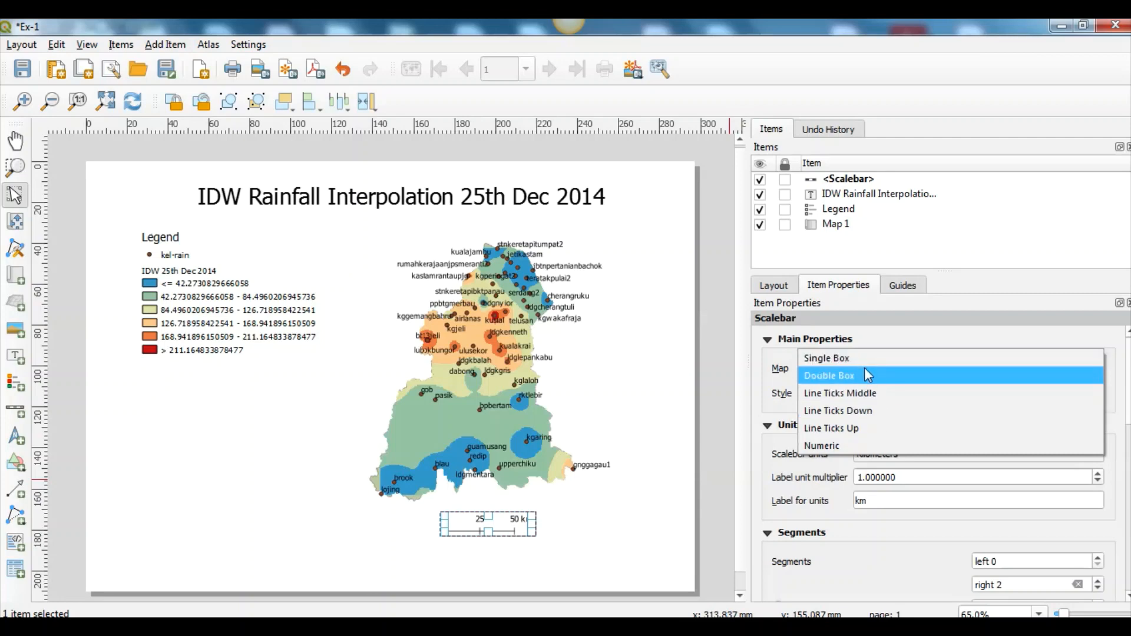
{"action": "left_click", "coordinate": [838, 446]}
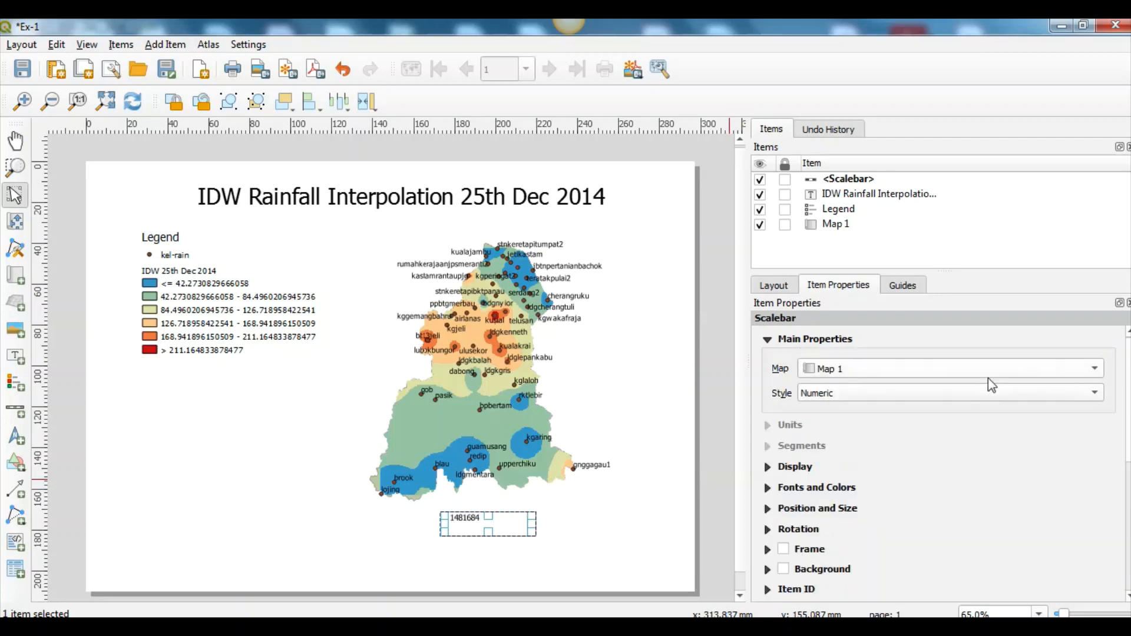
- Set the scale bar's style to Line Ticks Up
{"action": "left_click", "coordinate": [1073, 395]}
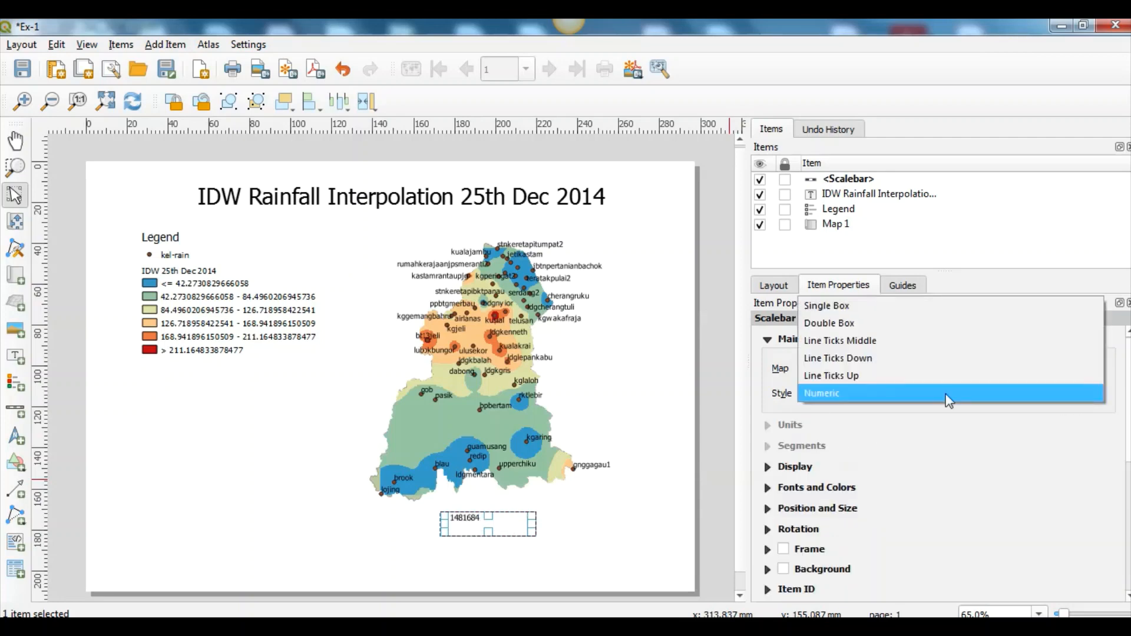
{"action": "left_click", "coordinate": [817, 379]}
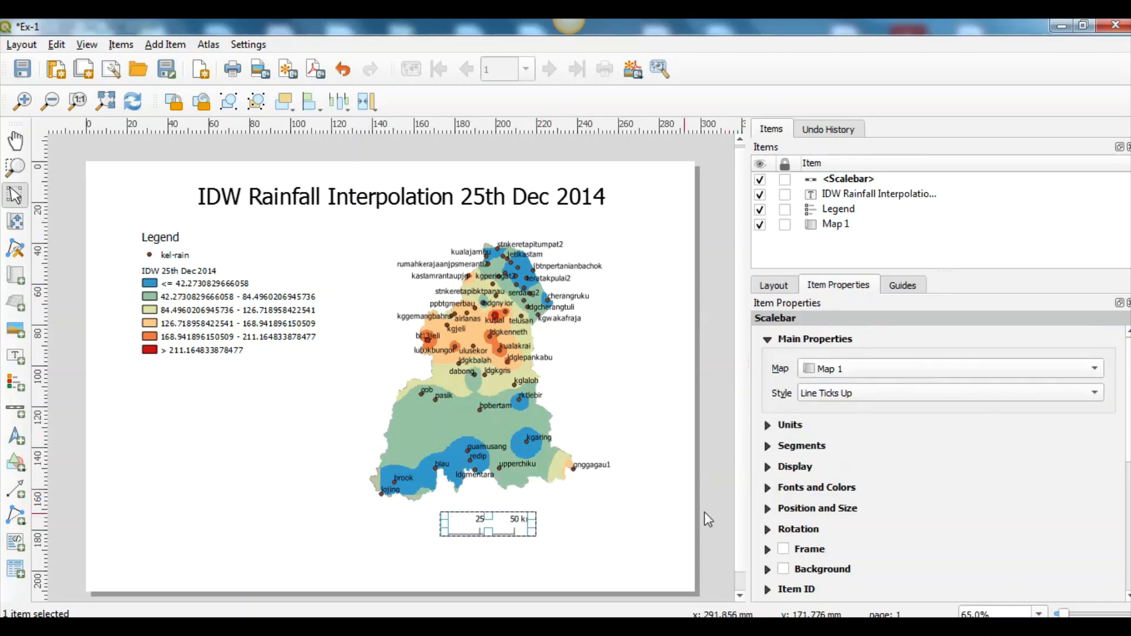